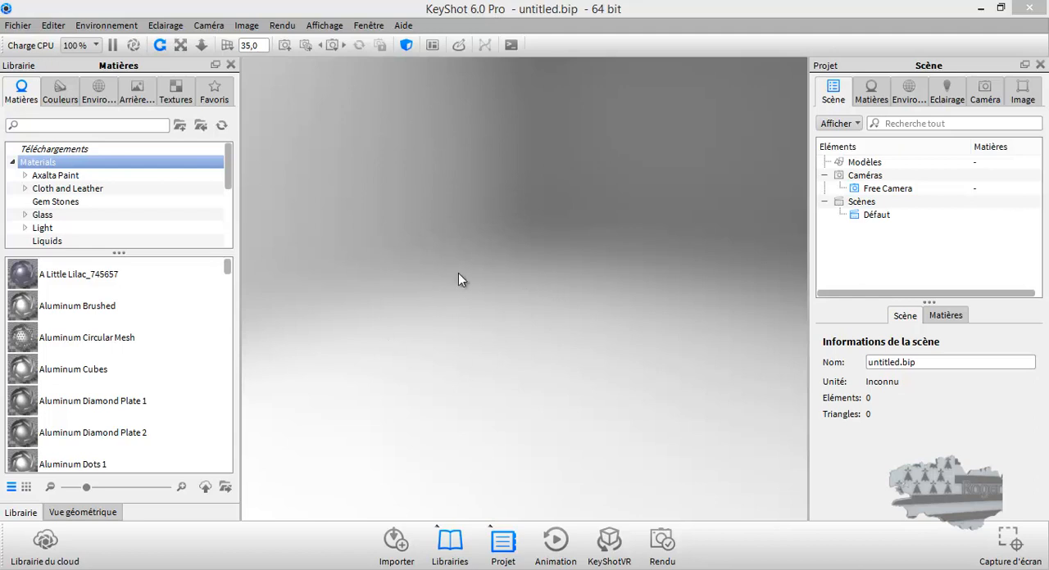
click(54, 26)
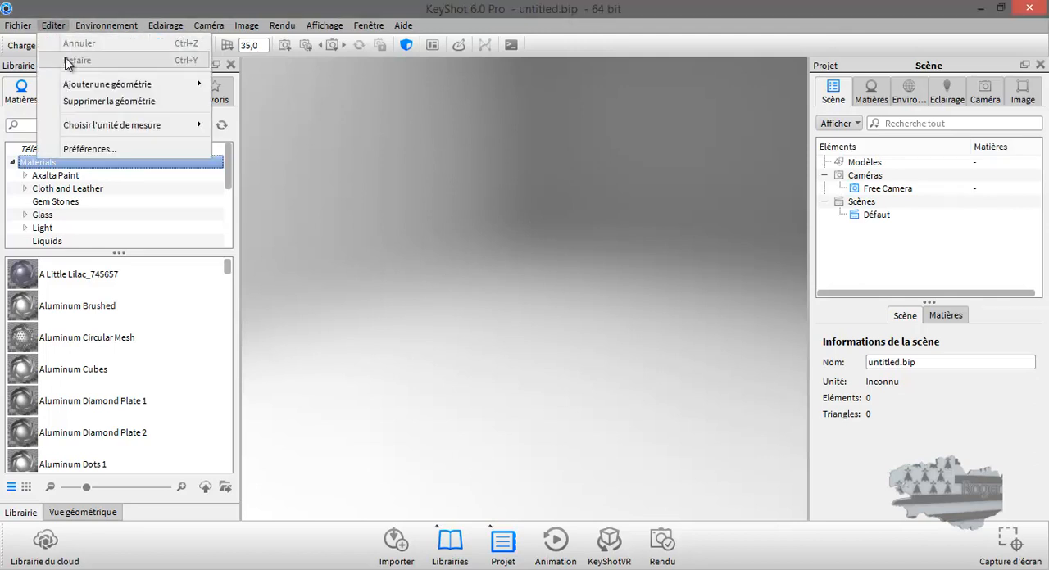
mouse_move(123, 84)
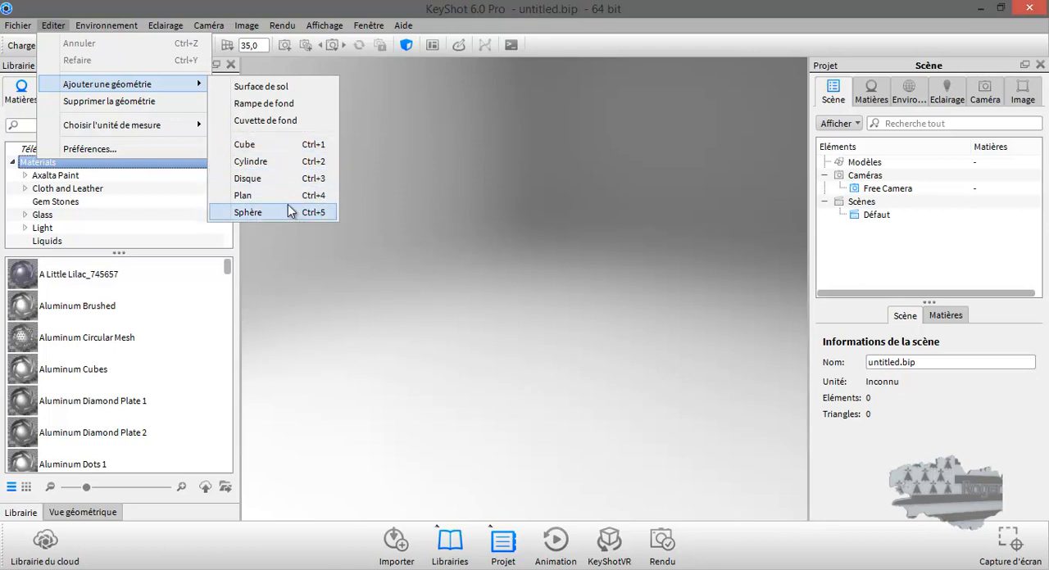
Step: Switch to Cinema 4D and add a plane with 1 width segment and 1 height segment
click(195, 569)
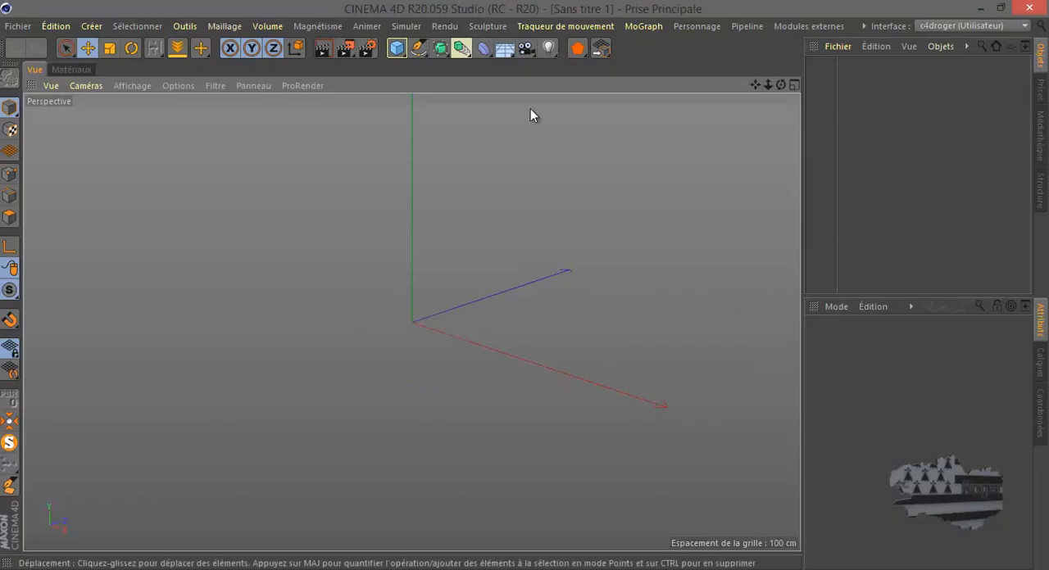
click(398, 48)
click(577, 105)
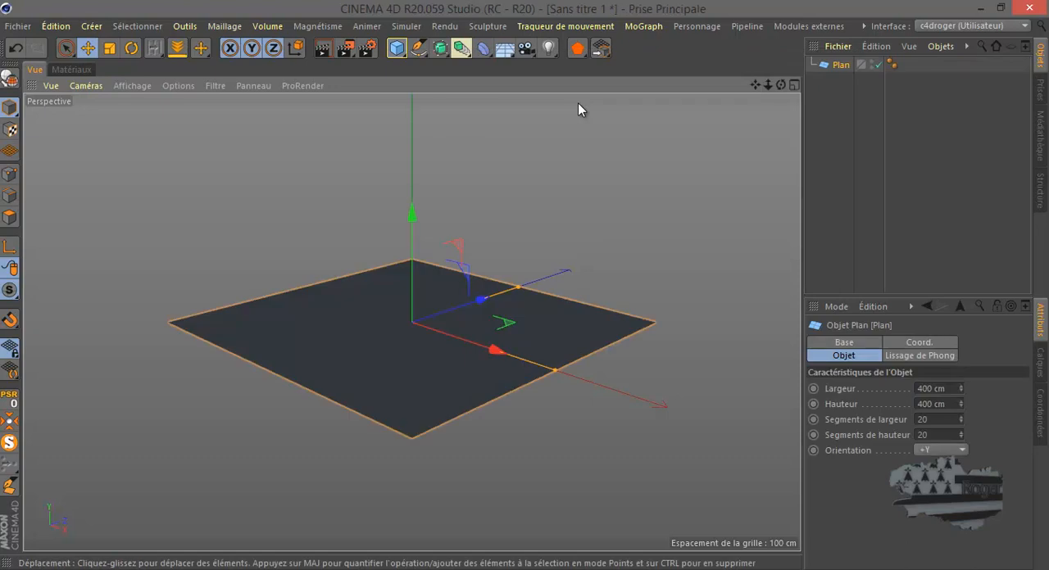
click(937, 420)
text(1)
key(Return)
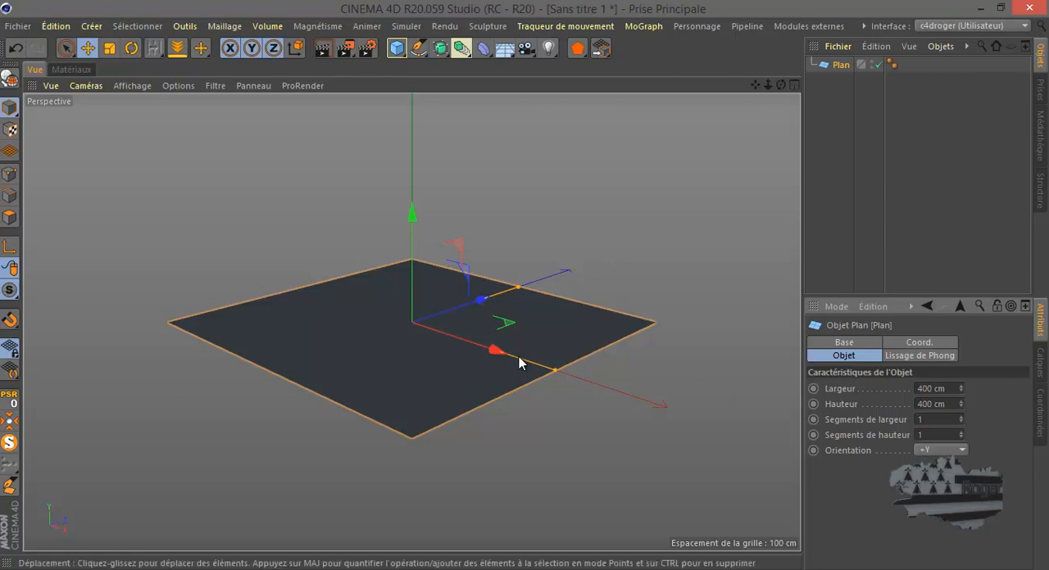
Step: Add a cube to the scene and set its X, Y and Z sizes to 100 cm each
scroll(519, 357, up, 5)
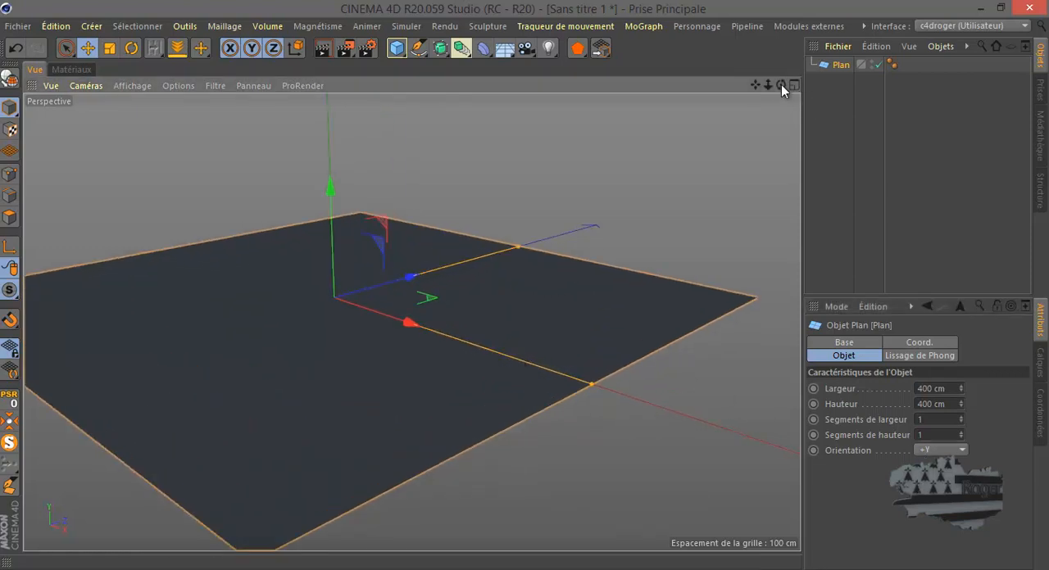
drag(781, 84, 523, 285)
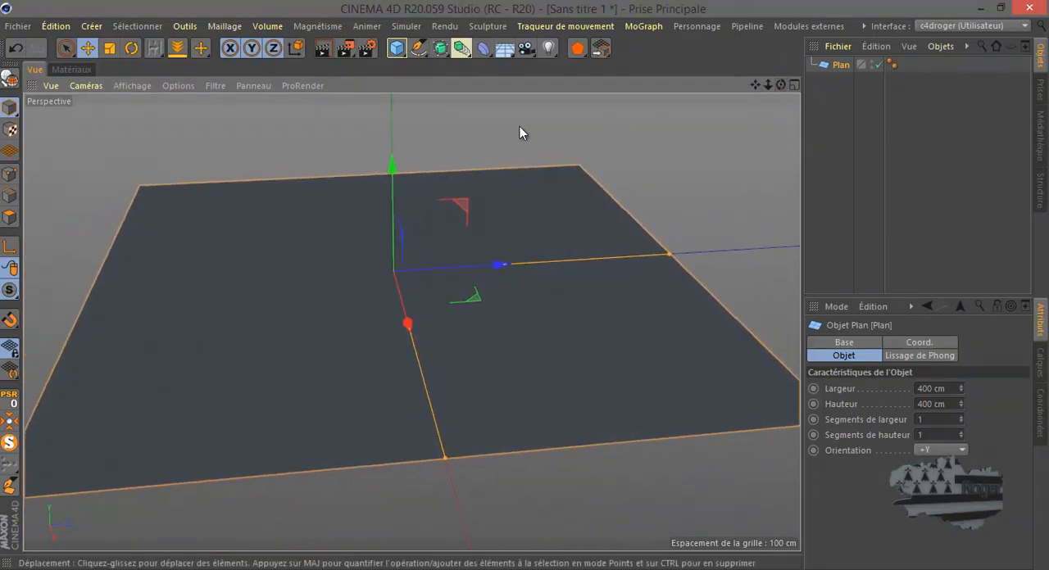
click(396, 49)
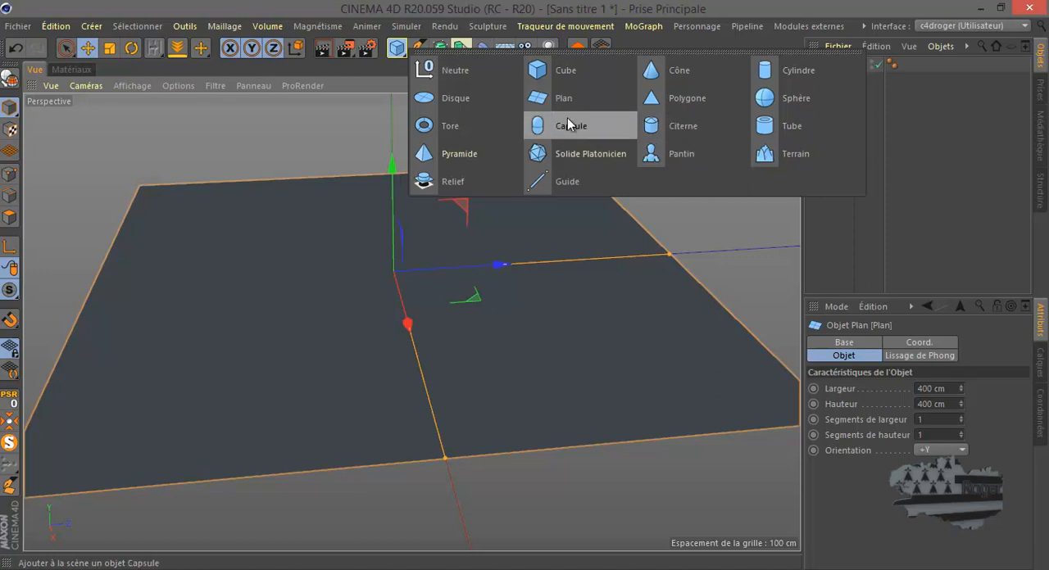
click(548, 75)
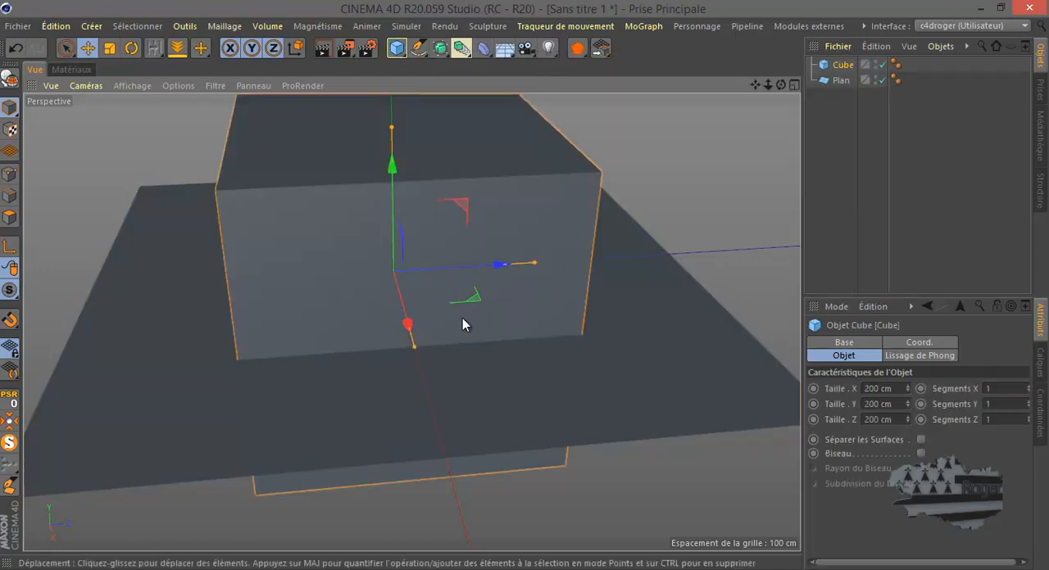
double_click(878, 387)
text(100)
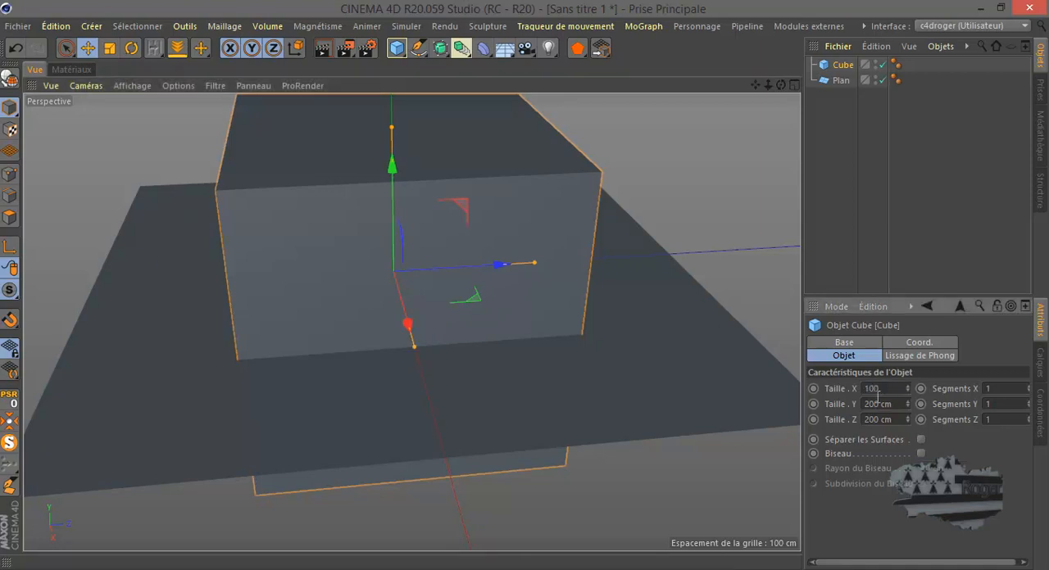
double_click(877, 400)
text(1)
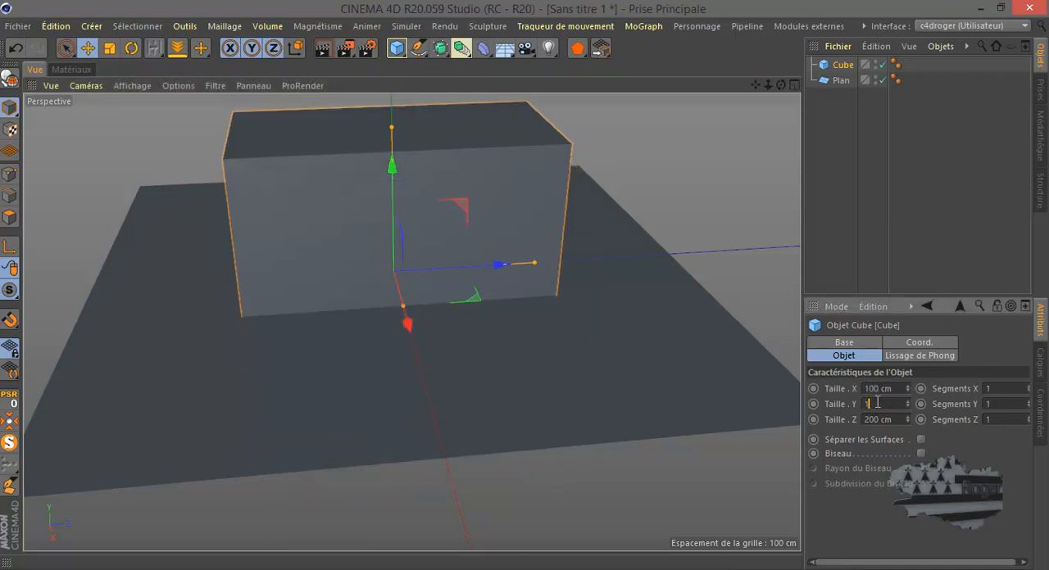
text(00)
click(879, 420)
double_click(879, 420)
text(1)
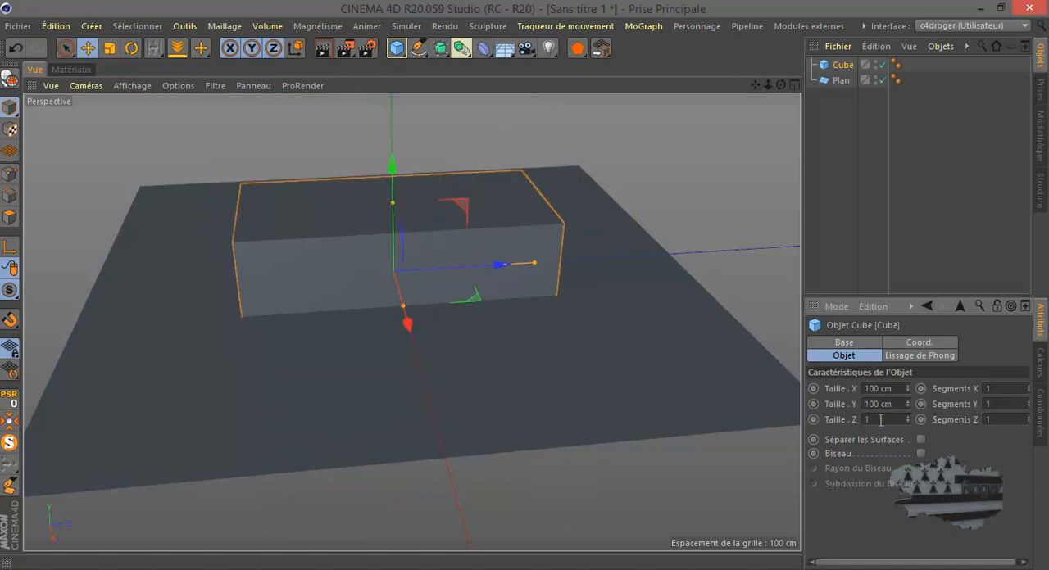
text(00)
key(Return)
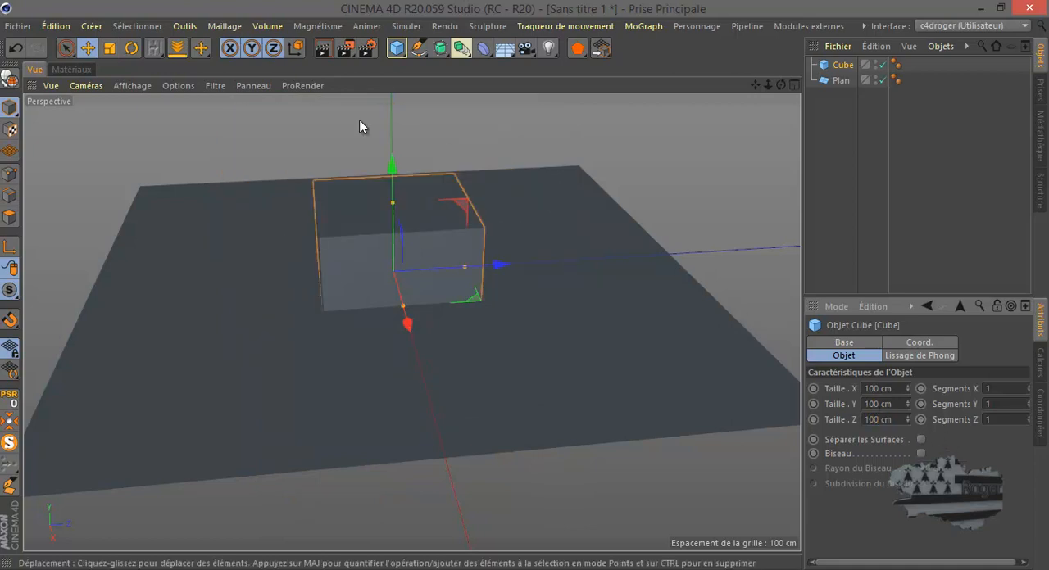
Step: Drop the cube onto the floor with OnFloor and move it toward the back of the plane
click(184, 50)
click(368, 206)
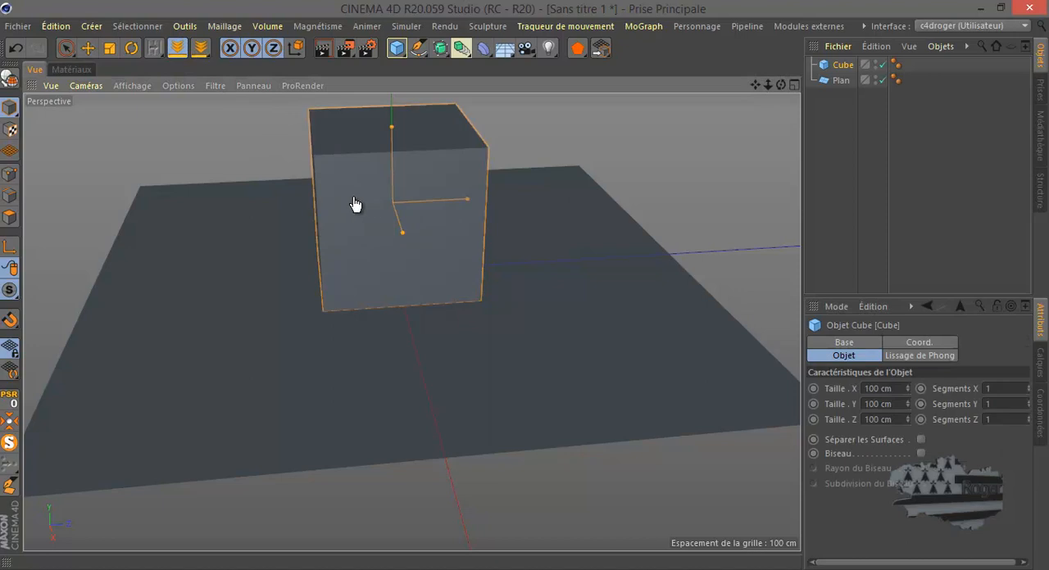
click(88, 48)
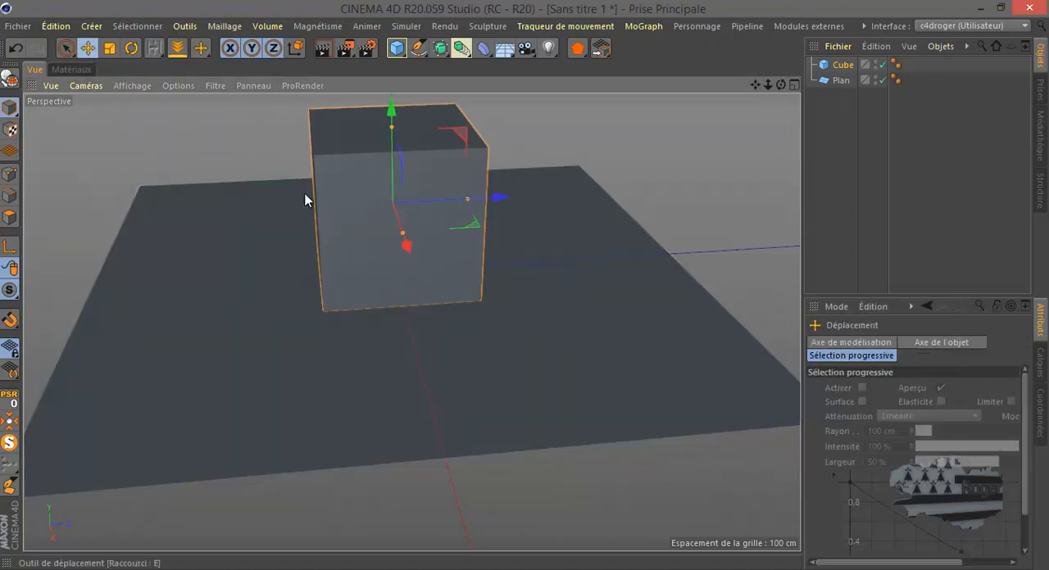
drag(403, 233, 394, 210)
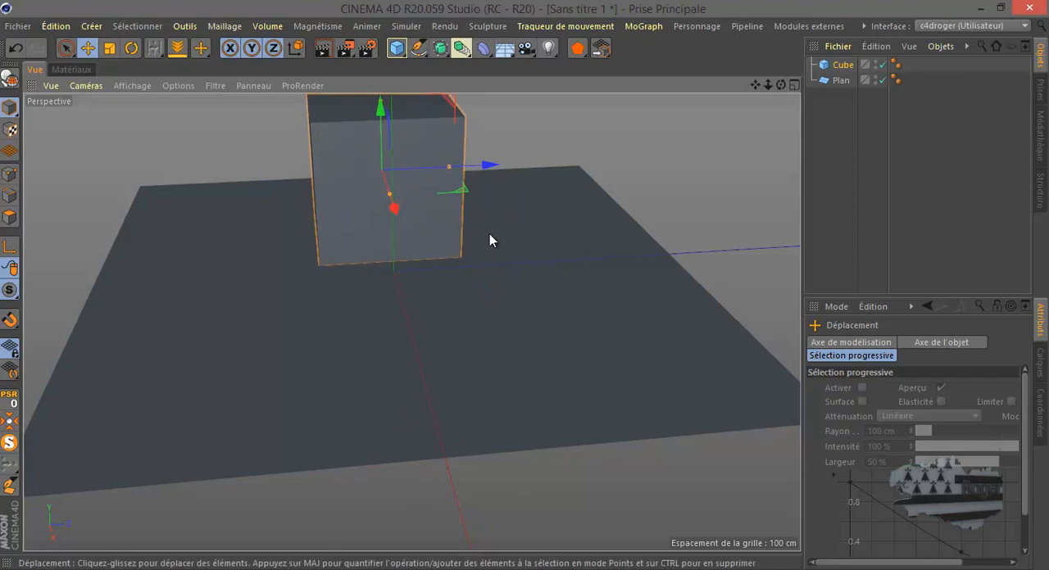
Step: Enable the bevel on the cube and reduce its radius to a slight edge rounding
click(840, 64)
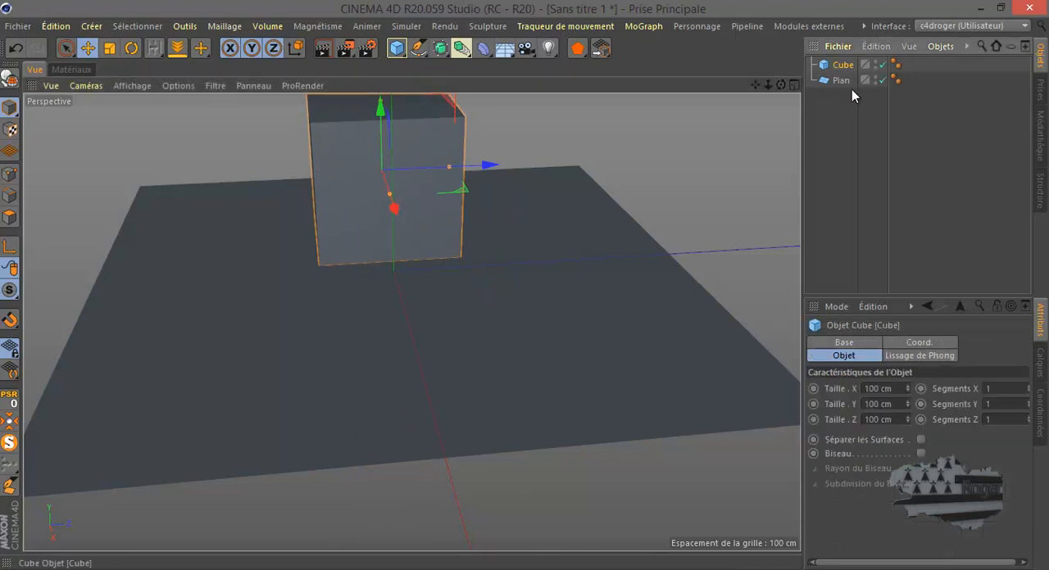
click(920, 454)
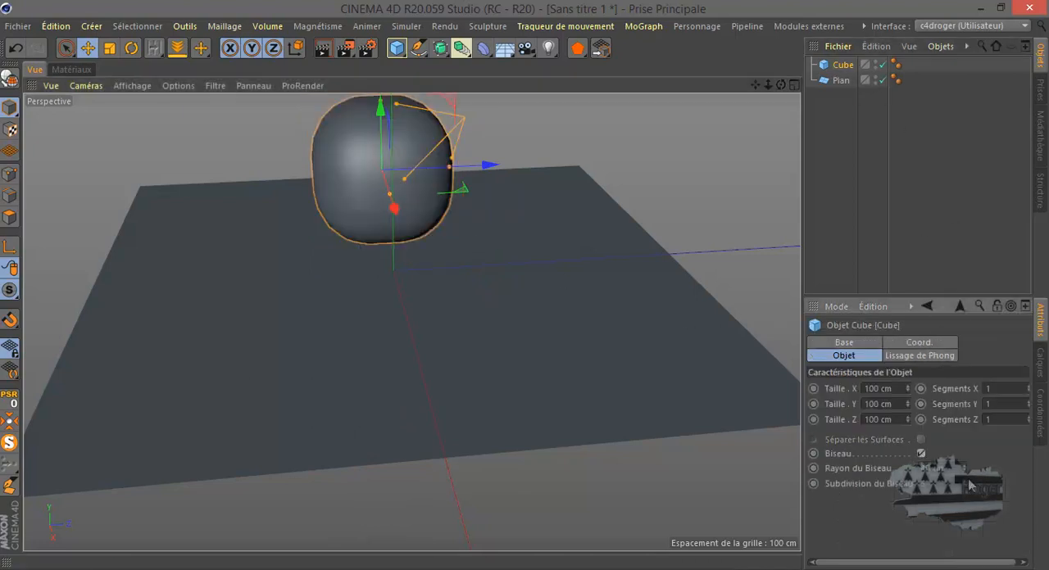
drag(965, 472, 966, 474)
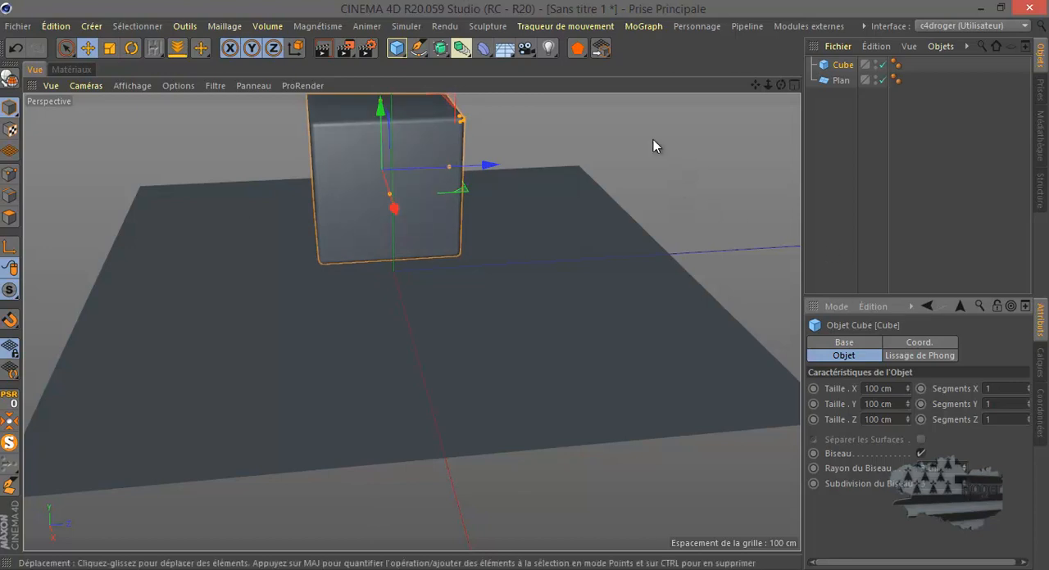
Step: Add a short tube in front of the cube, about 11.8 cm inner and 16.4 cm outer radius, and drop it onto the floor
click(392, 47)
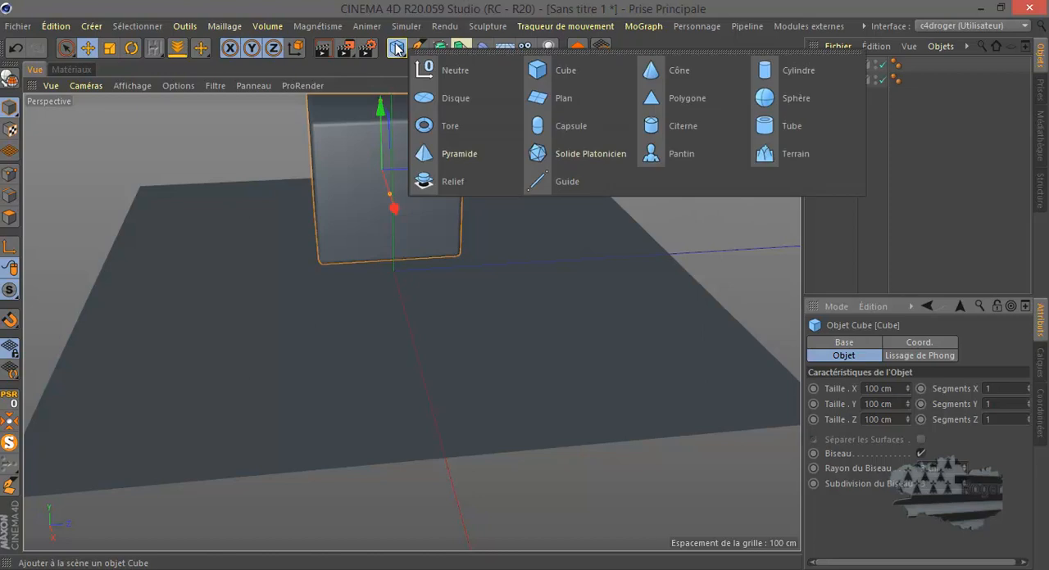
click(793, 127)
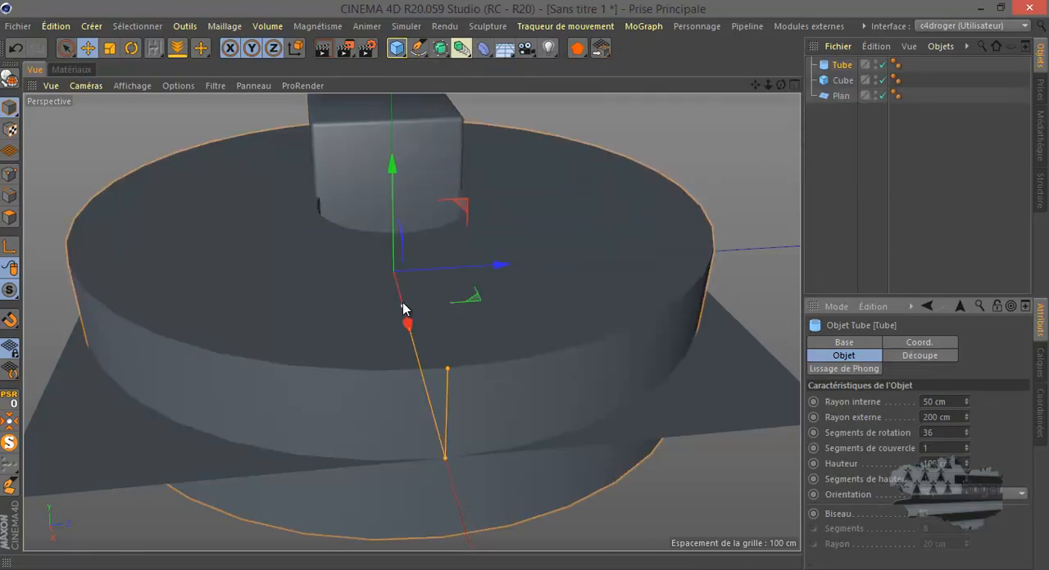
drag(410, 320, 414, 350)
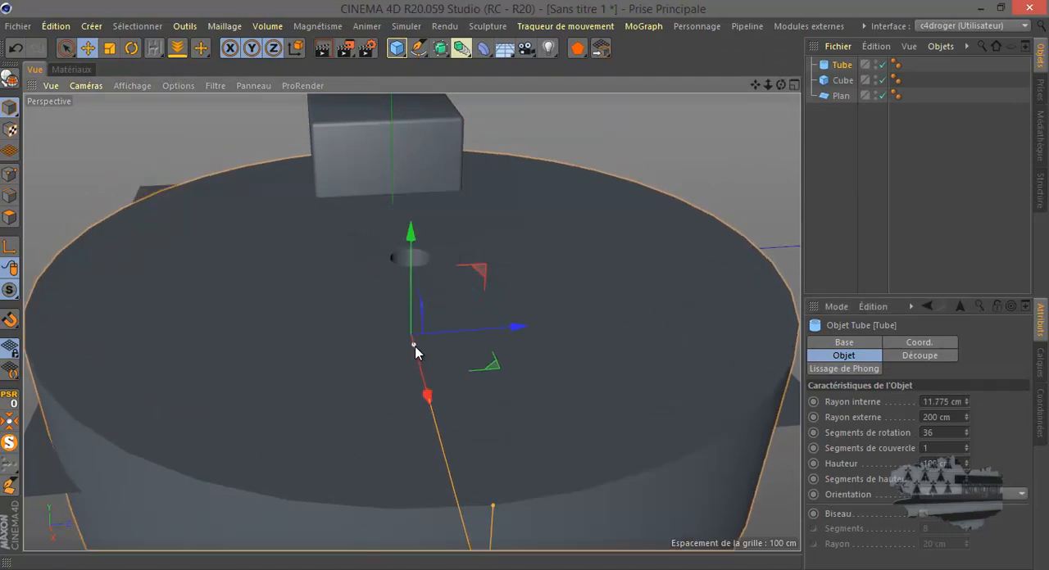
scroll(437, 421, down, 5)
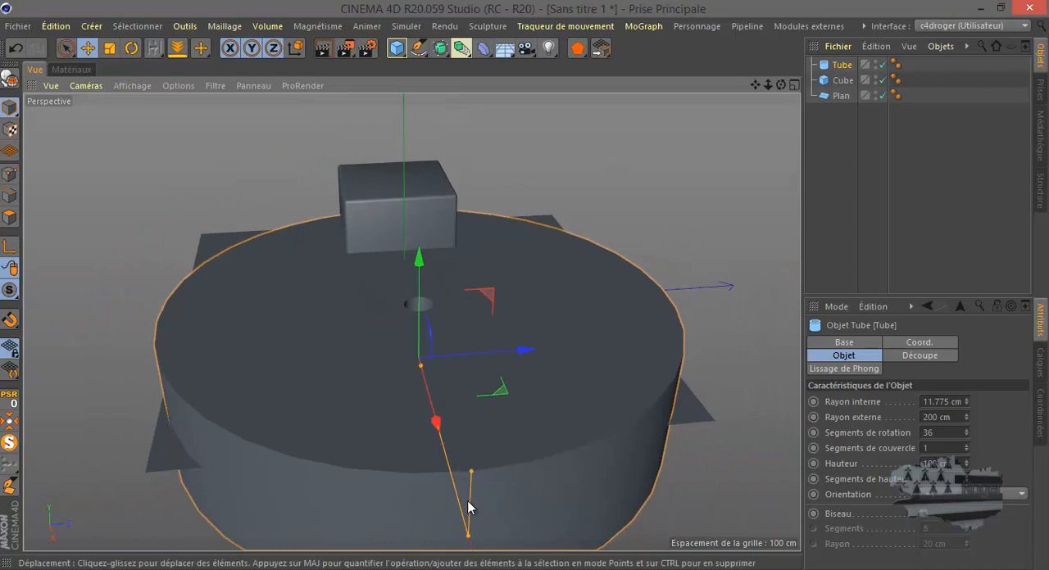
drag(470, 538, 424, 373)
drag(422, 315, 421, 350)
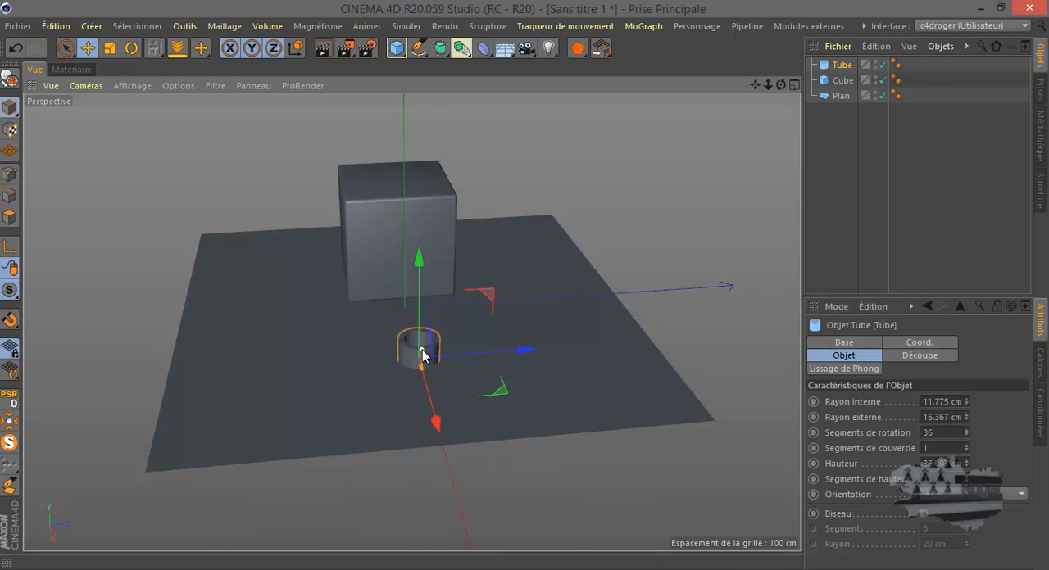
click(177, 47)
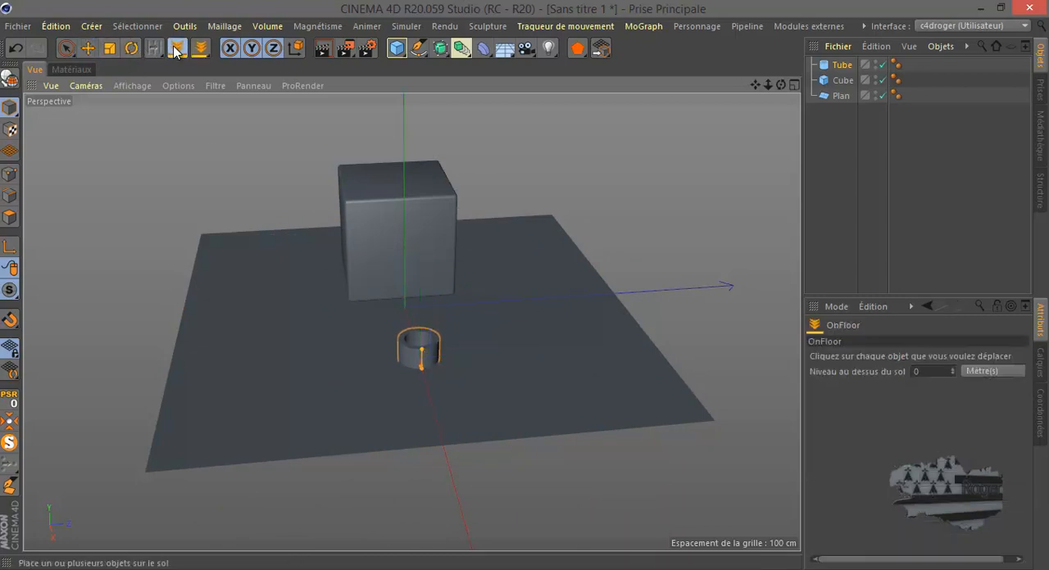
click(407, 352)
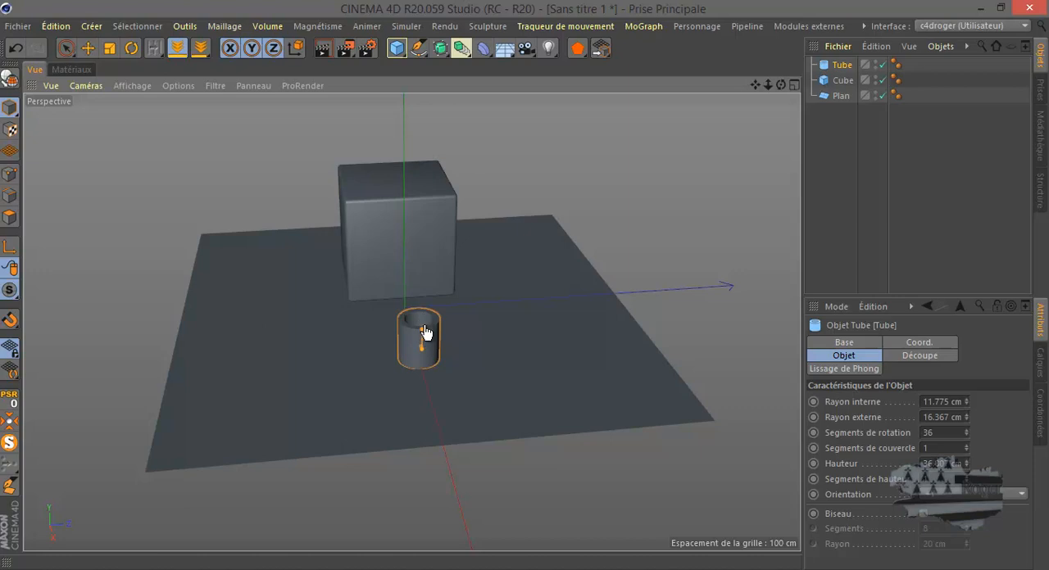
Step: Increase the tube's height and place its base back on the floor with OnFloor
scroll(416, 350, up, 5)
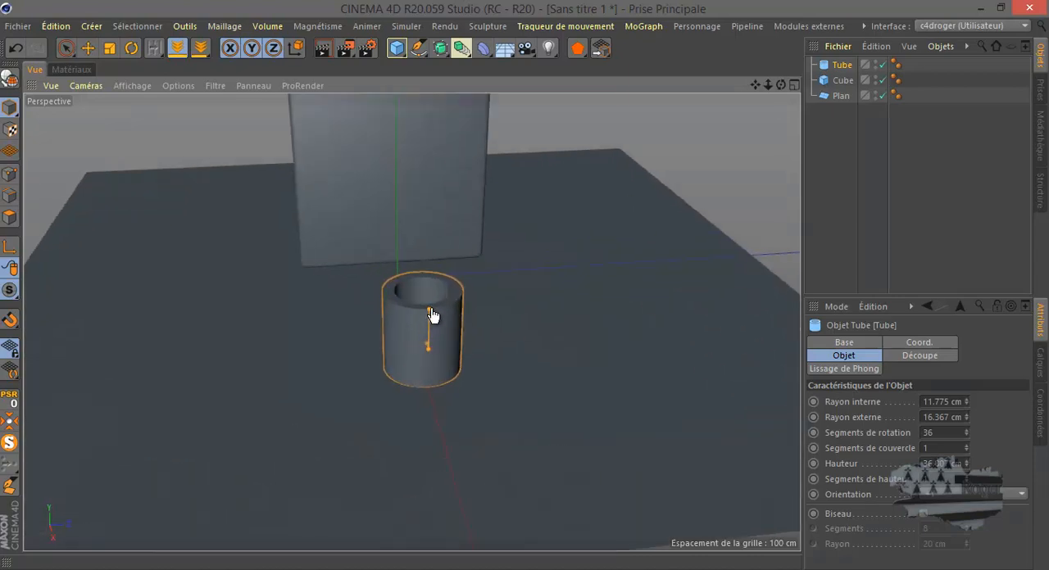
click(88, 48)
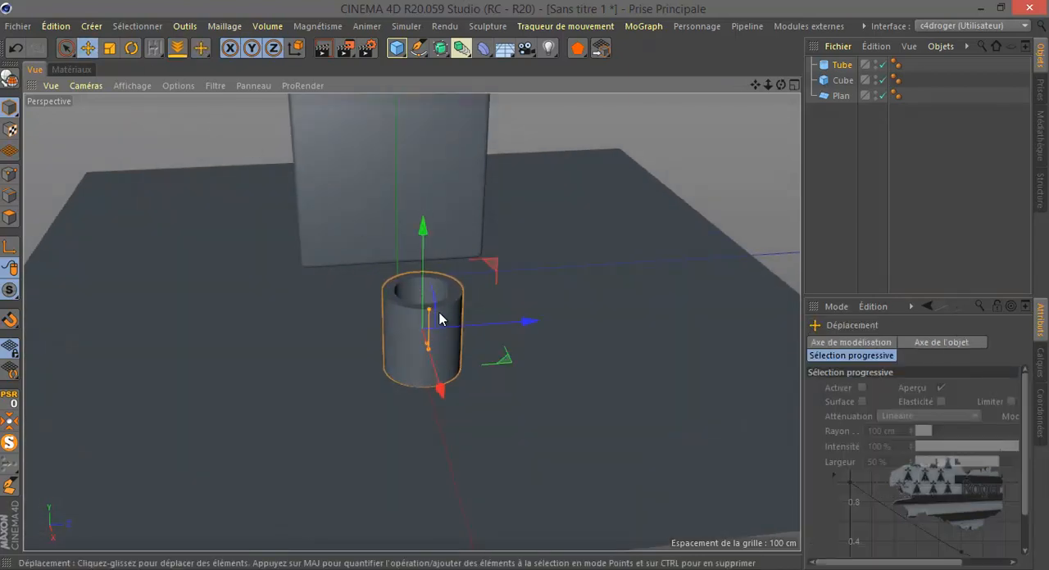
drag(428, 309, 429, 283)
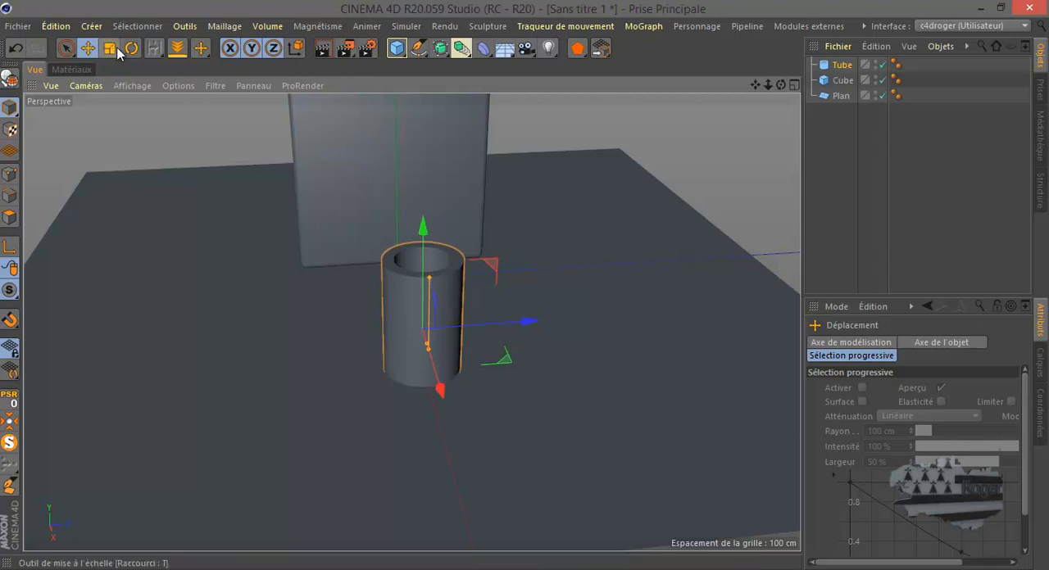
click(177, 48)
click(395, 315)
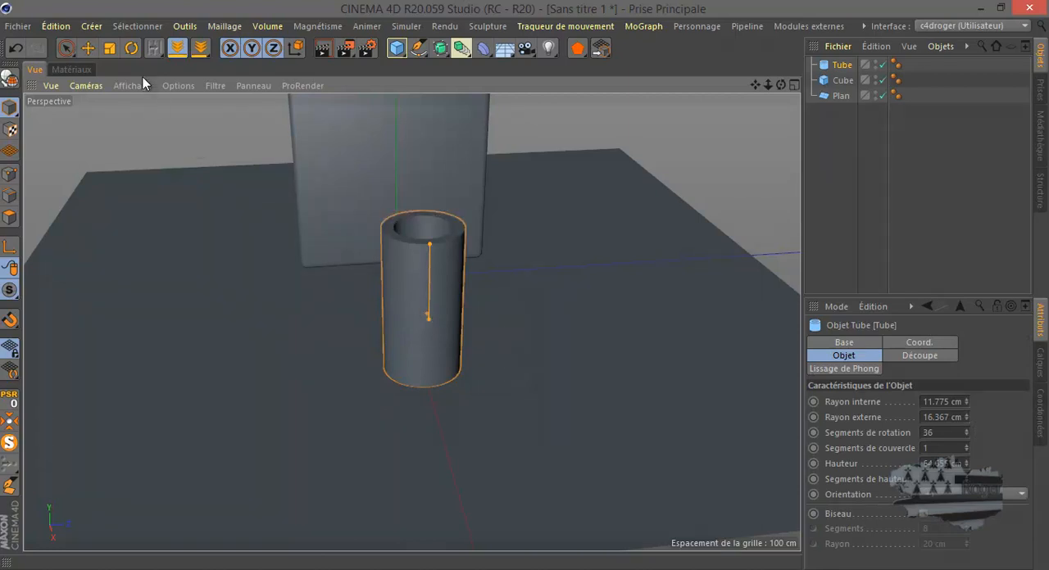
Step: Widen the tube's inner radius to thin its wall and move the tube in front of the cube's left edge
click(88, 48)
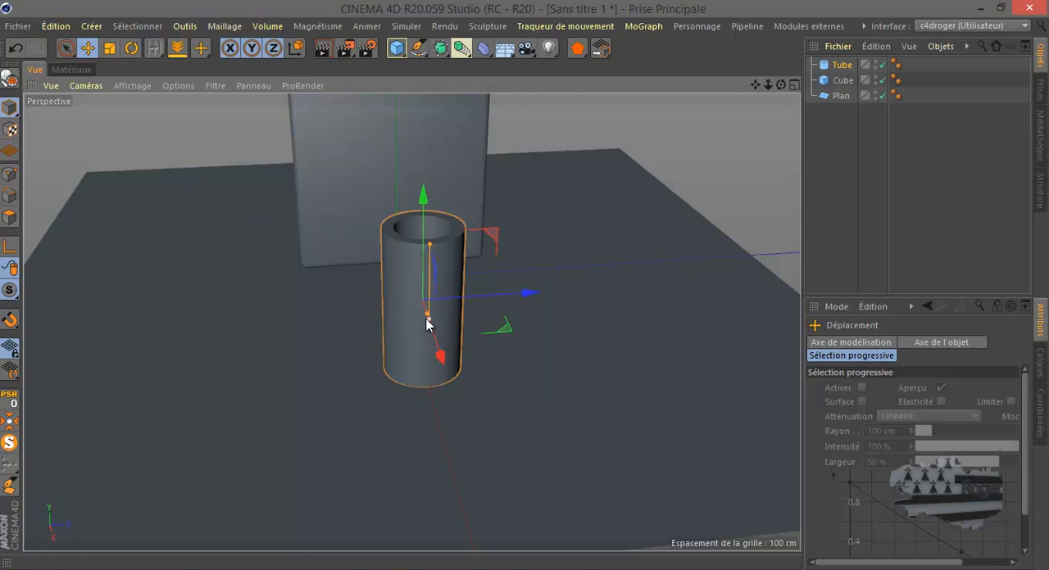
drag(426, 317, 425, 317)
drag(532, 292, 392, 299)
drag(284, 367, 278, 332)
Step: Add a Pantin figure and move it to the front of the cube, clear of the tube
scroll(317, 415, down, 3)
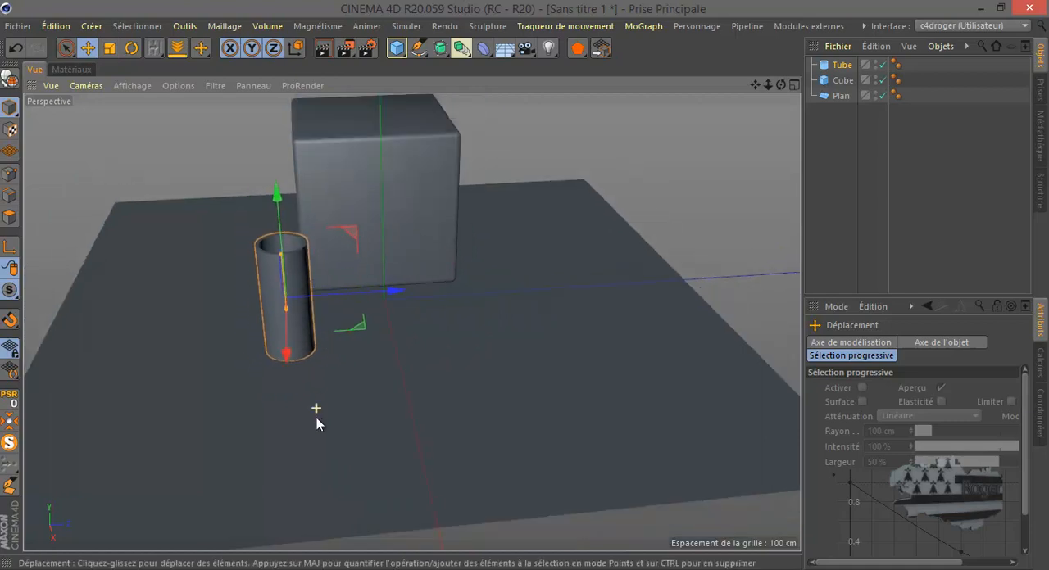
click(397, 48)
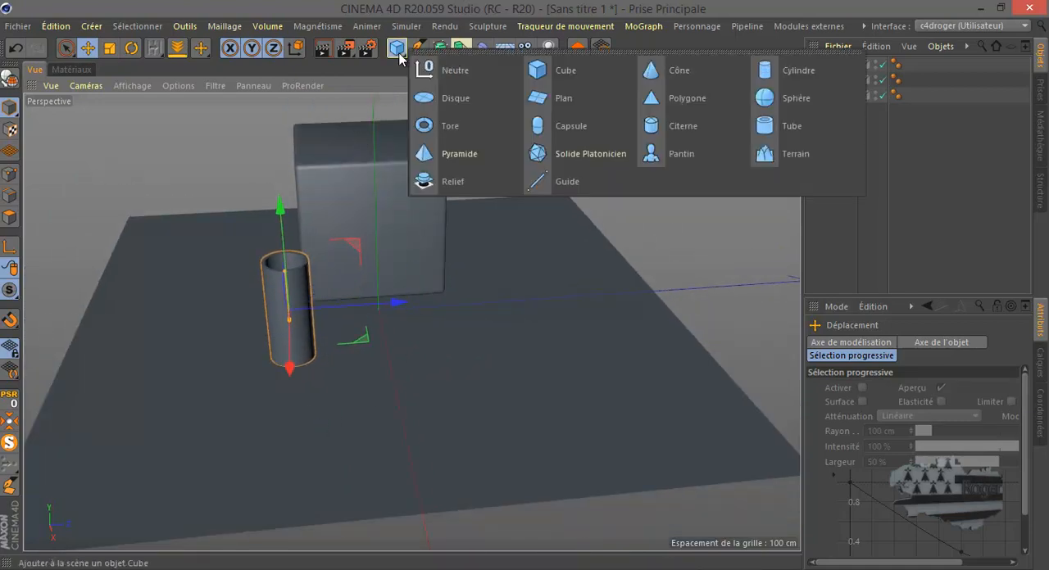
click(666, 154)
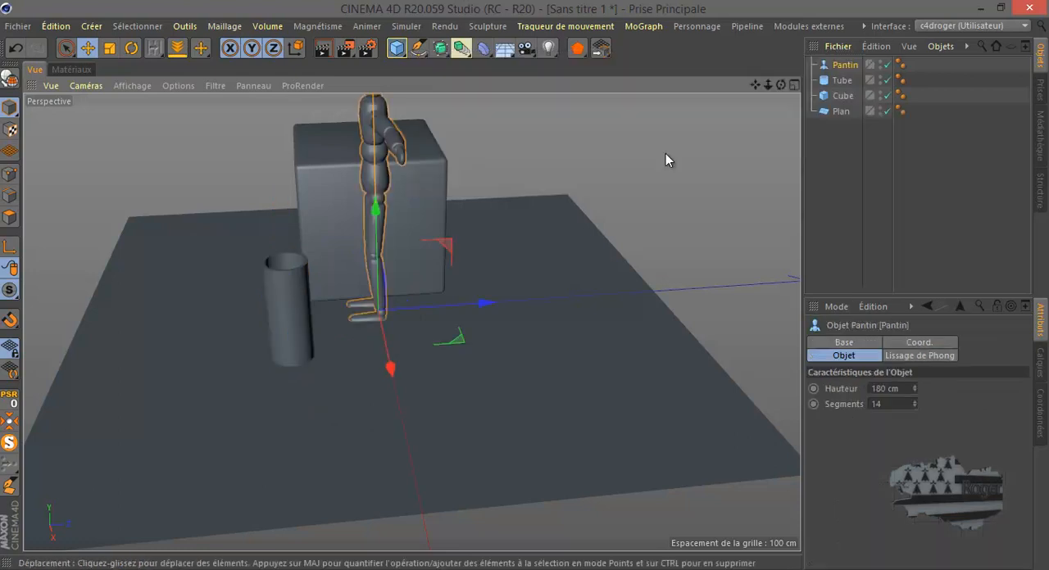
drag(445, 344, 630, 353)
Step: Rotate the Pantin figure toward the front and scale it down to roughly the cube's height
click(132, 48)
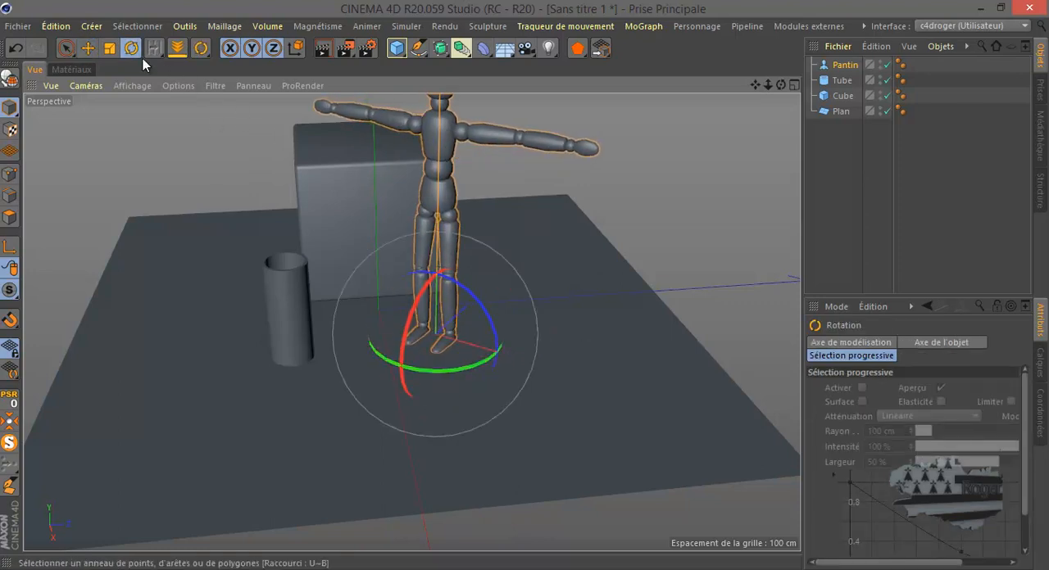
click(109, 48)
drag(640, 233, 553, 355)
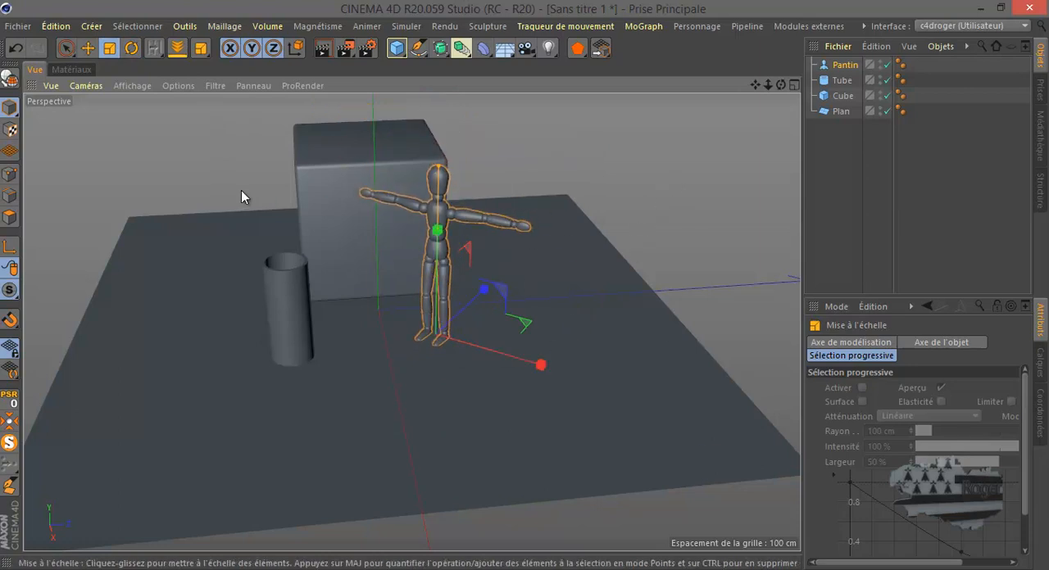
Step: Move the Pantin figure along the floor until it stands beyond the cube's right edge
click(86, 48)
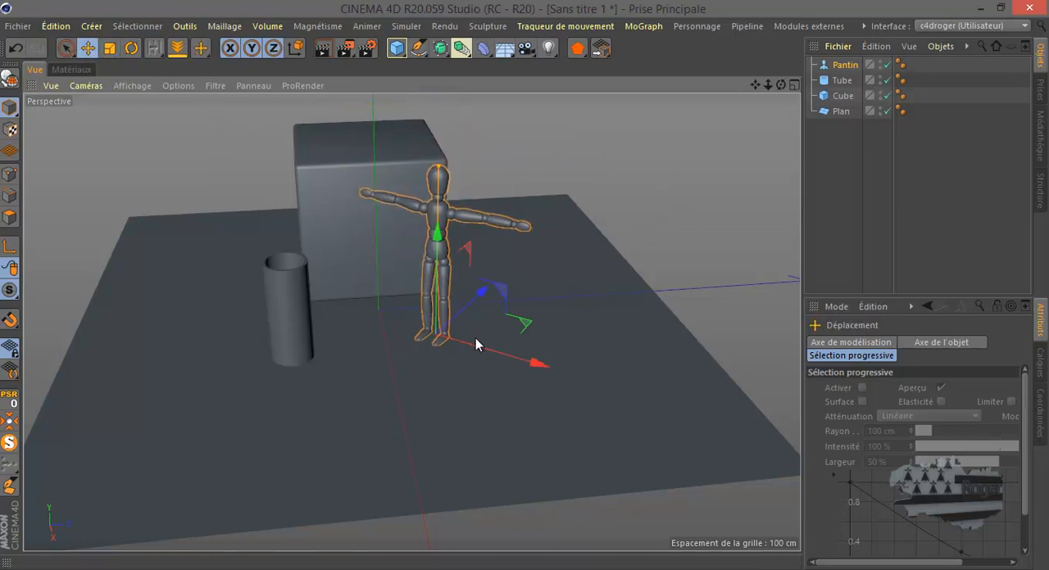
drag(487, 347, 515, 352)
drag(493, 308, 508, 293)
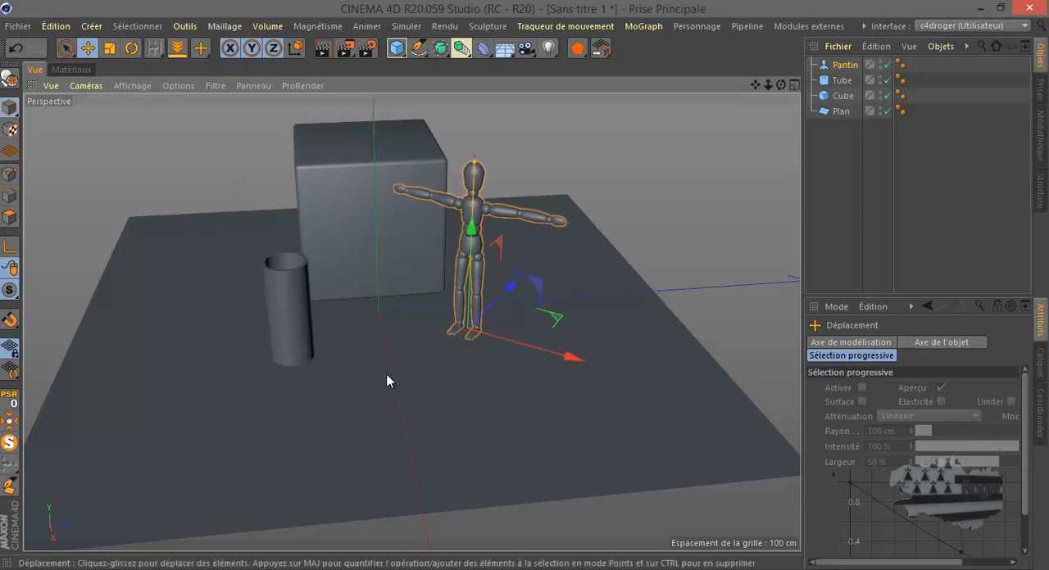
Step: Add a sphere, reduce its radius to about 32 cm and rest it on the plane with OnFloor
click(396, 47)
click(775, 100)
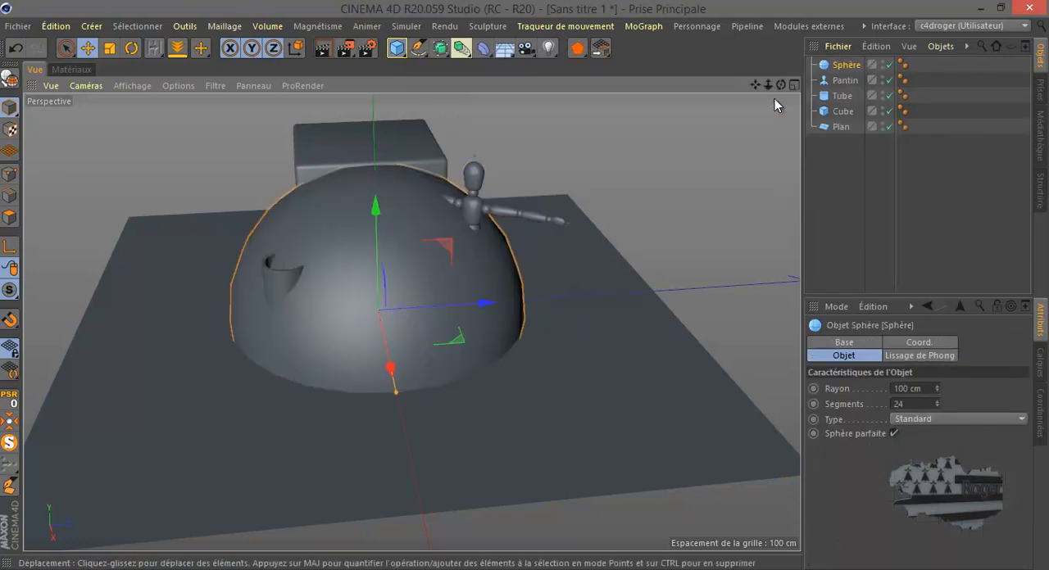
drag(398, 393, 384, 335)
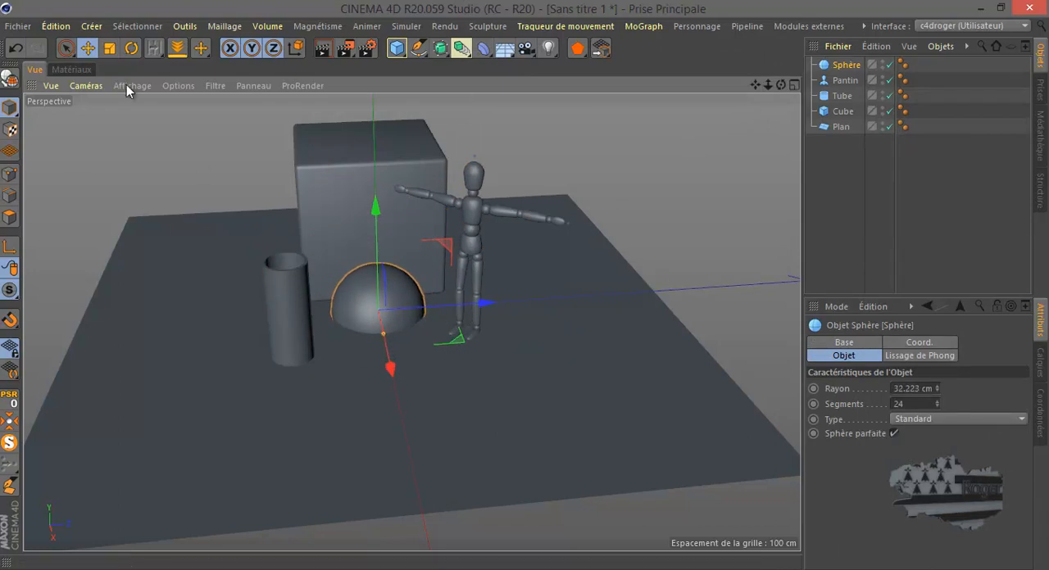
click(177, 48)
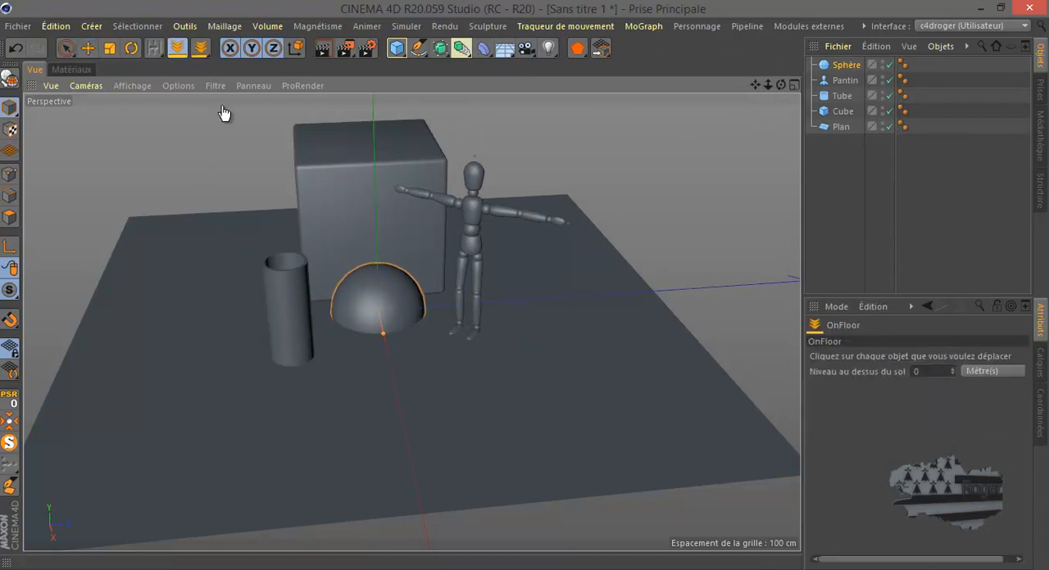
click(377, 299)
Step: Move the sphere to the front right of the cube and shift the Pantin between the tube and the sphere
click(85, 47)
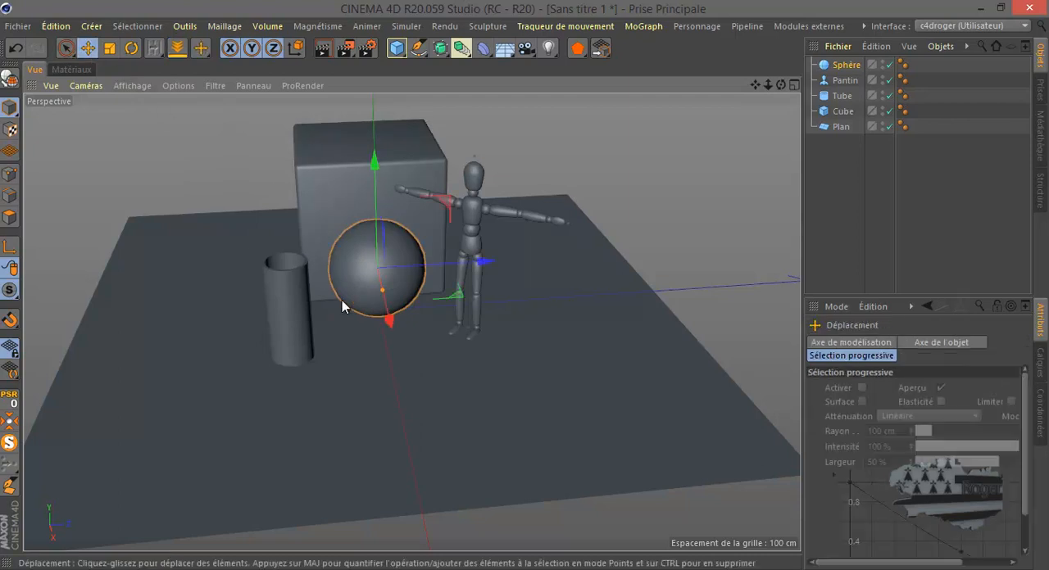
drag(382, 315, 426, 393)
mouse_move(498, 318)
mouse_down()
mouse_move(555, 338)
mouse_move(604, 331)
mouse_move(498, 328)
mouse_up()
click(475, 224)
click(435, 403)
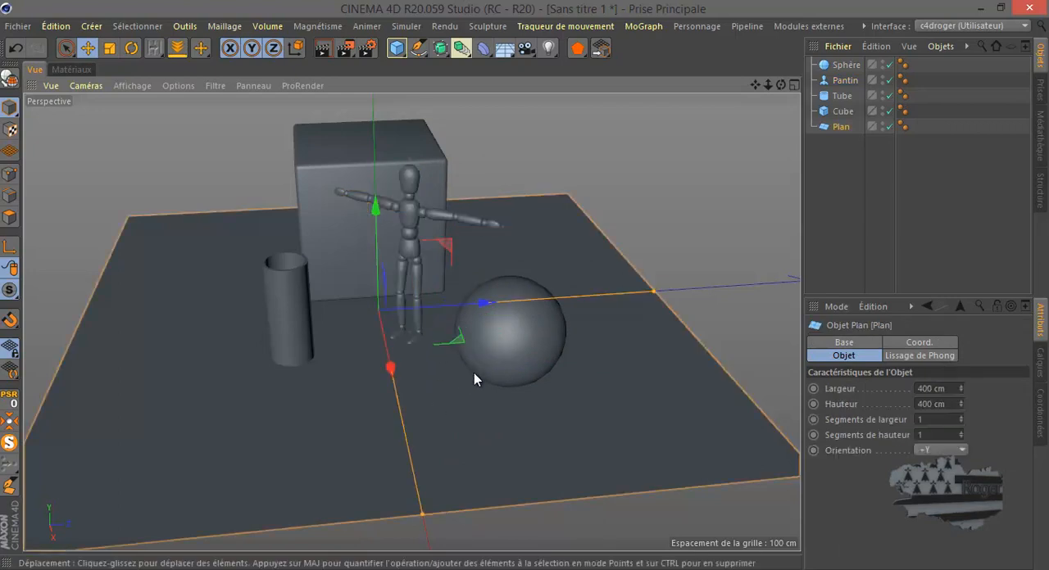
Step: Make all five scene objects editable and expand the Pantin hierarchy down to the parts under Bassin
drag(843, 186, 834, 56)
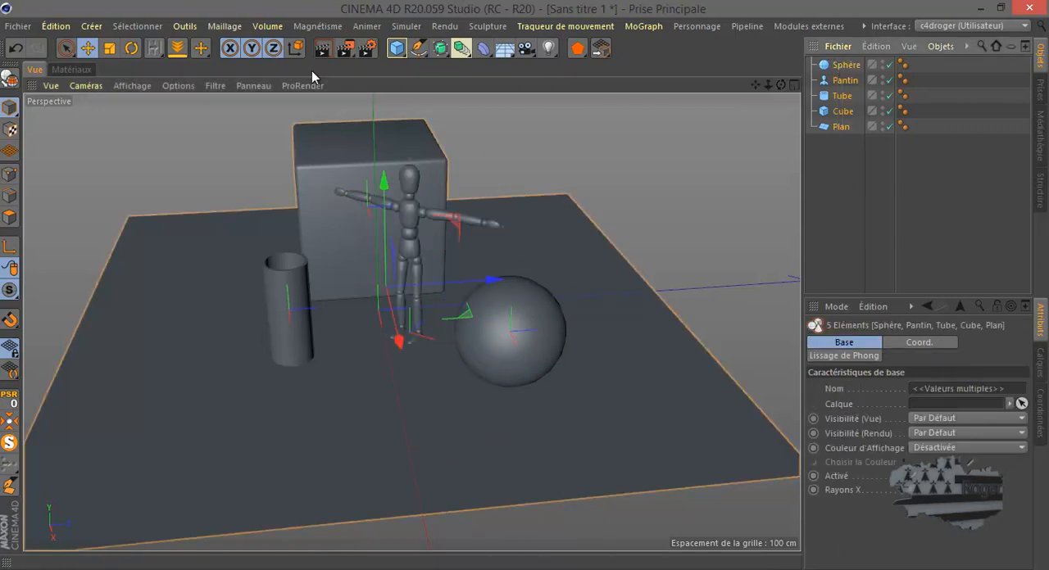
click(10, 78)
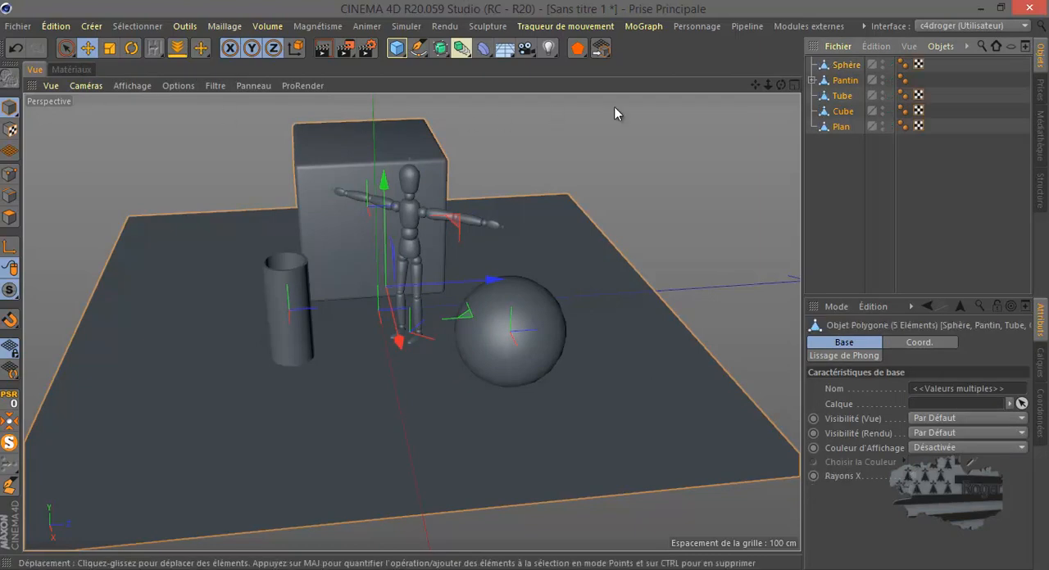
click(811, 79)
click(820, 95)
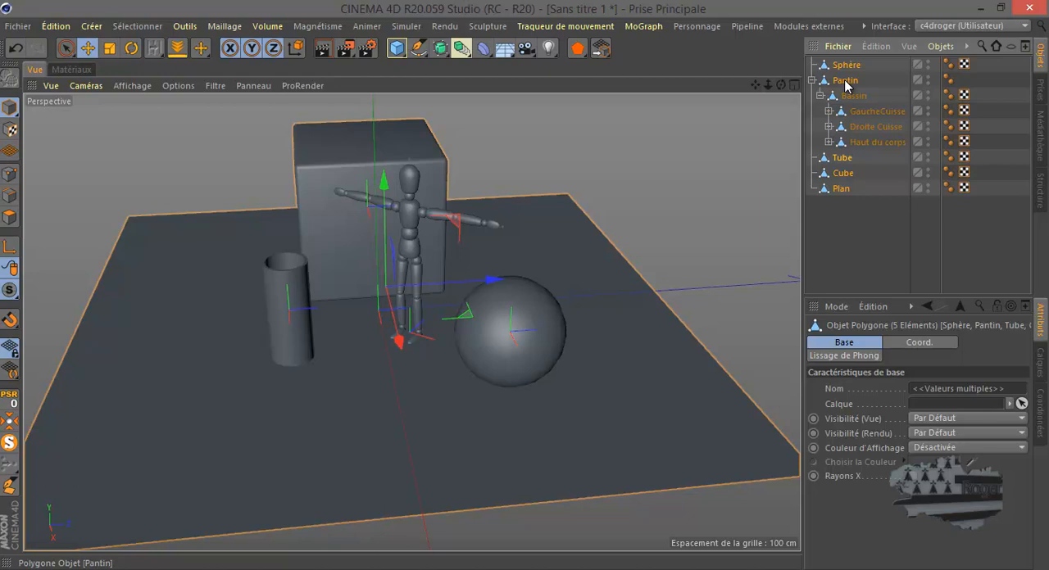
right_click(846, 86)
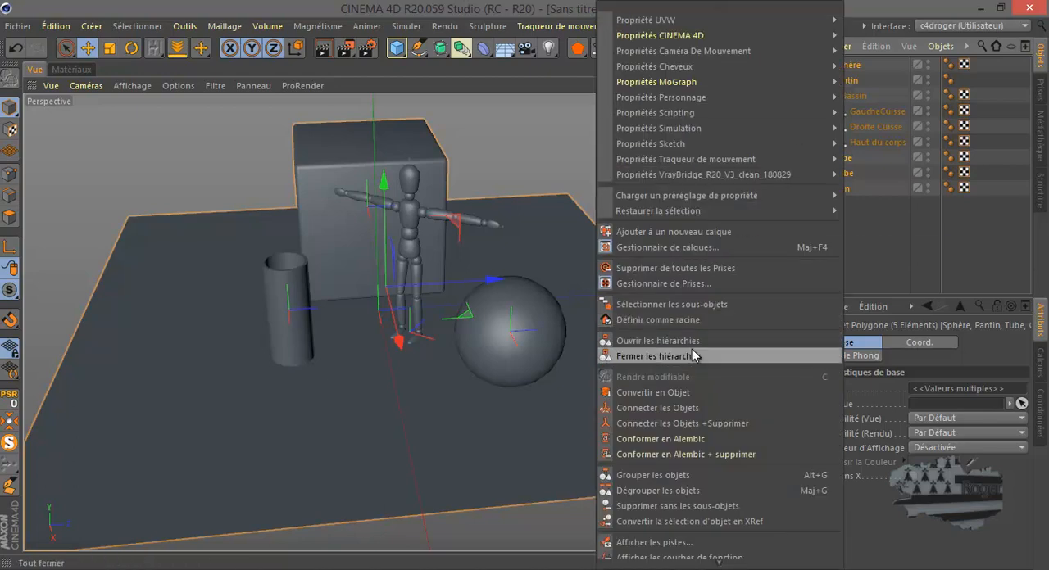
click(698, 321)
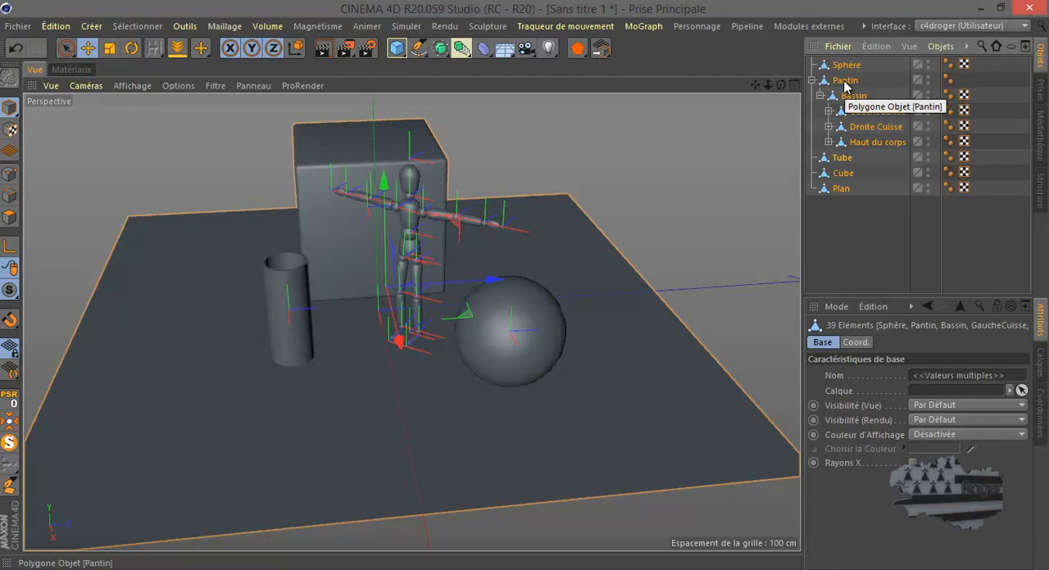
click(860, 227)
Step: Select the Pantin with all its sub-objects and merge them into one mesh with Connecter les Objets + Supprimer
click(847, 81)
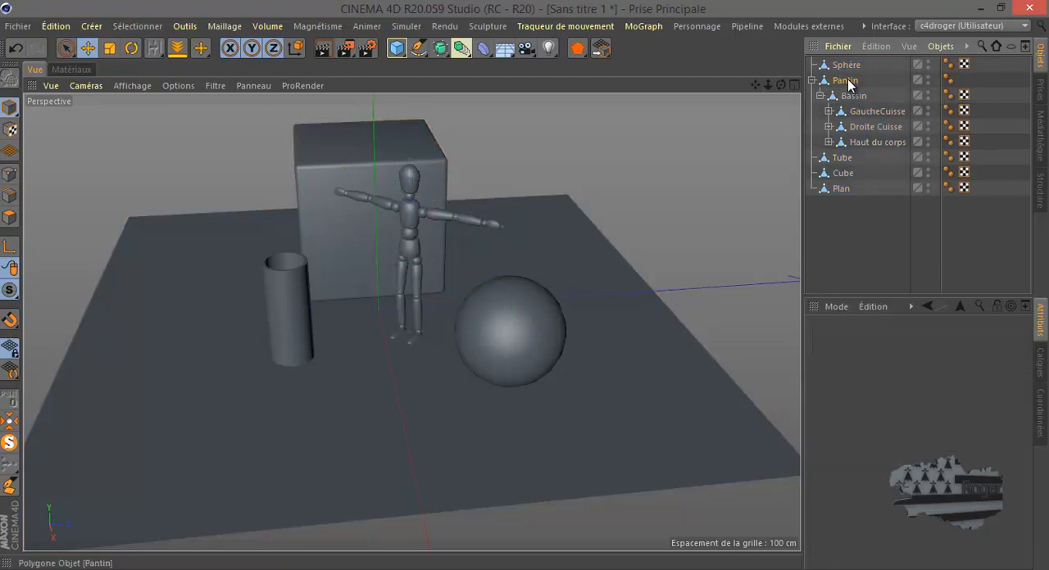
right_click(847, 81)
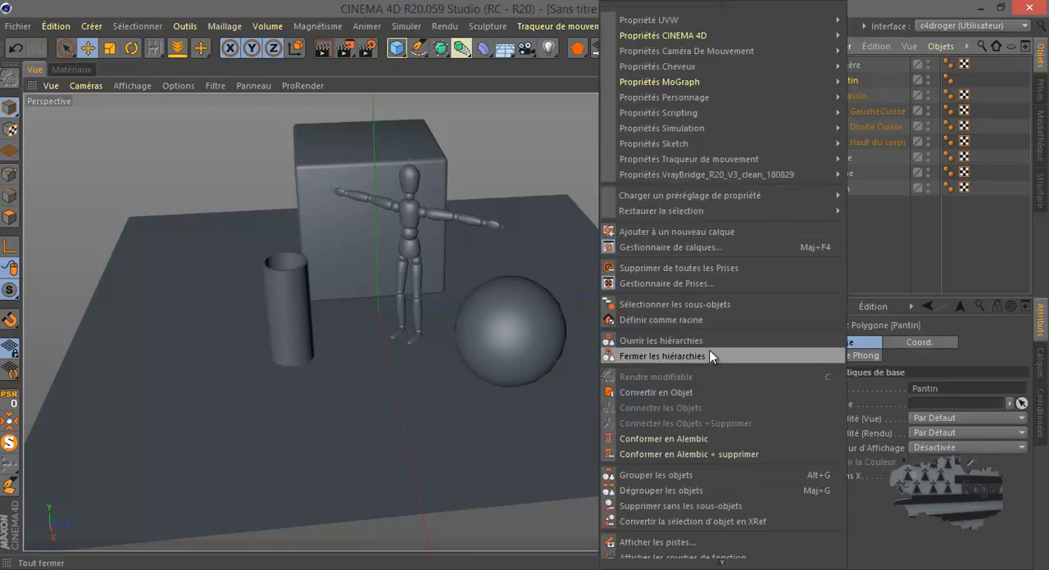
click(712, 304)
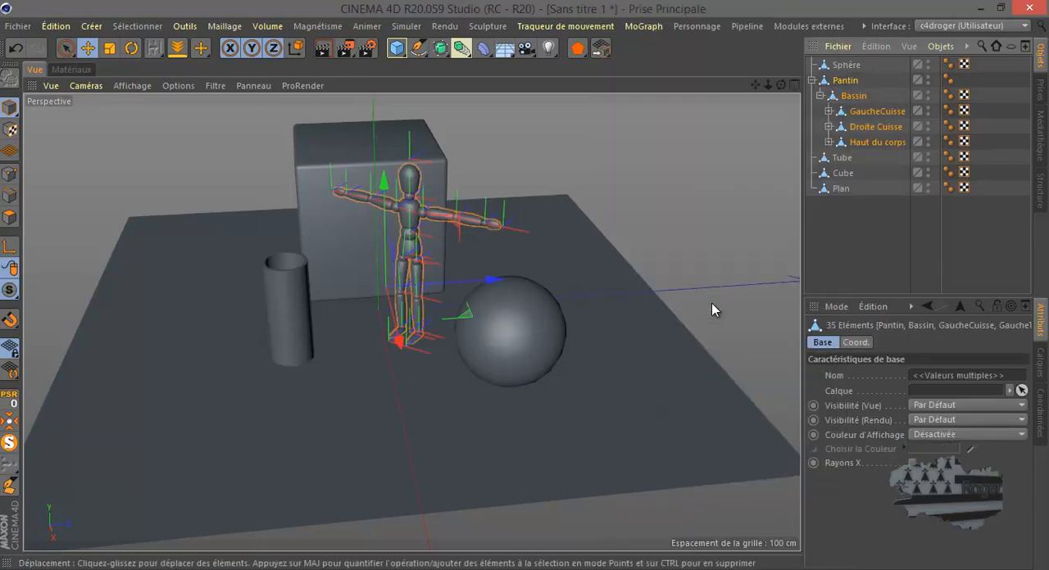
right_click(844, 79)
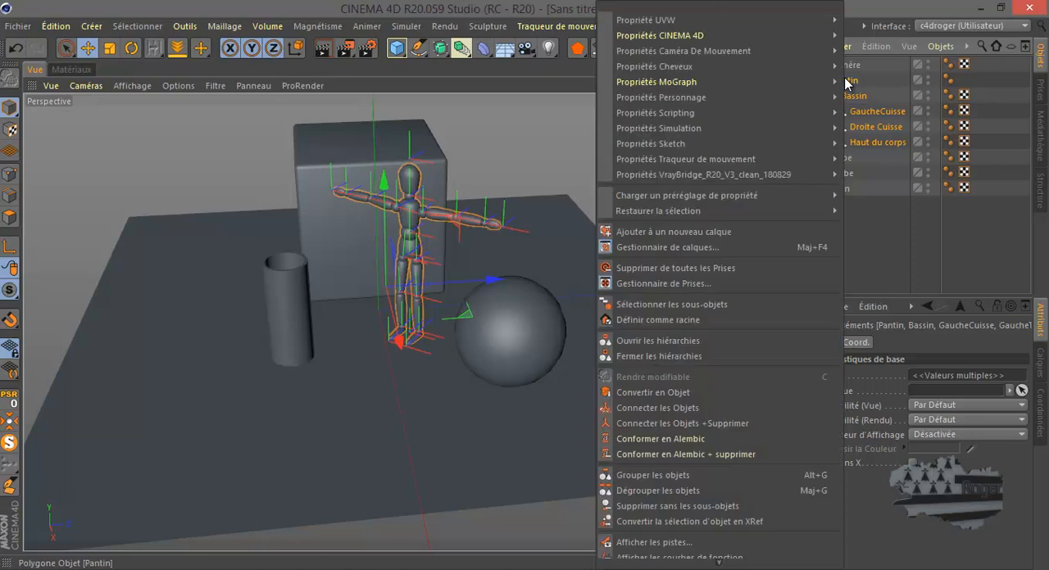
click(714, 422)
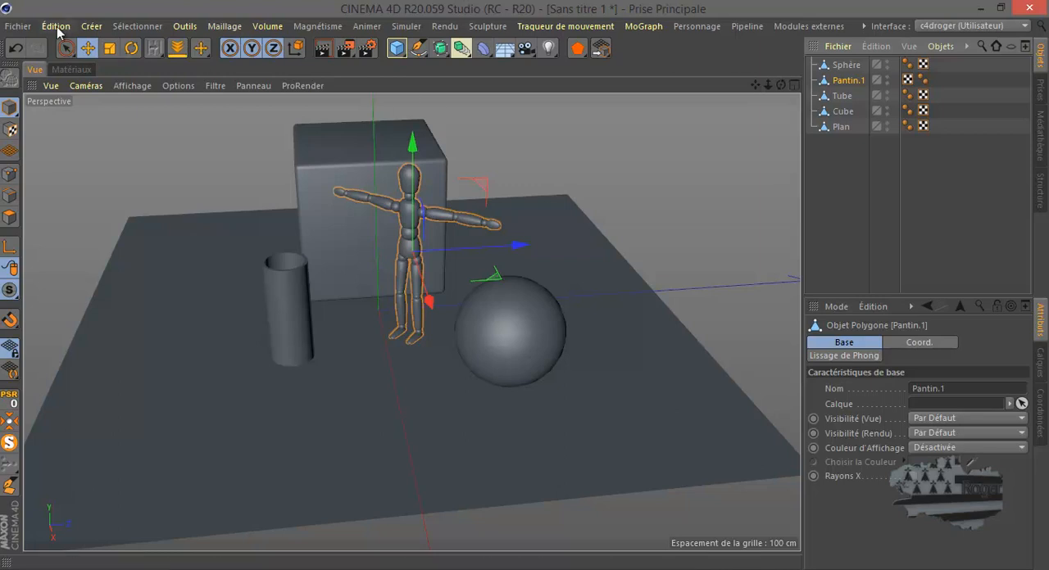
Step: Export the scene to the desktop as a COLLADA 1.5 file named tuto.dae, keeping the default export options
click(17, 26)
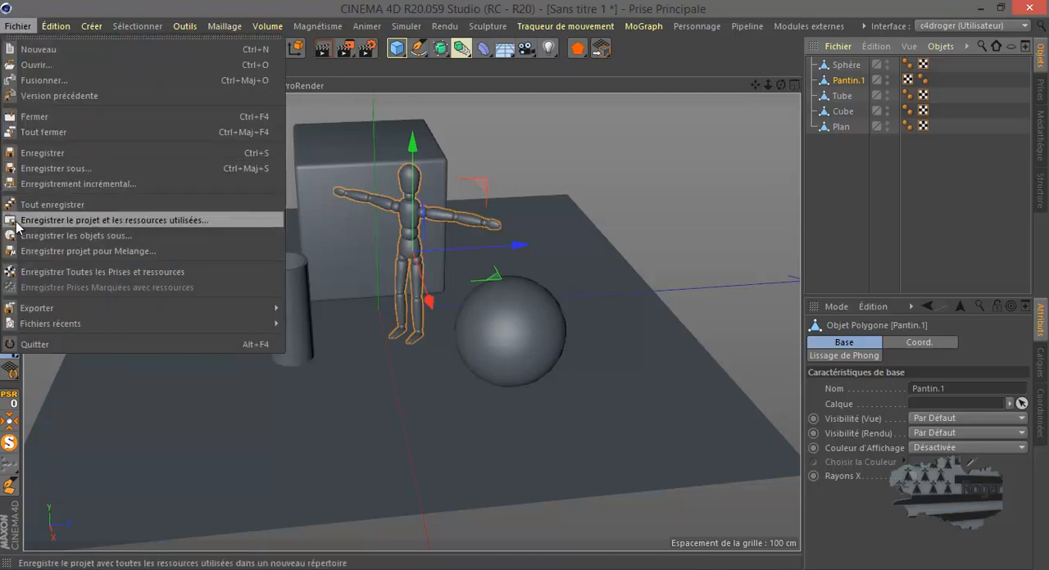
mouse_move(47, 308)
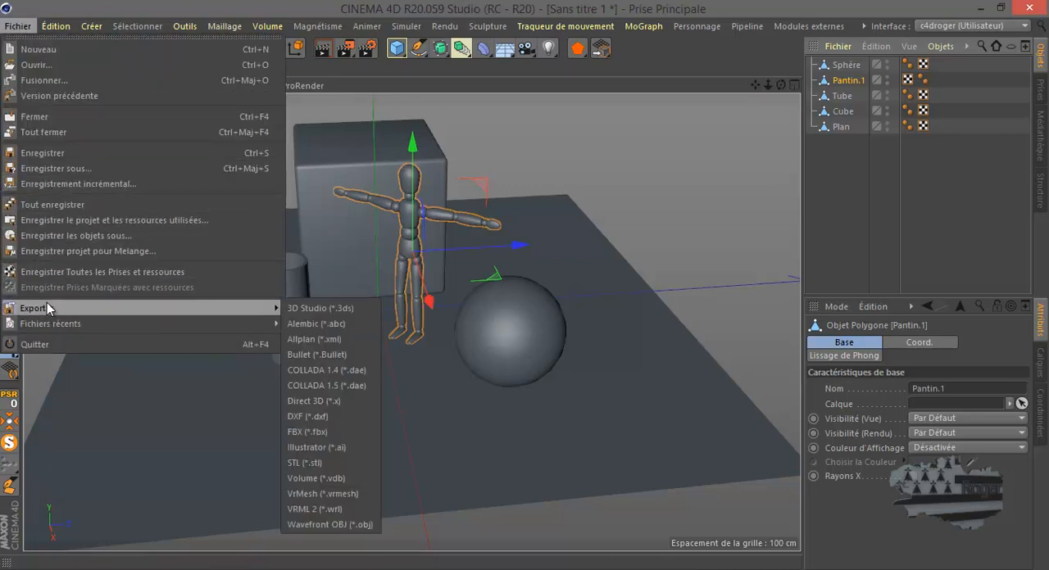
click(358, 386)
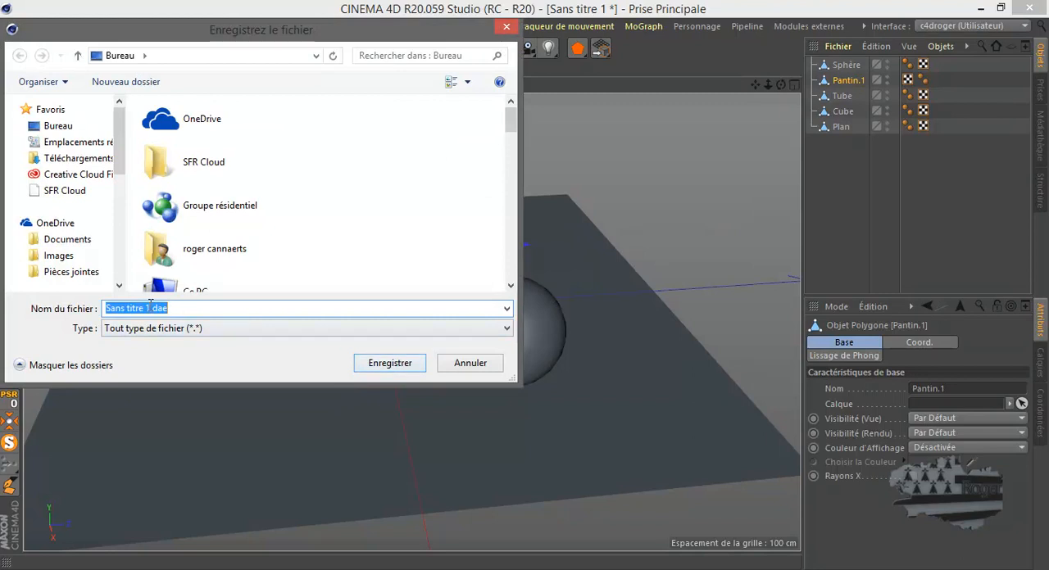
drag(150, 308, 107, 310)
text(tuto)
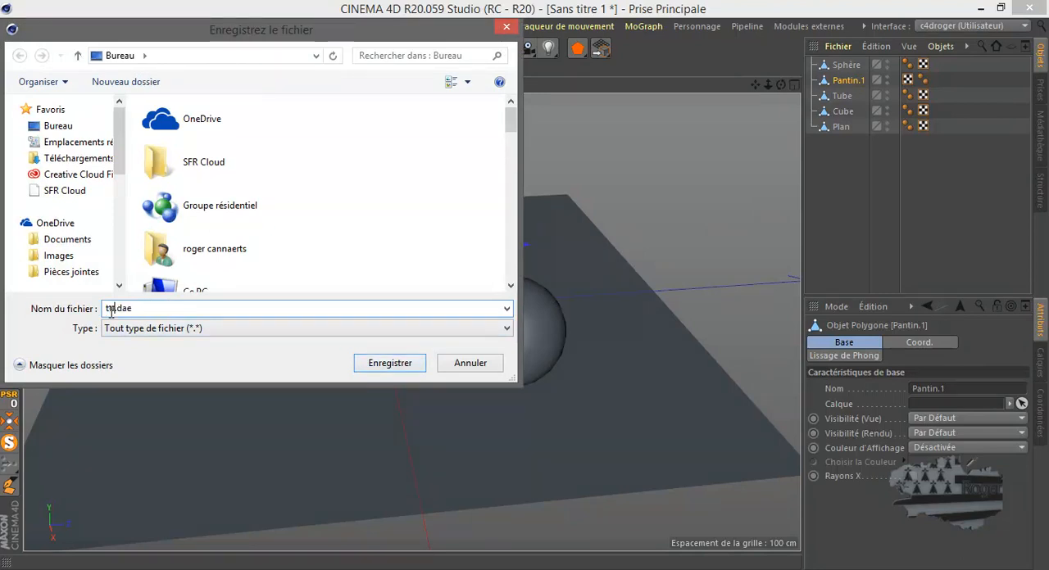
click(385, 363)
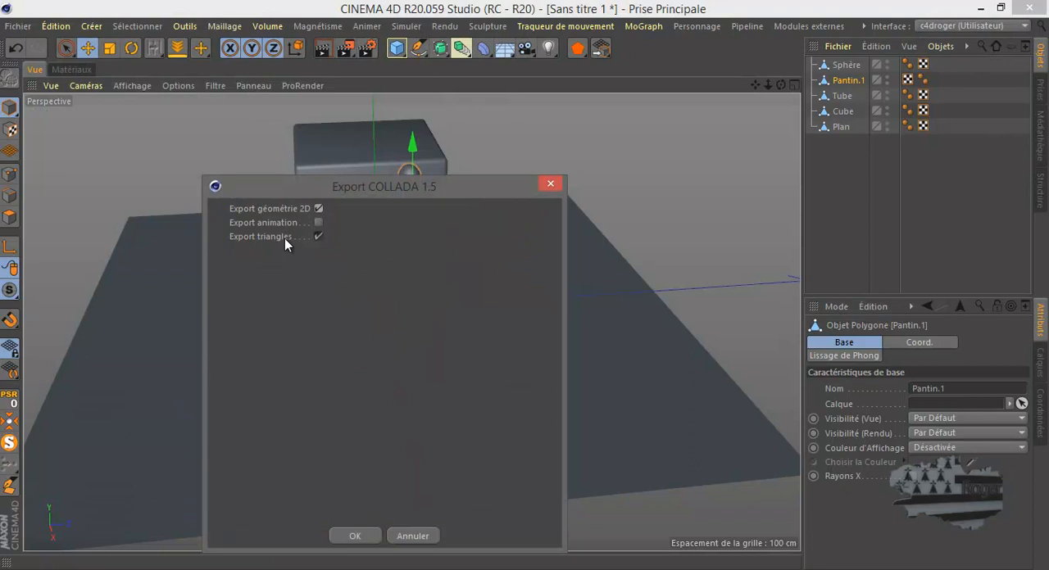
drag(350, 191, 641, 162)
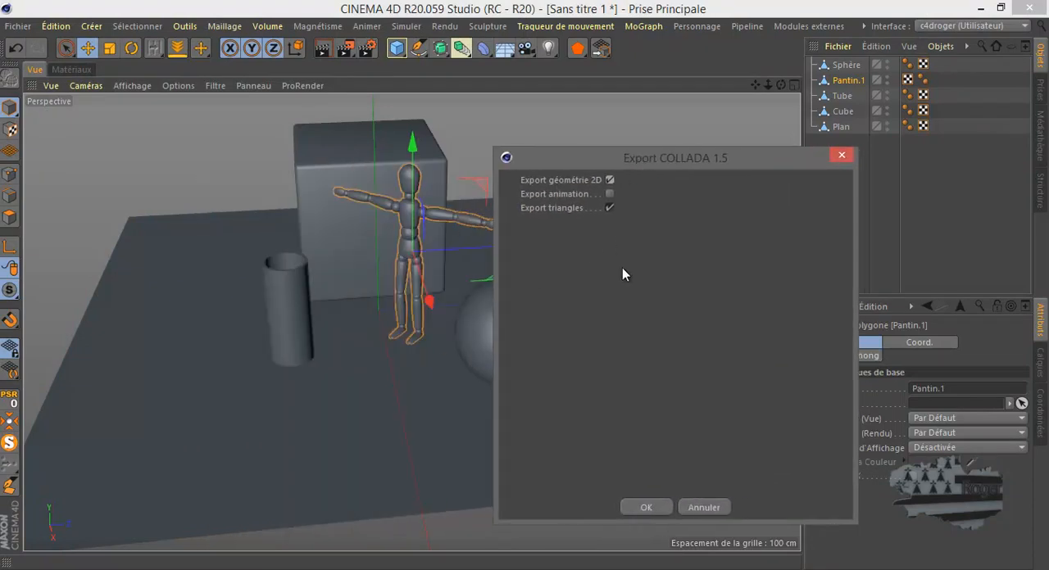
click(656, 511)
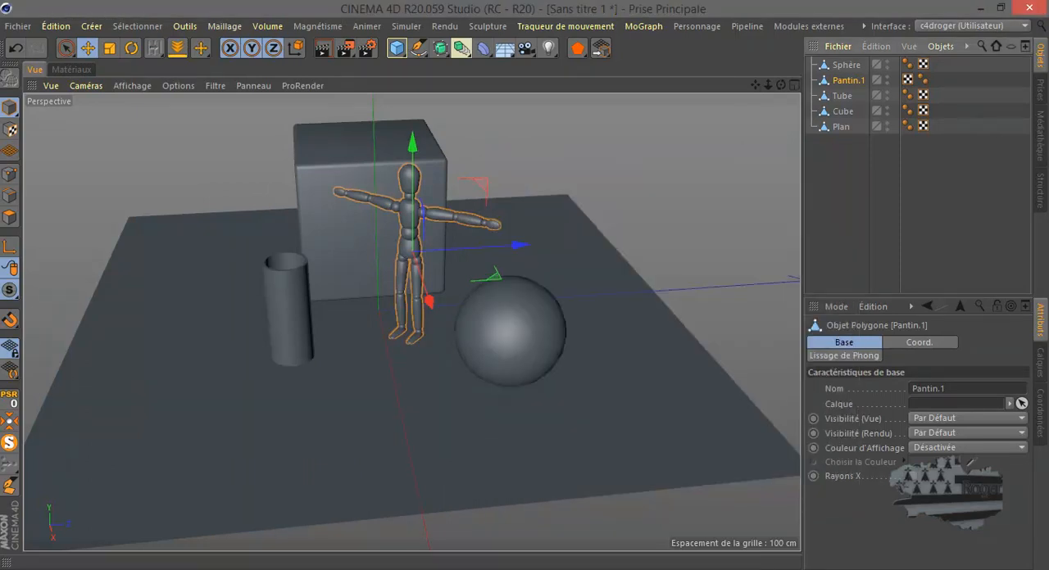
Step: Switch to KeyShot and import tuto.dae from the desktop with Y as the up orientation and Fixer au sol enabled
click(333, 568)
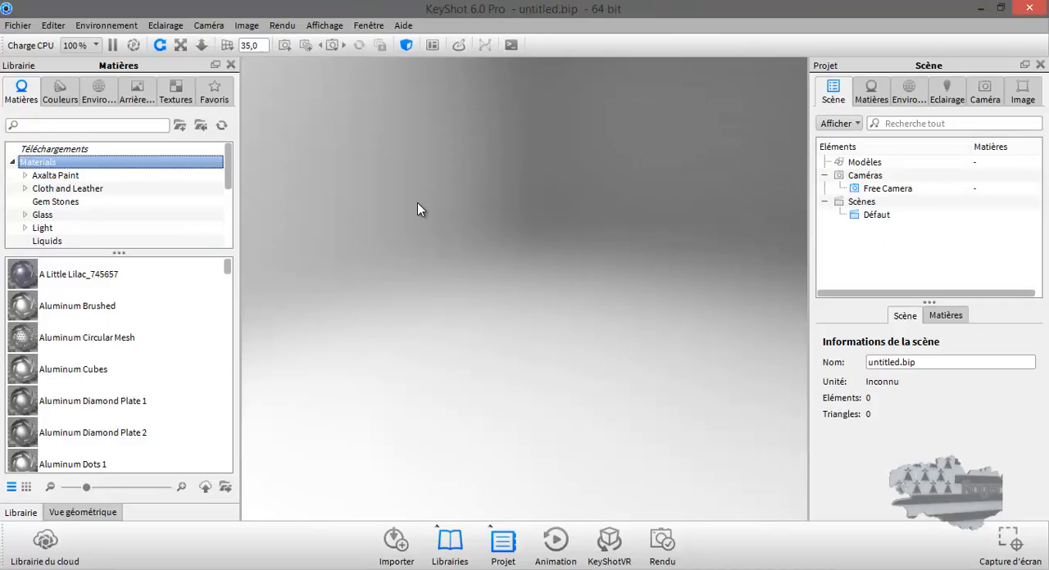
click(22, 26)
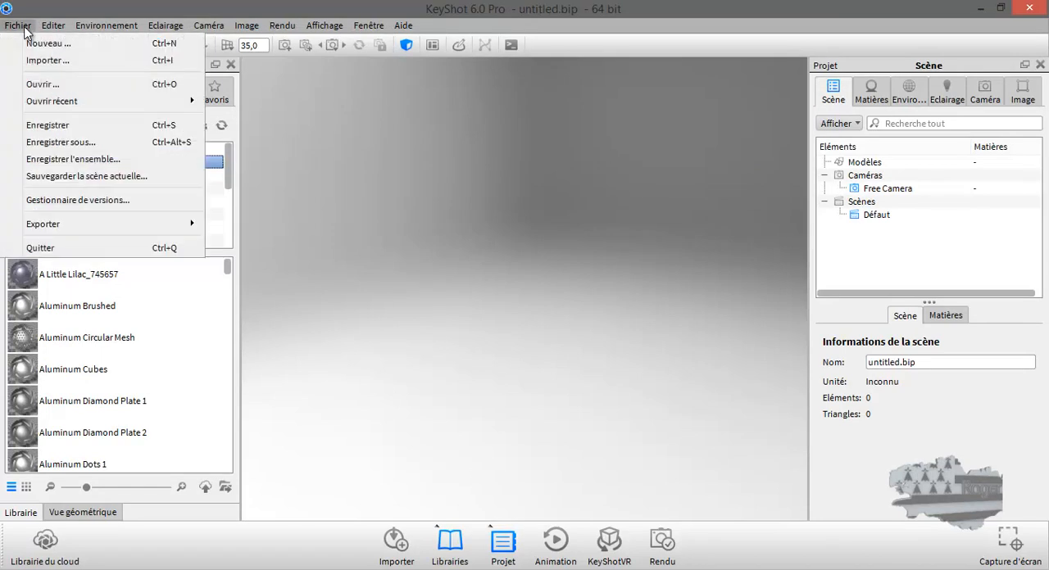
click(47, 60)
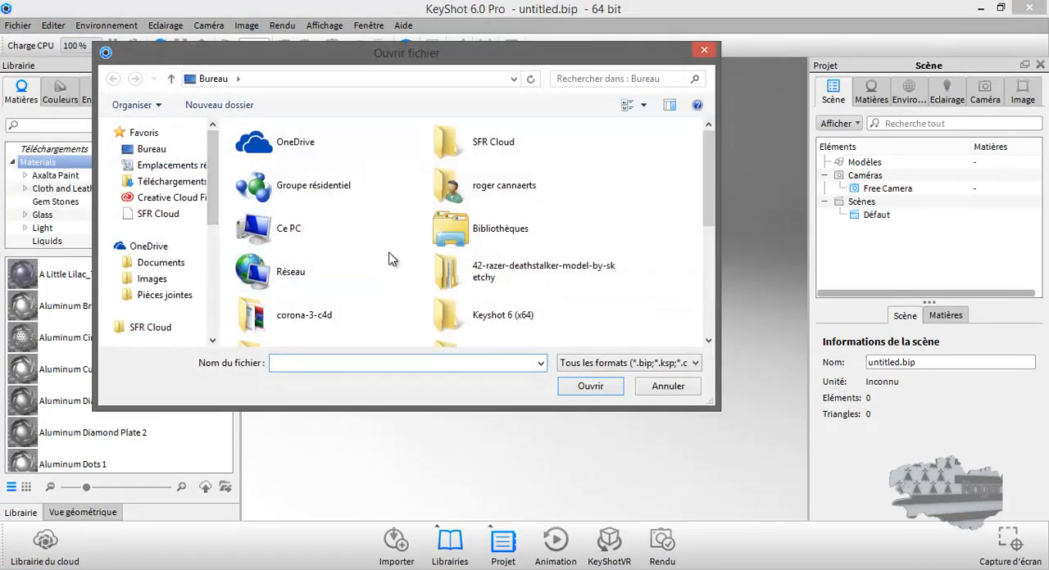
drag(705, 169, 704, 278)
double_click(457, 332)
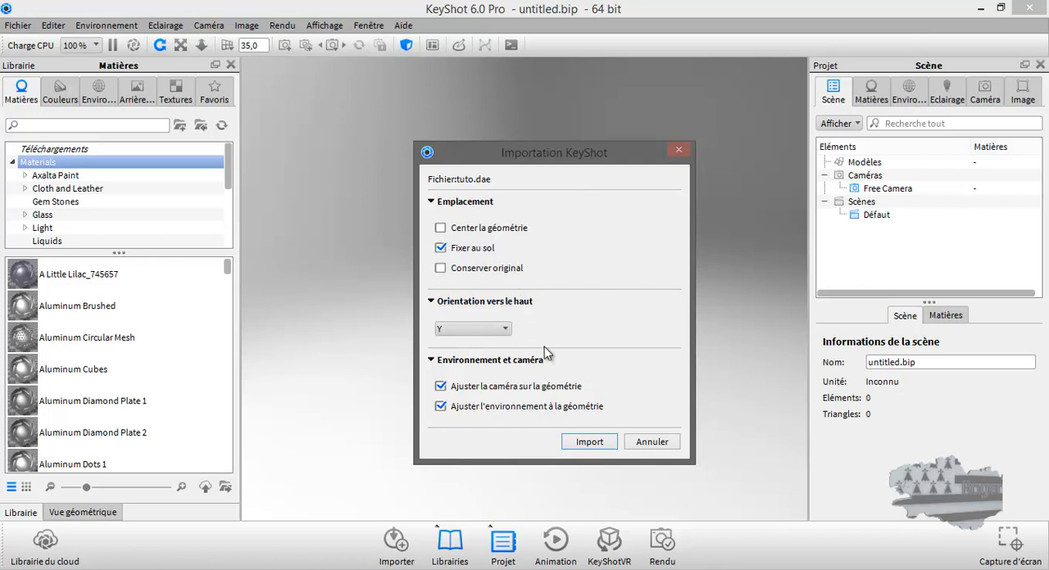
click(590, 442)
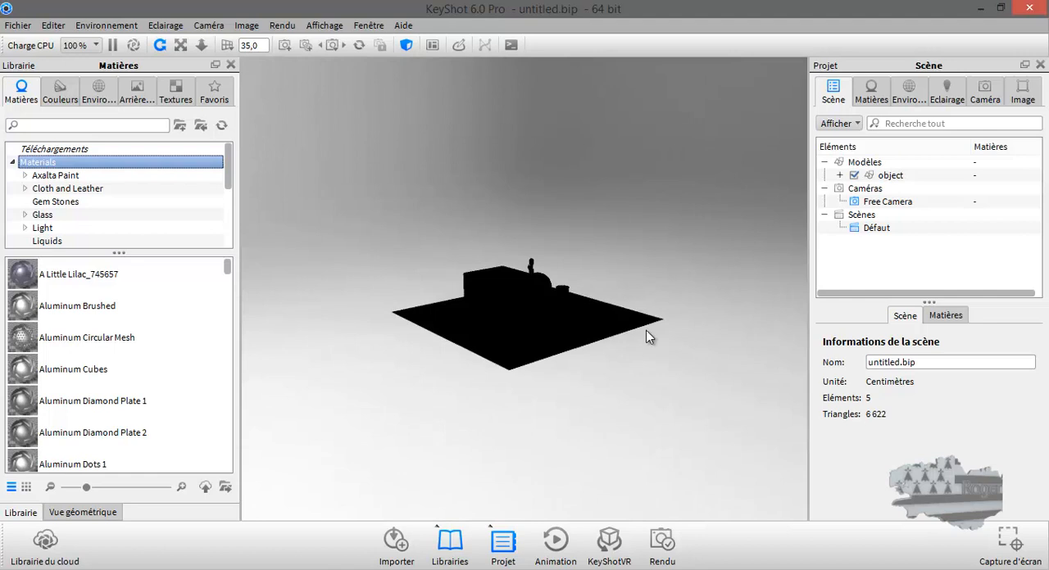
Step: Examine the imported model up close and inspect its parts, Free Camera and the Défaut scene in the scene tree
drag(593, 323, 312, 342)
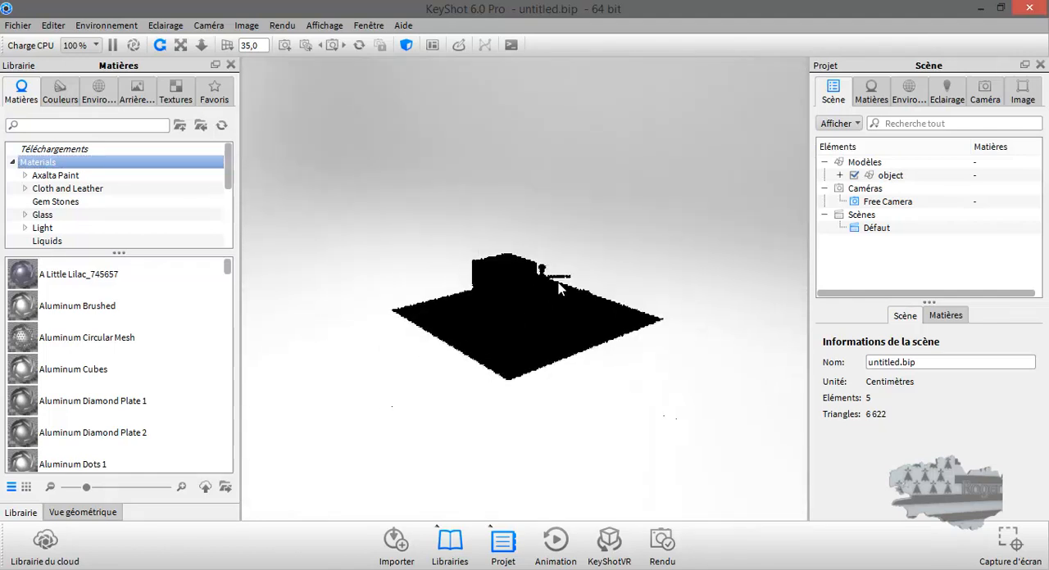
scroll(557, 288, up, 3)
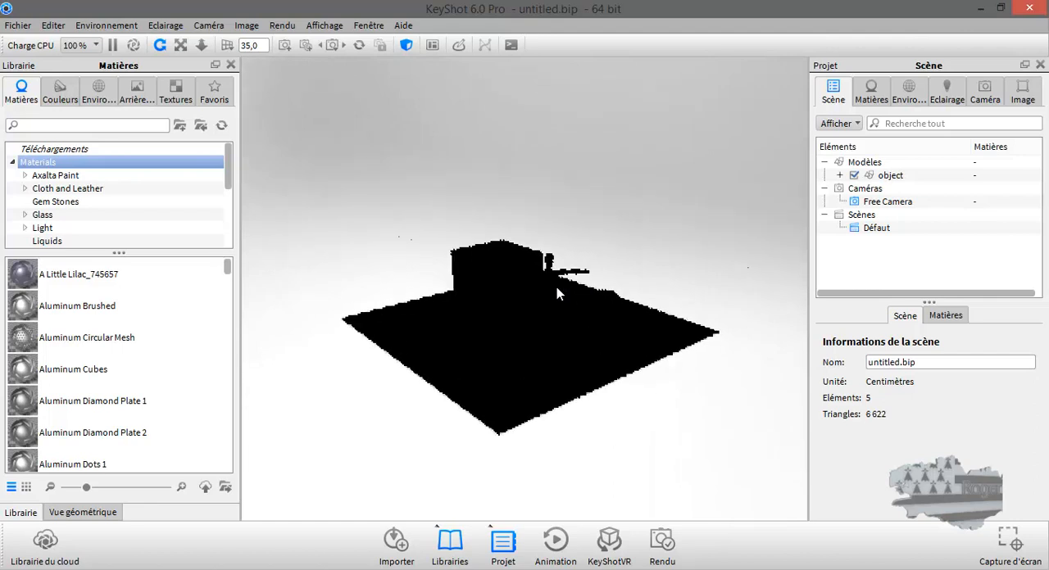
scroll(556, 286, up, 2)
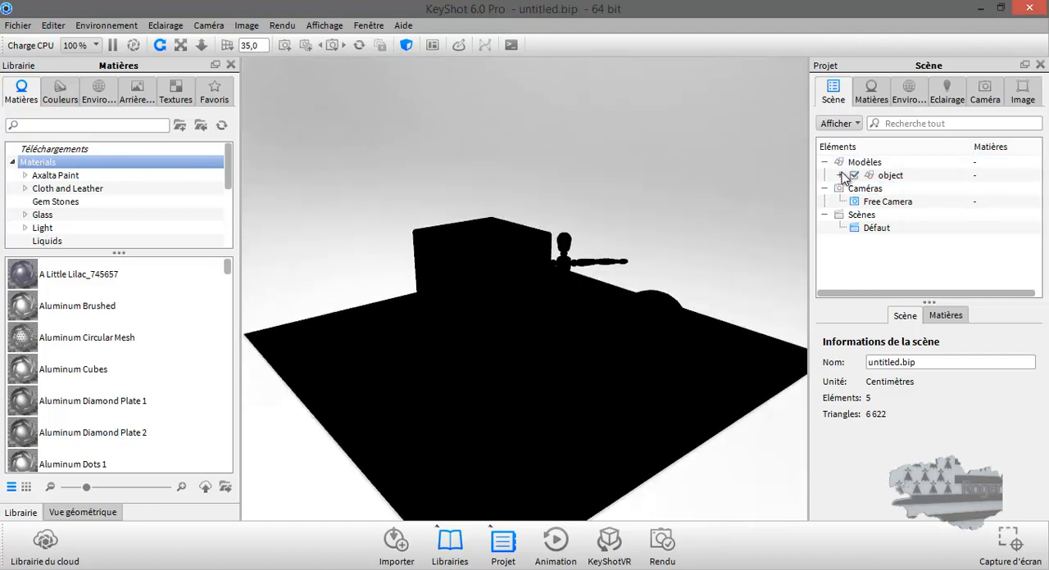
click(841, 175)
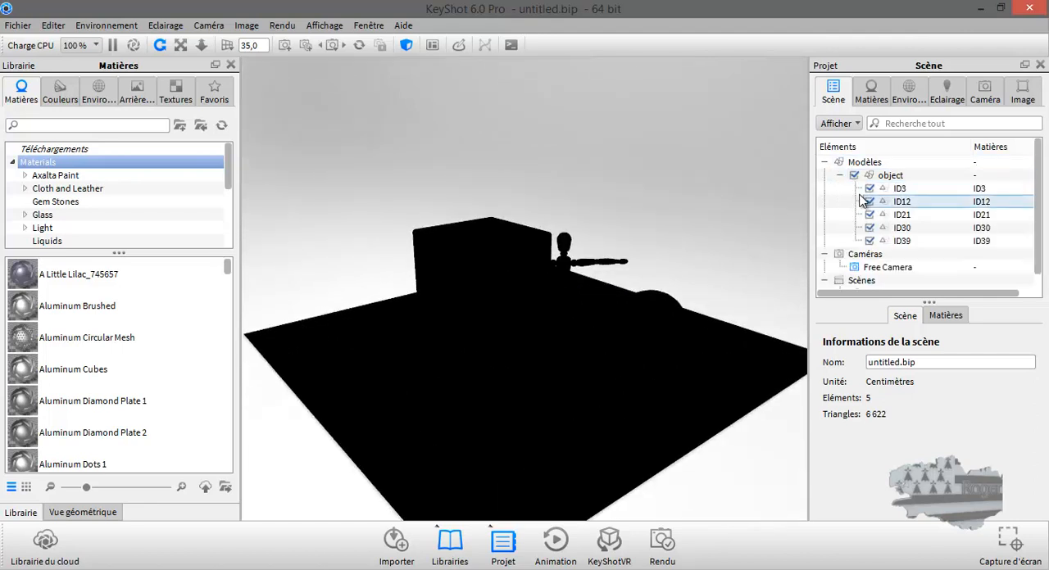
click(840, 175)
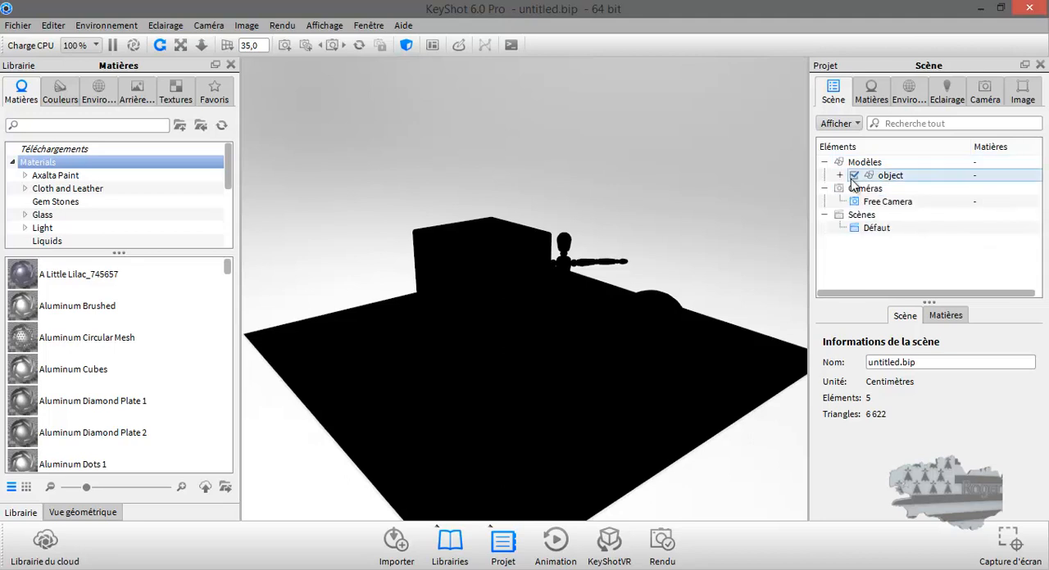
click(879, 207)
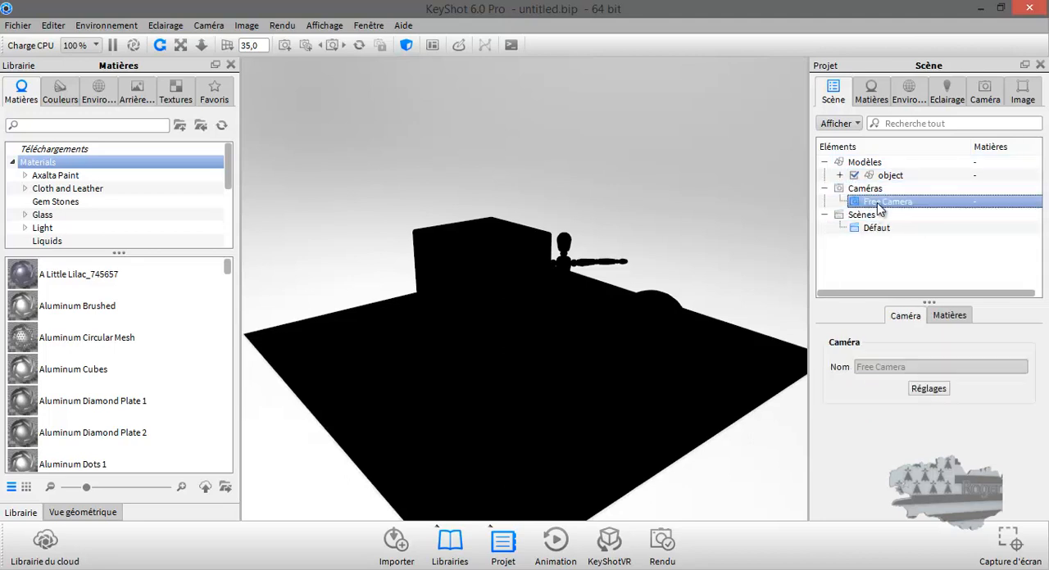
click(872, 230)
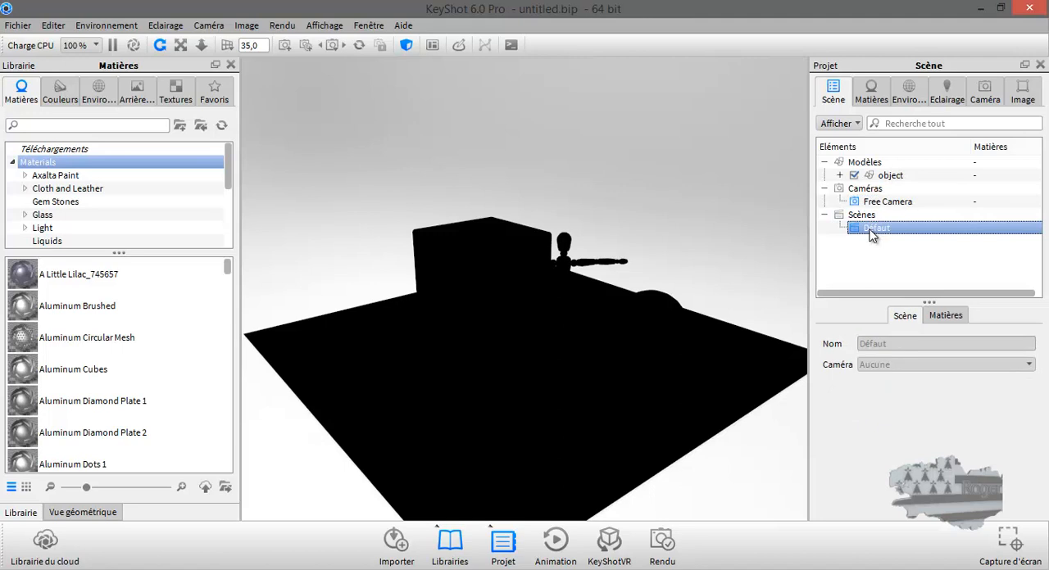
Step: Expand the imported object, select the sphere part ID3 and show the Chrome metals in the material library
click(839, 176)
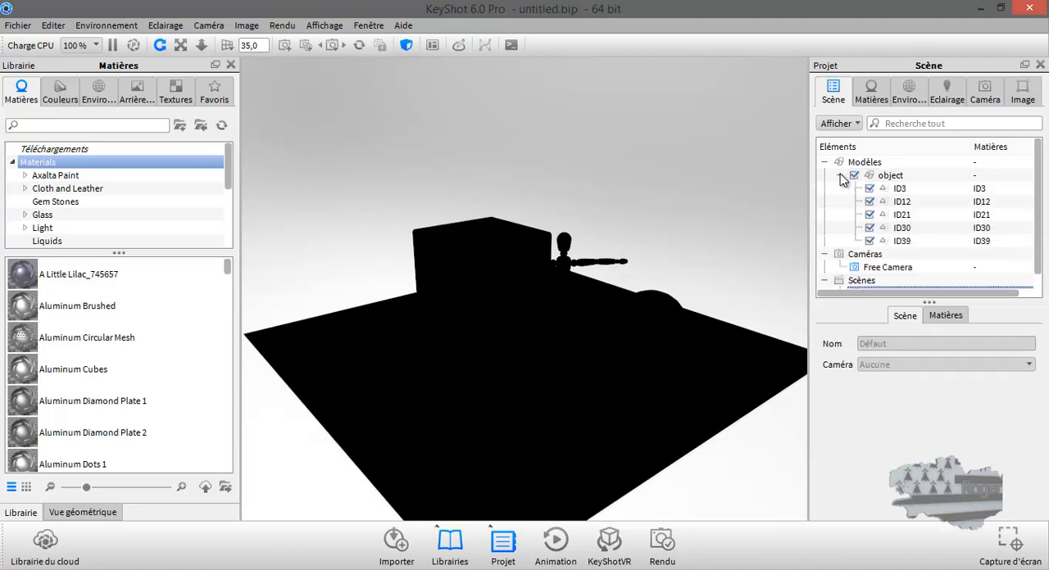
click(901, 191)
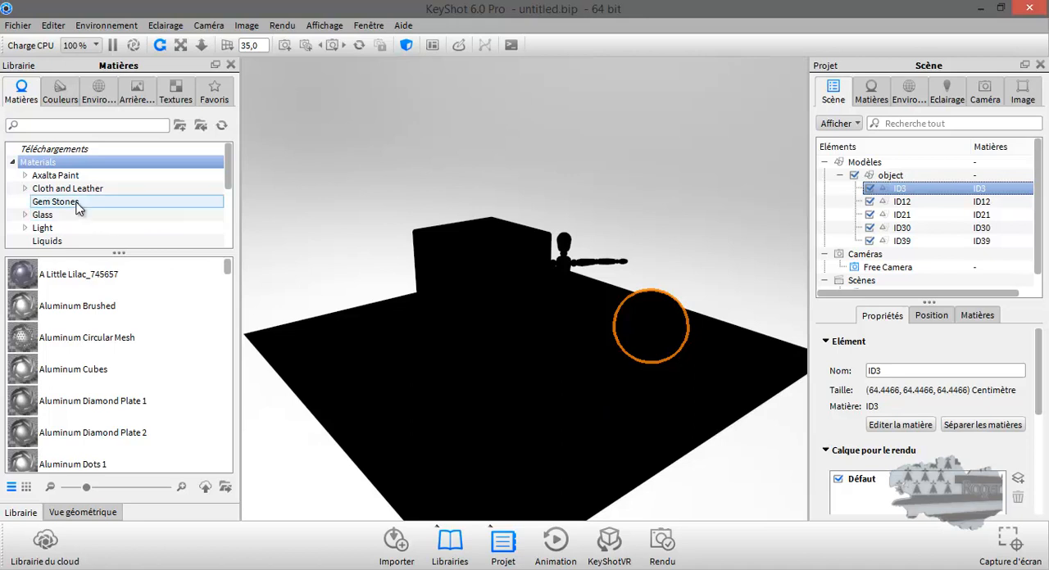
scroll(78, 208, down, 1)
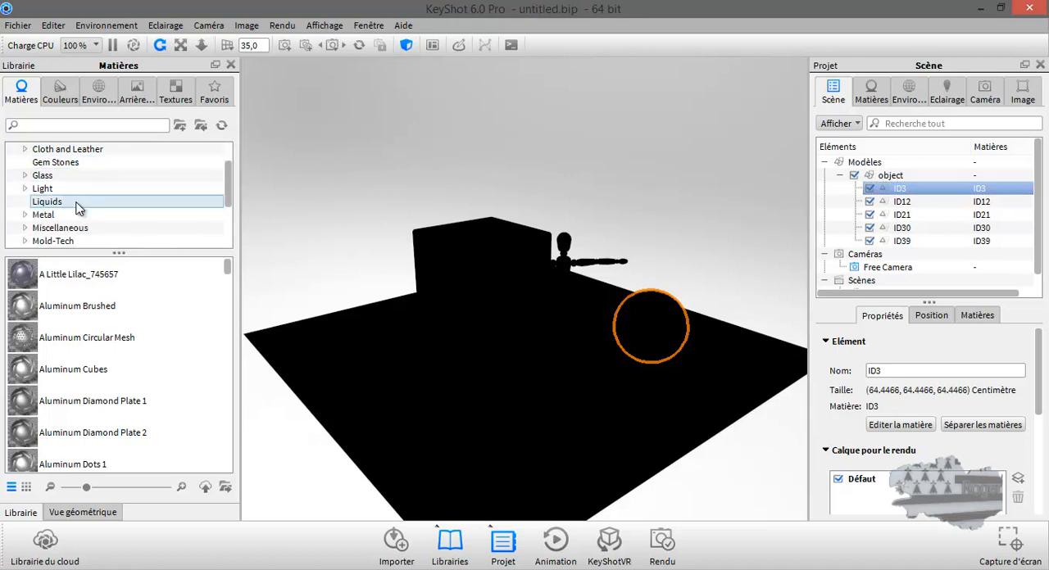
double_click(36, 216)
scroll(62, 222, down, 1)
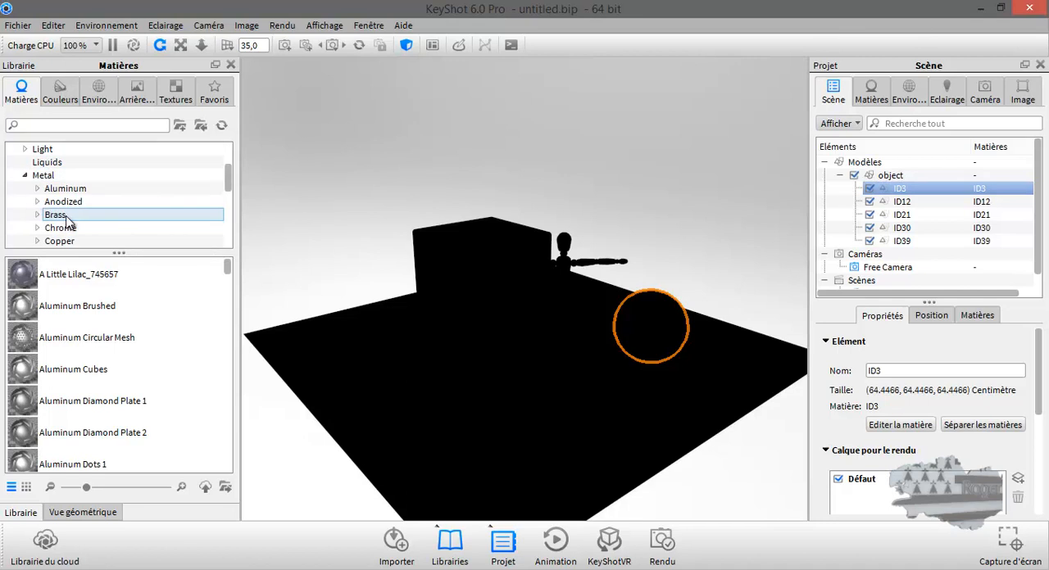
click(66, 190)
click(65, 193)
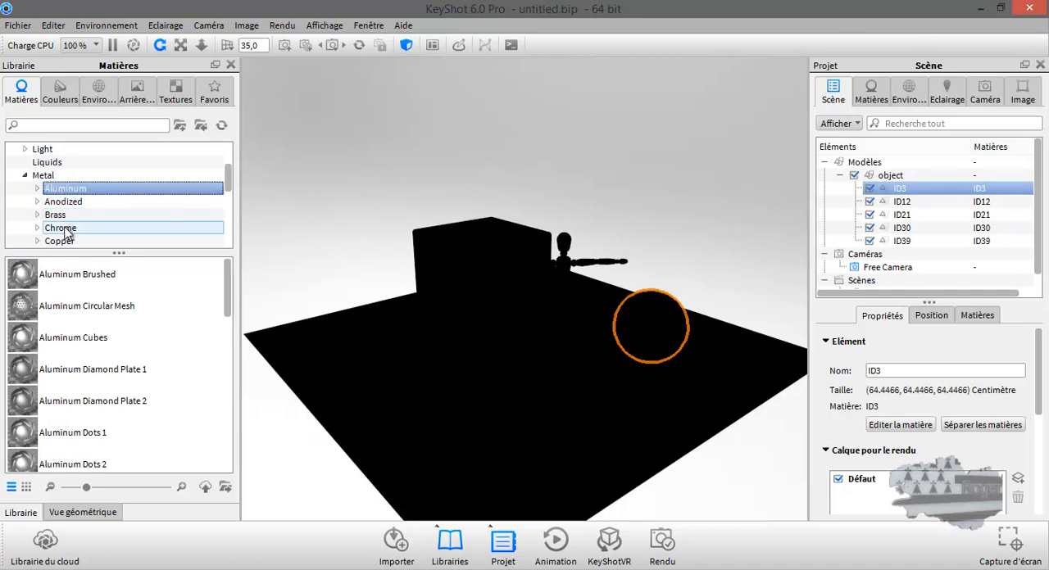
click(65, 230)
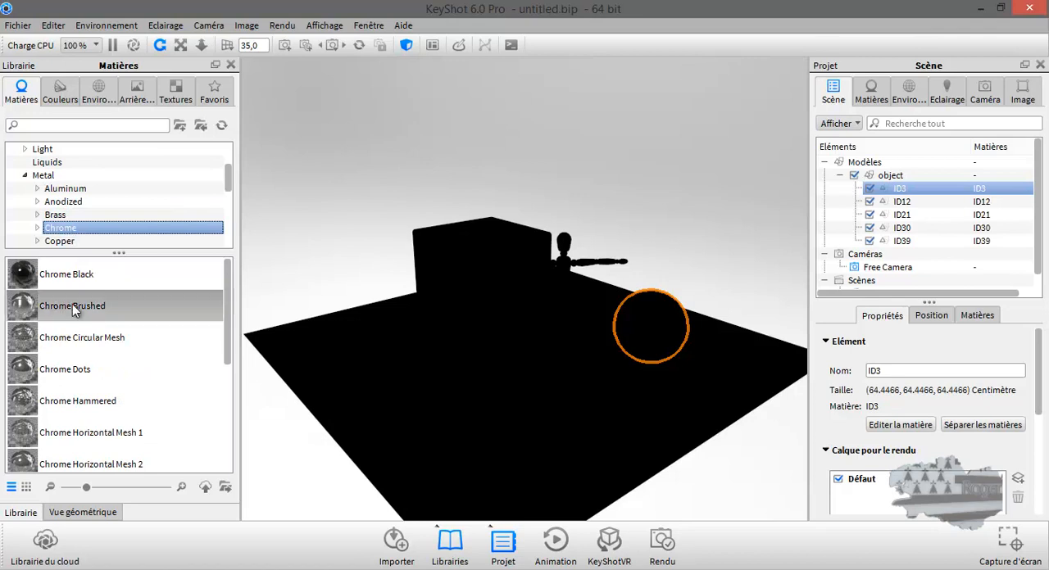
Step: Show the library materials as a thumbnail grid and enlarge the thumbnails to the maximum size
mouse_move(86, 489)
mouse_down()
mouse_move(160, 489)
mouse_move(103, 489)
mouse_up()
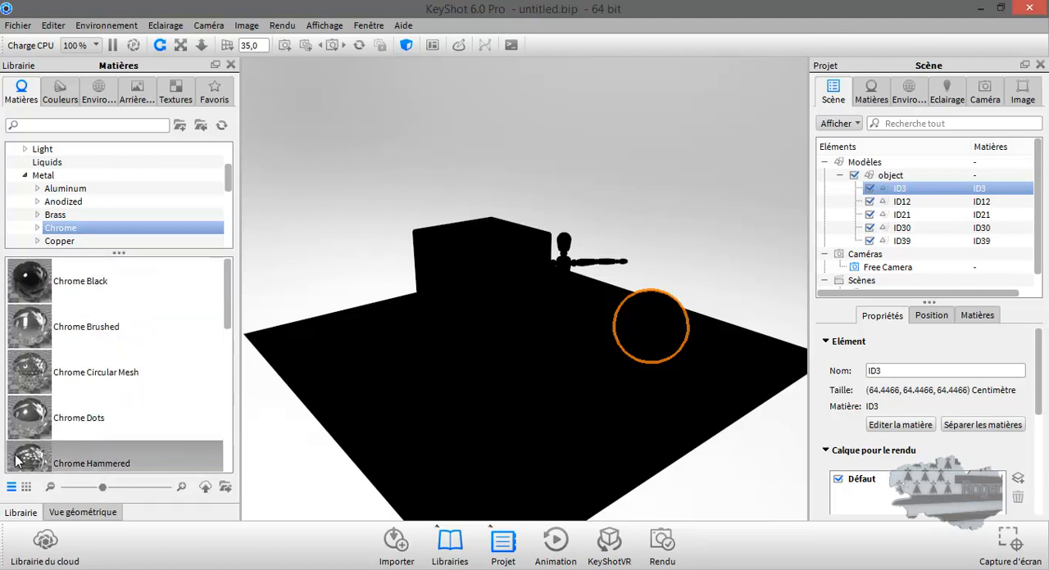
click(26, 488)
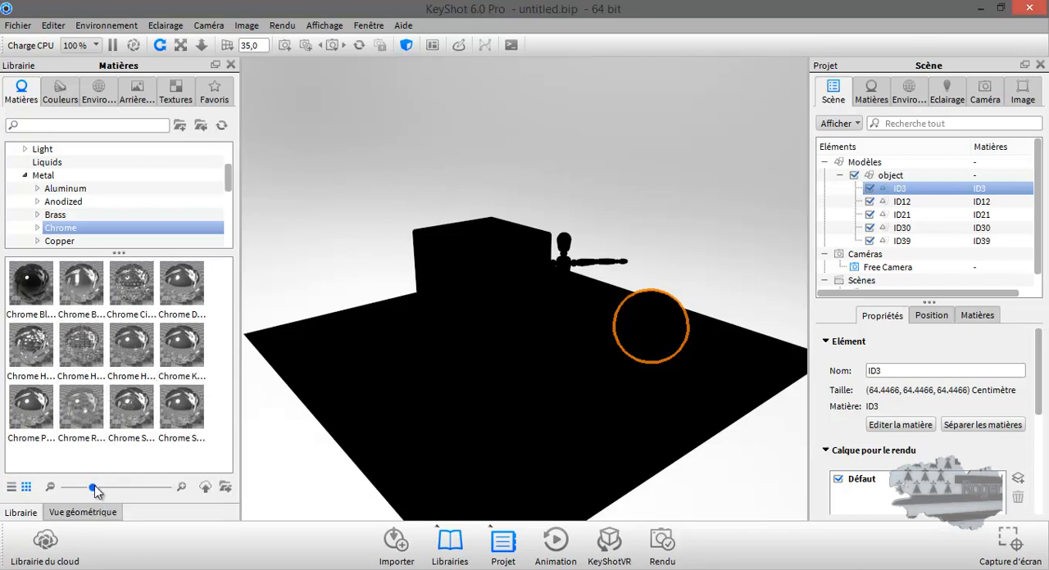
drag(93, 488, 191, 497)
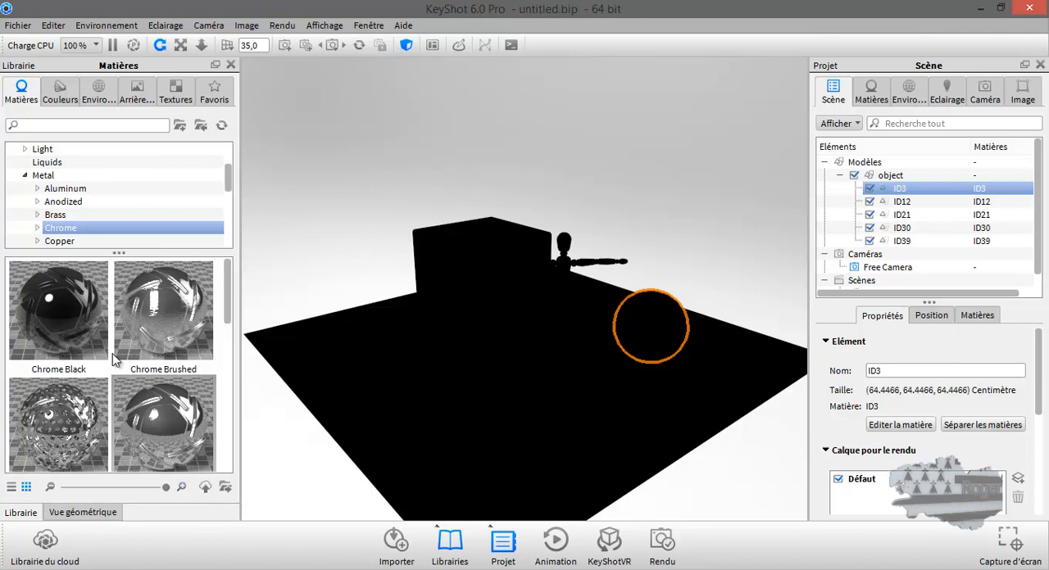
Step: Apply the Chrome Polished material to the sphere
mouse_move(151, 315)
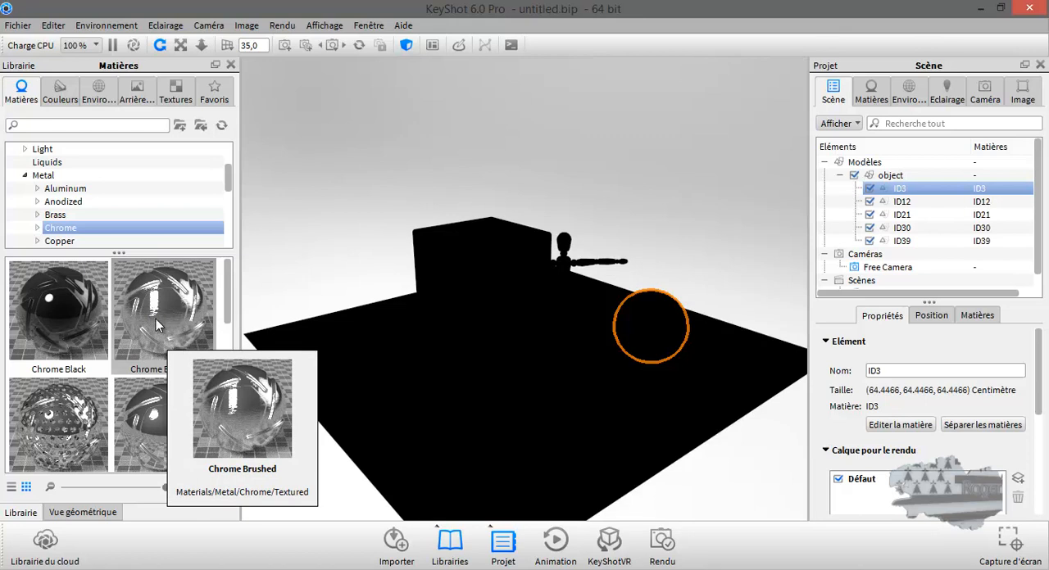
scroll(150, 325, down, 3)
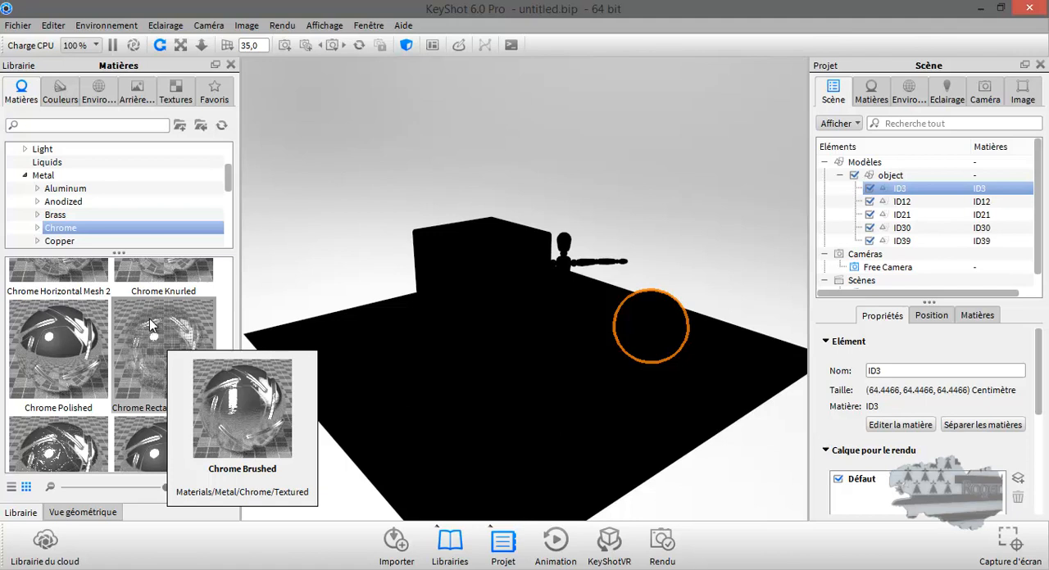
mouse_move(68, 344)
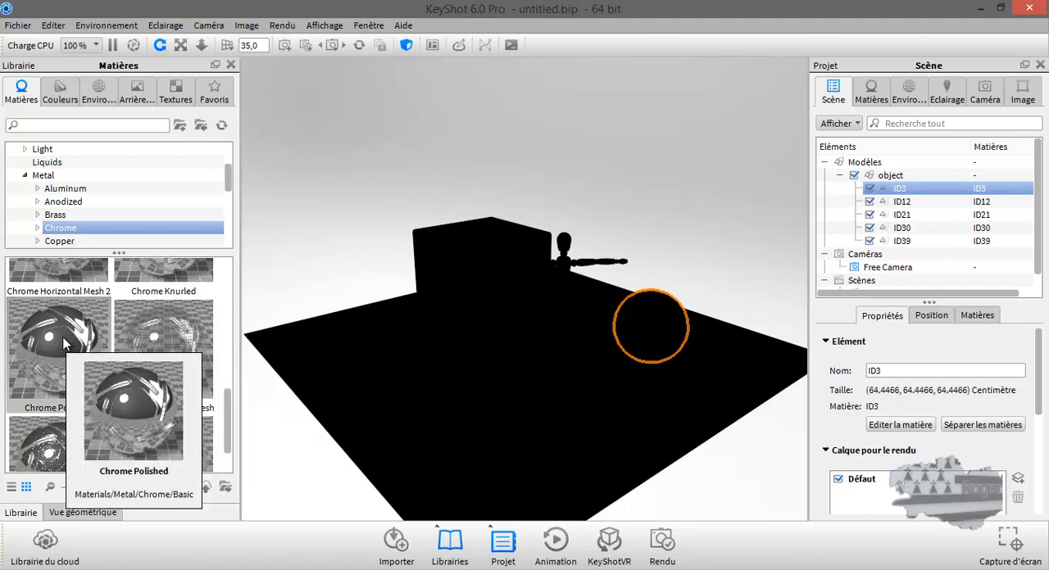
drag(68, 344, 648, 320)
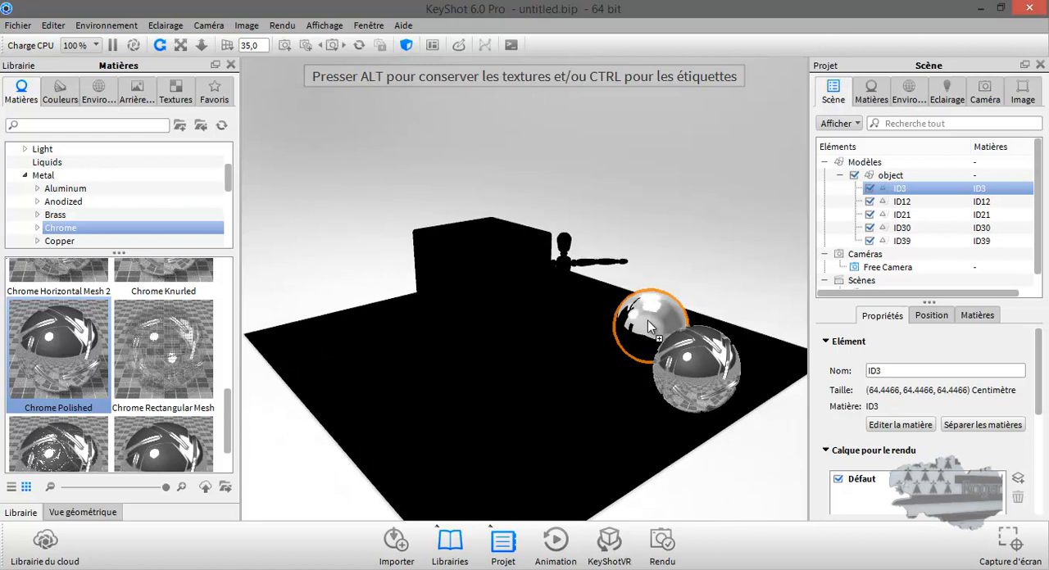
drag(648, 321, 647, 320)
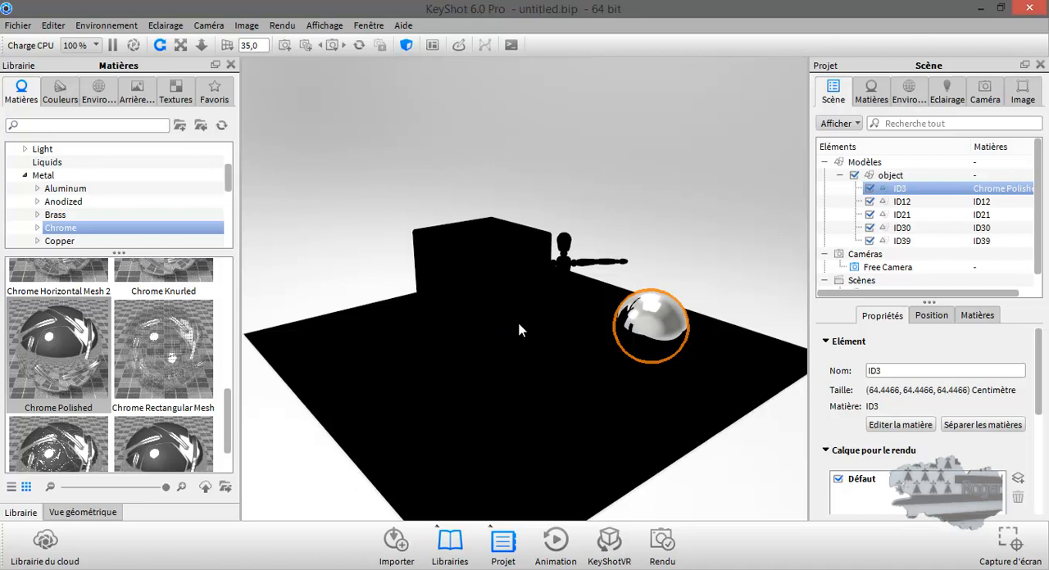
click(49, 344)
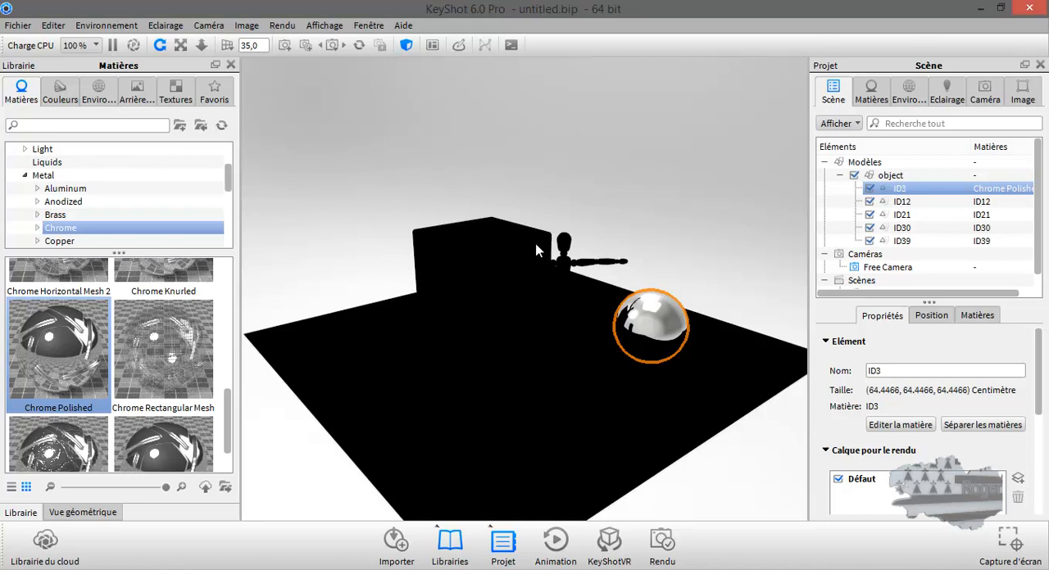
Step: Select the mannequin and assign it the Glass Dense White material from the Glass category
click(566, 269)
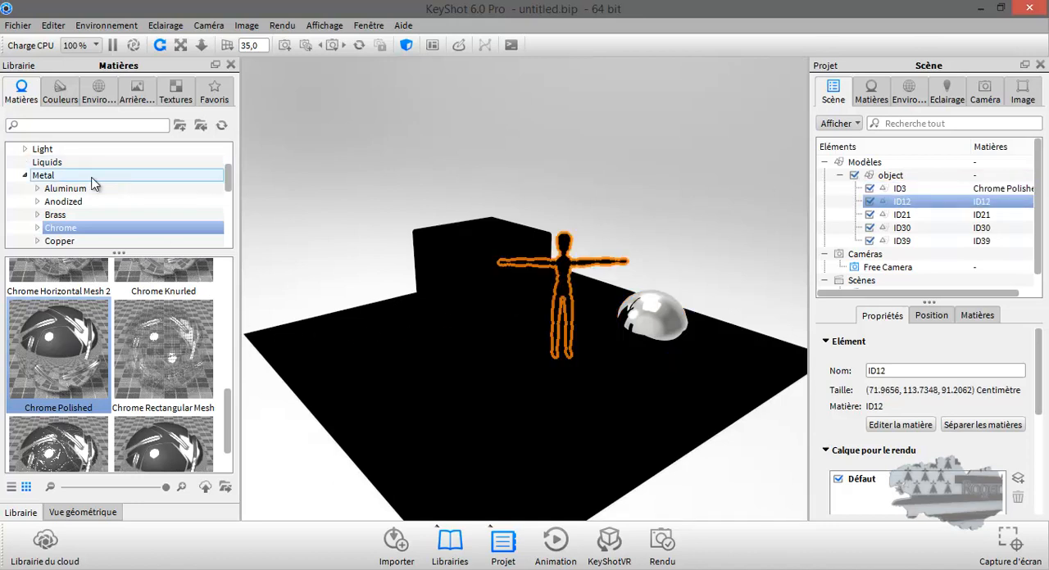
double_click(61, 176)
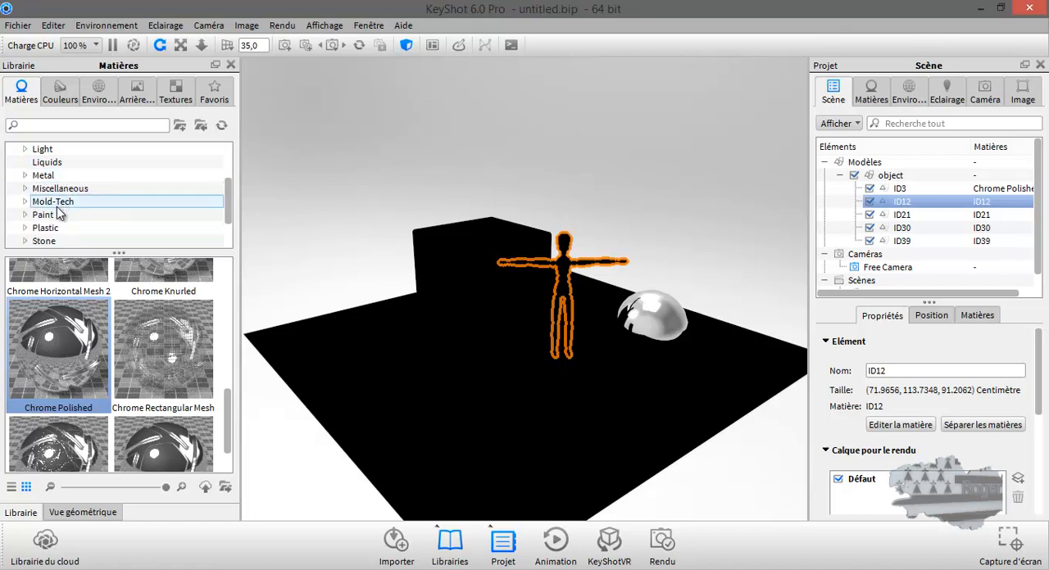
scroll(59, 213, up, 2)
double_click(62, 214)
click(54, 216)
scroll(97, 328, down, 2)
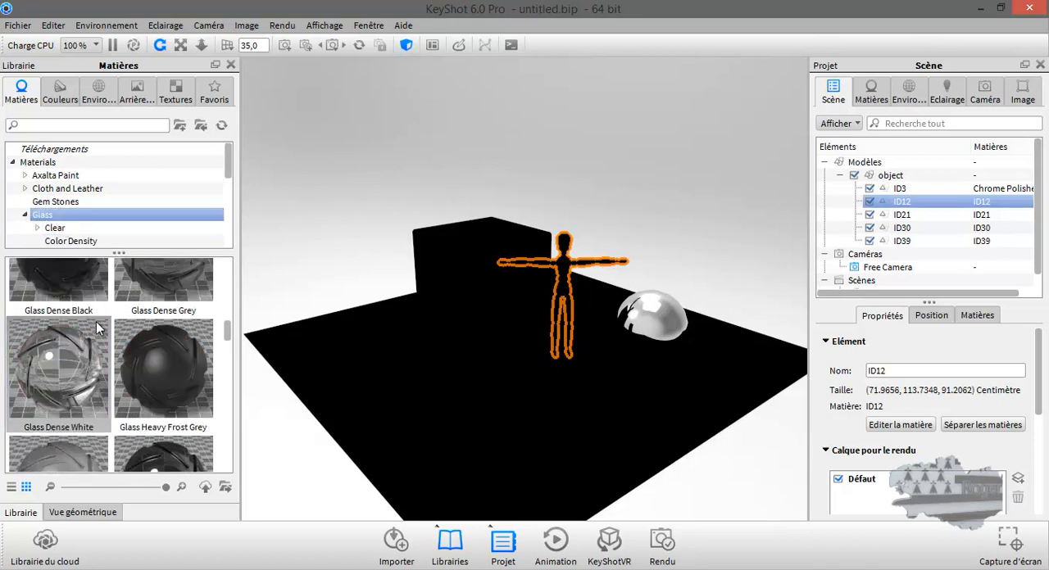
scroll(97, 327, up, 2)
scroll(97, 327, down, 2)
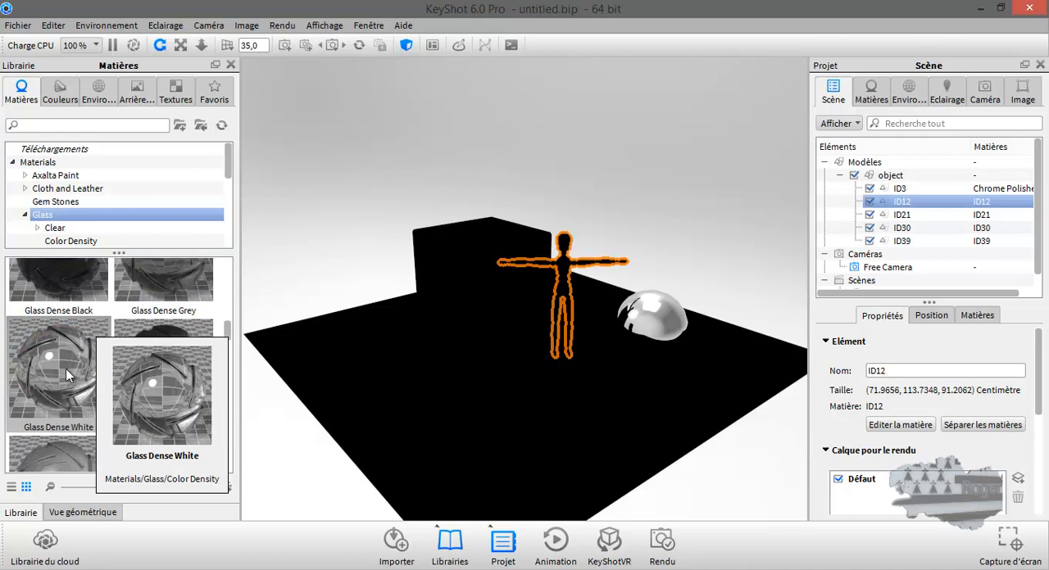
drag(61, 362, 904, 206)
drag(904, 205, 904, 211)
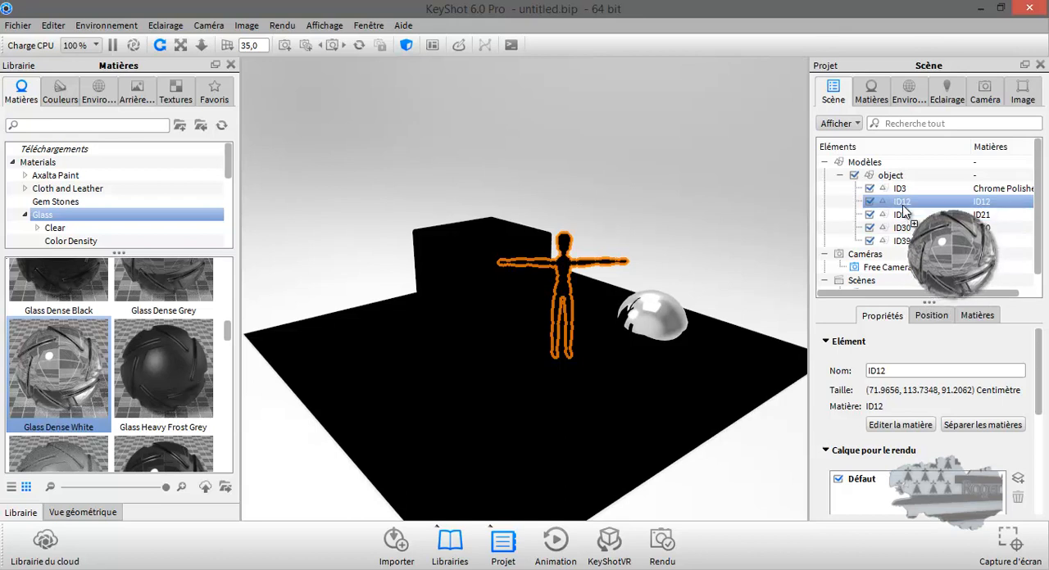
mouse_move(904, 211)
mouse_down()
mouse_move(907, 242)
mouse_move(889, 205)
mouse_move(907, 206)
mouse_up()
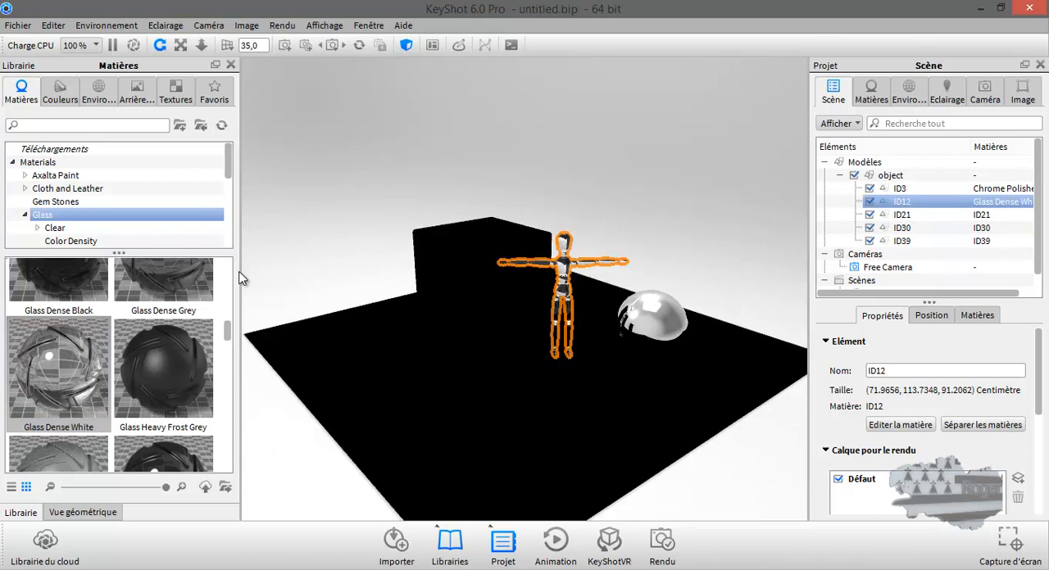
Step: Apply the Paint Metallic Saphire Blue material from the Paint category to the cube
scroll(68, 209, down, 1)
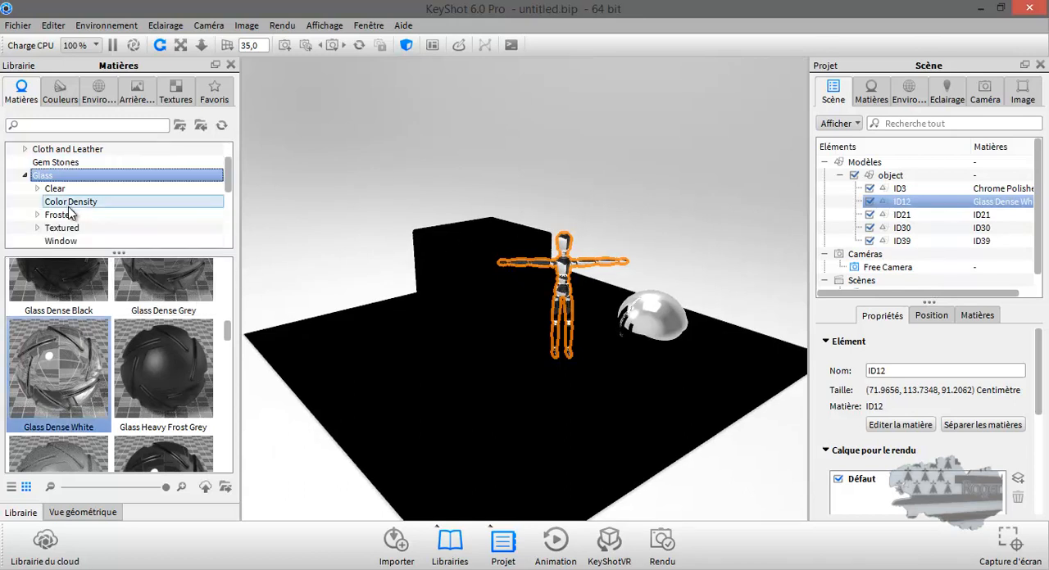
scroll(68, 231, down, 1)
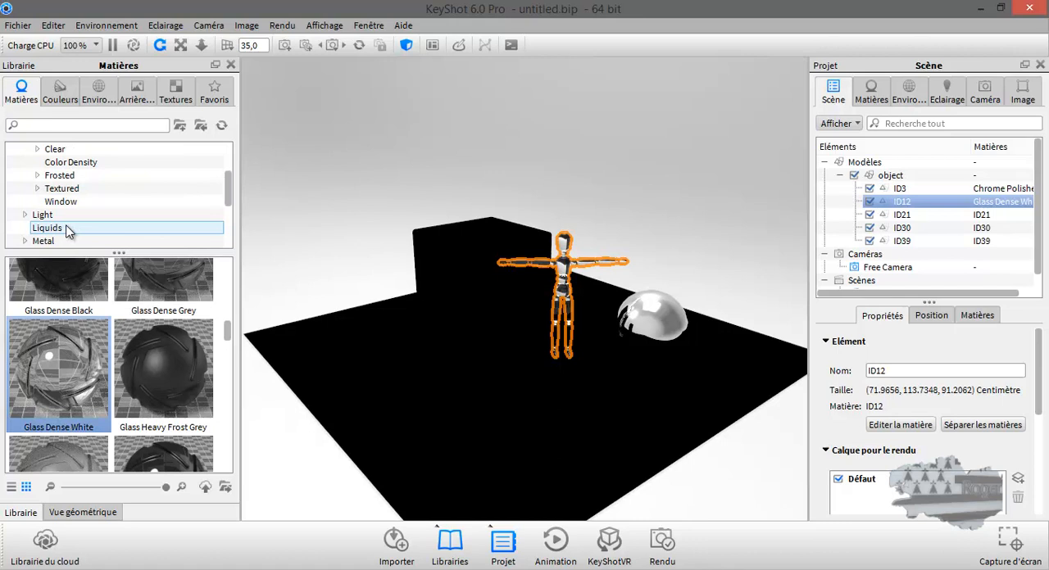
scroll(68, 231, down, 1)
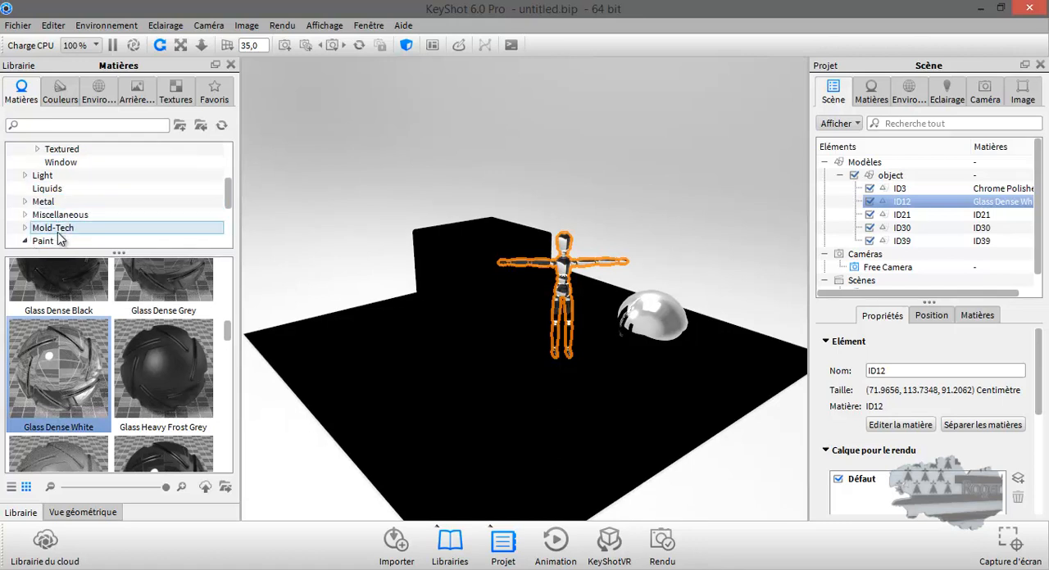
double_click(53, 240)
click(49, 201)
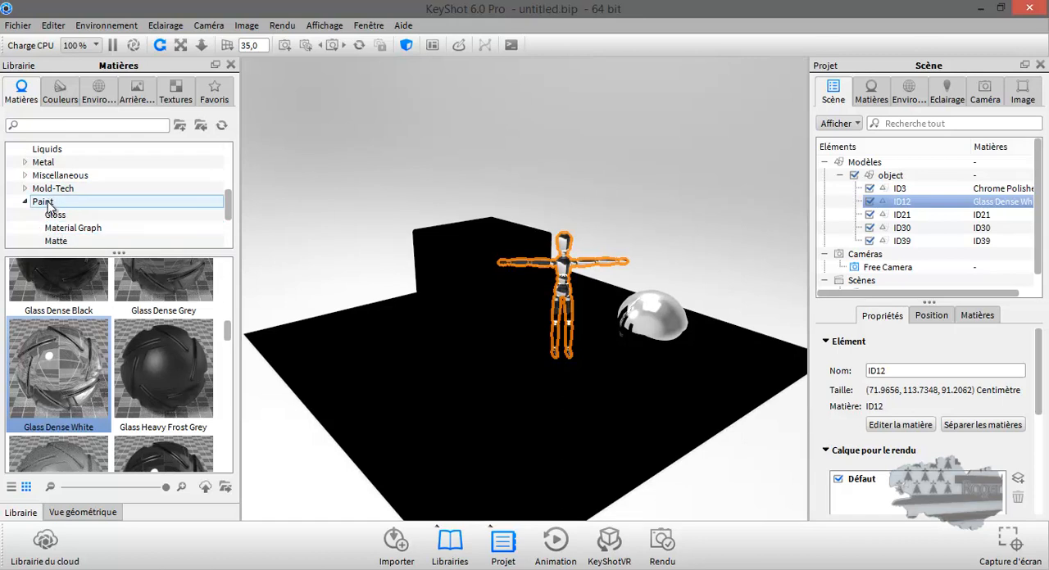
scroll(115, 399, up, 5)
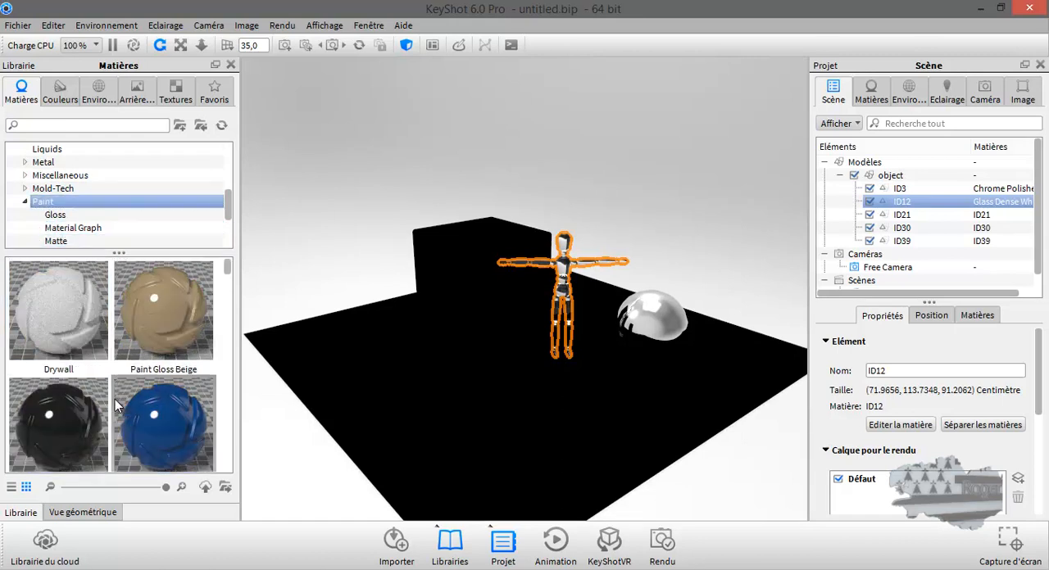
scroll(115, 399, down, 10)
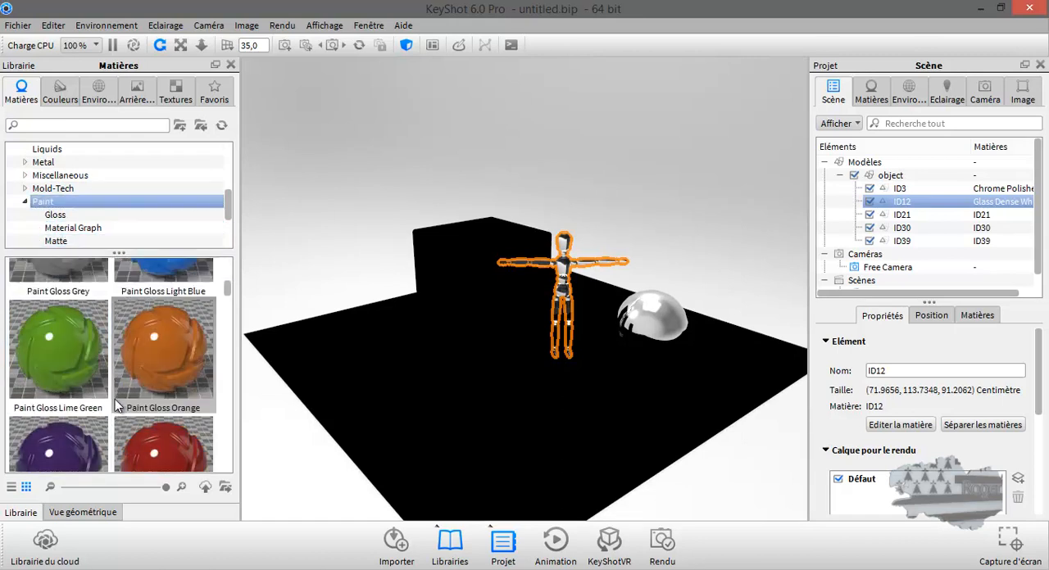
scroll(115, 399, down, 3)
scroll(115, 399, up, 3)
scroll(114, 402, down, 7)
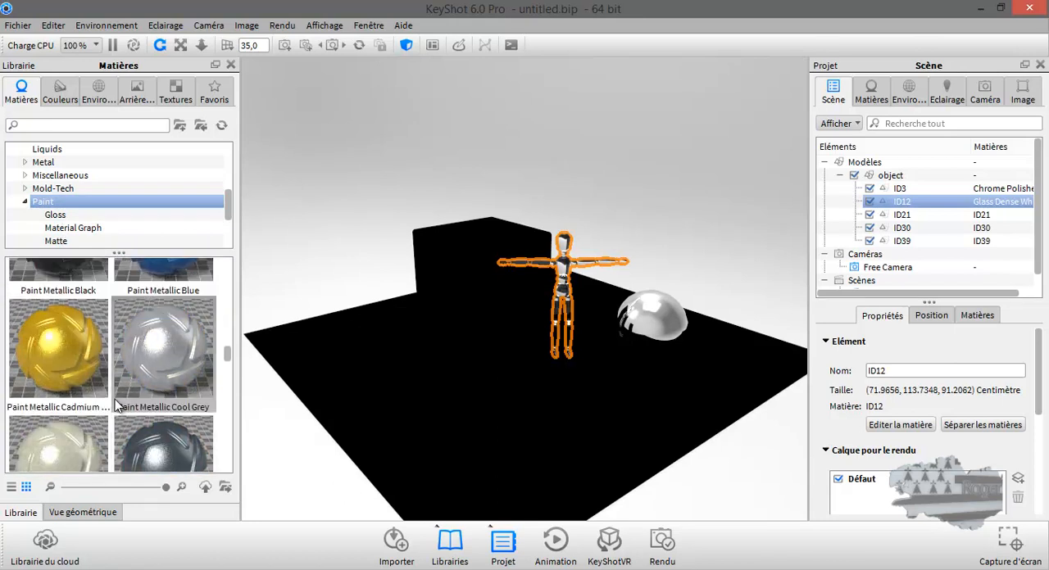
scroll(115, 399, down, 8)
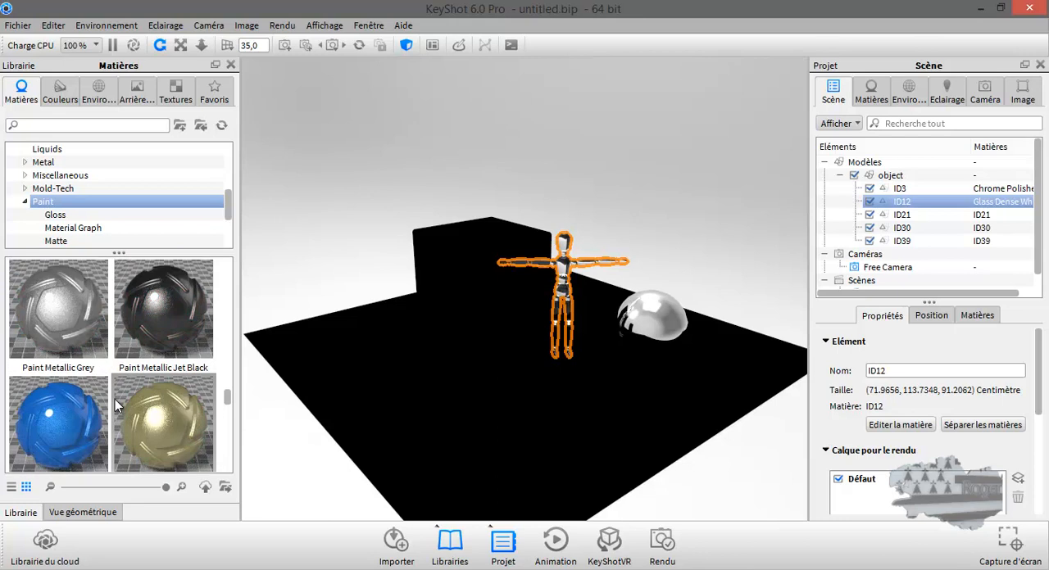
scroll(115, 399, down, 2)
scroll(115, 399, up, 2)
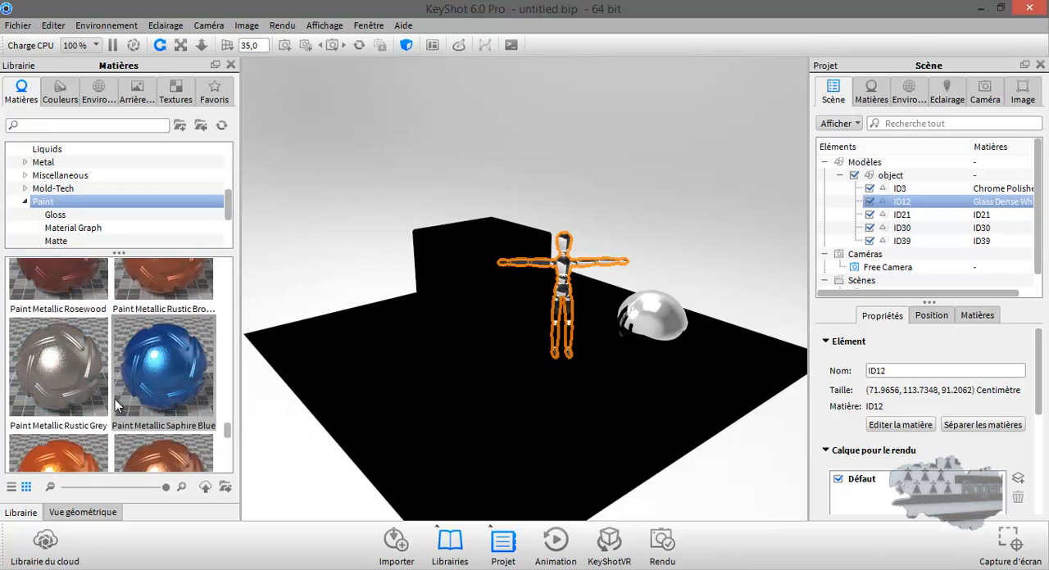
drag(164, 369, 473, 252)
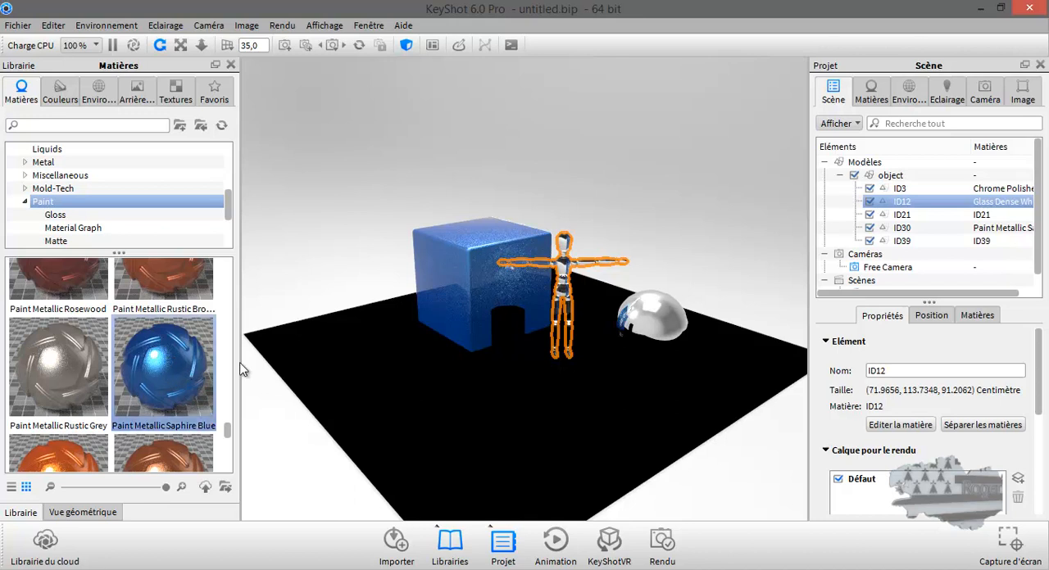
click(150, 343)
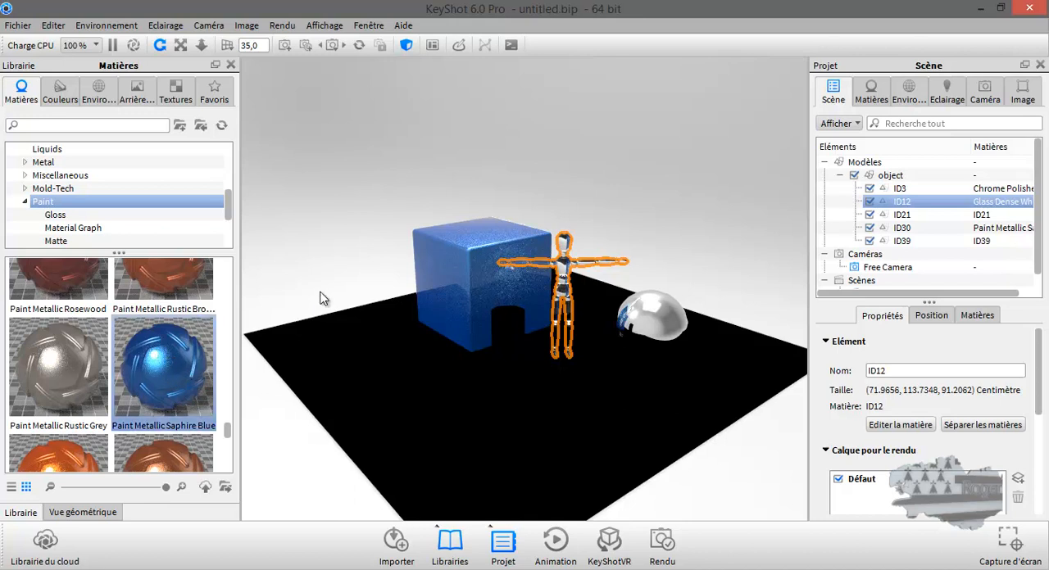
Step: Select the cylinder and assign it the lime Clear Shiny Plastic material from the Plastic category
click(506, 345)
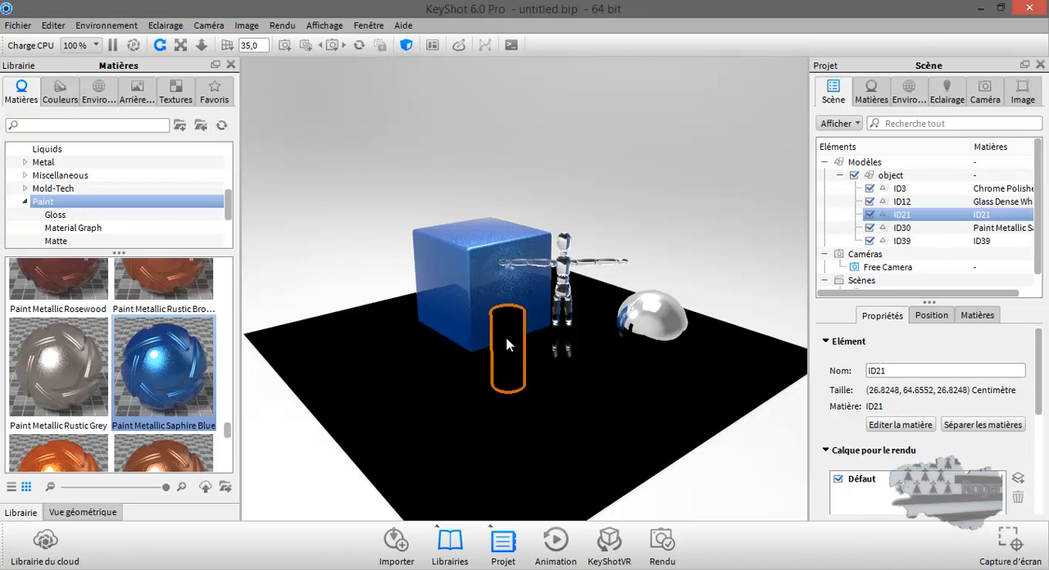
mouse_move(154, 296)
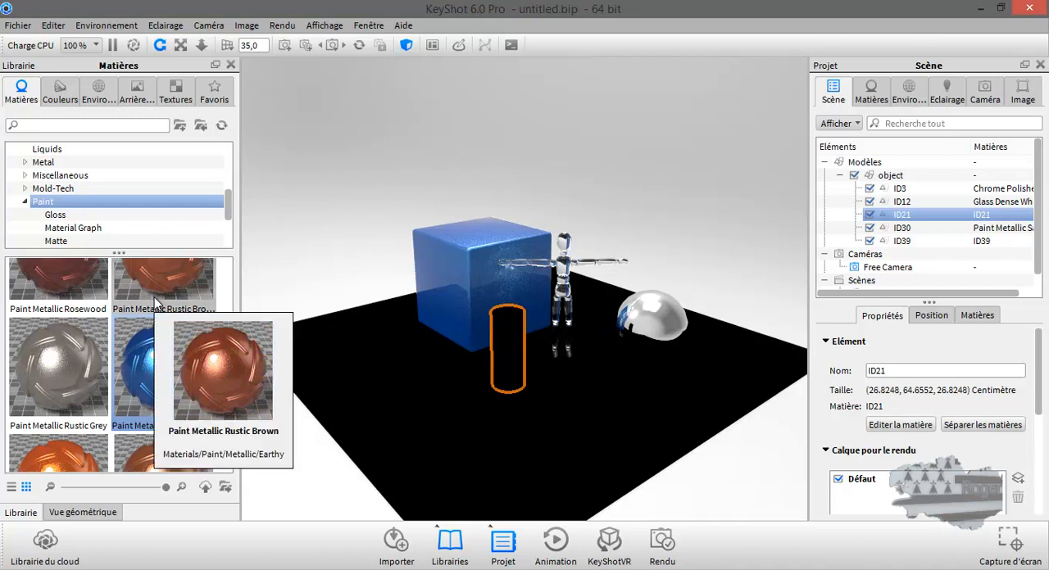
click(27, 203)
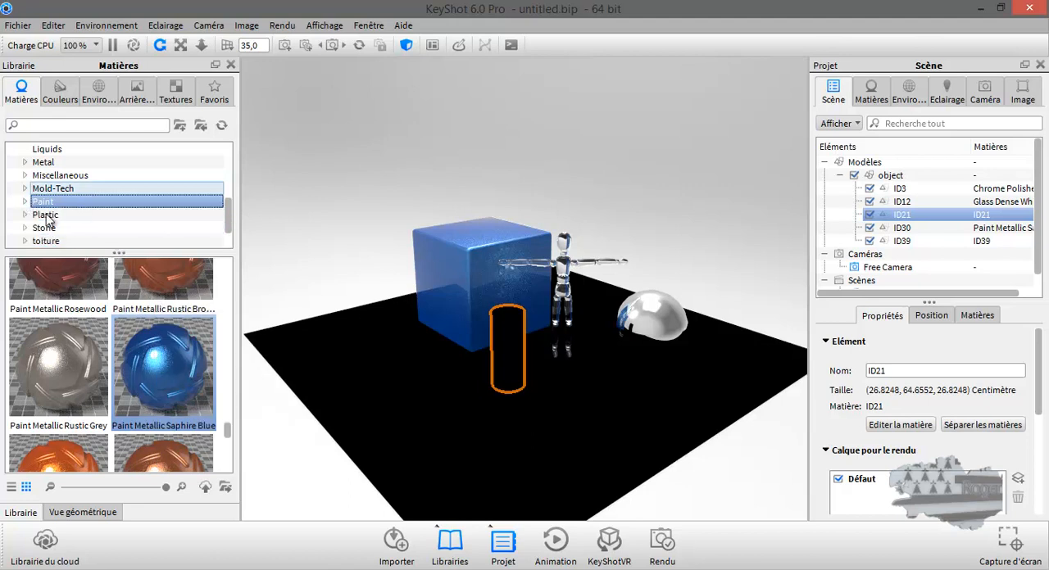
click(26, 215)
click(49, 215)
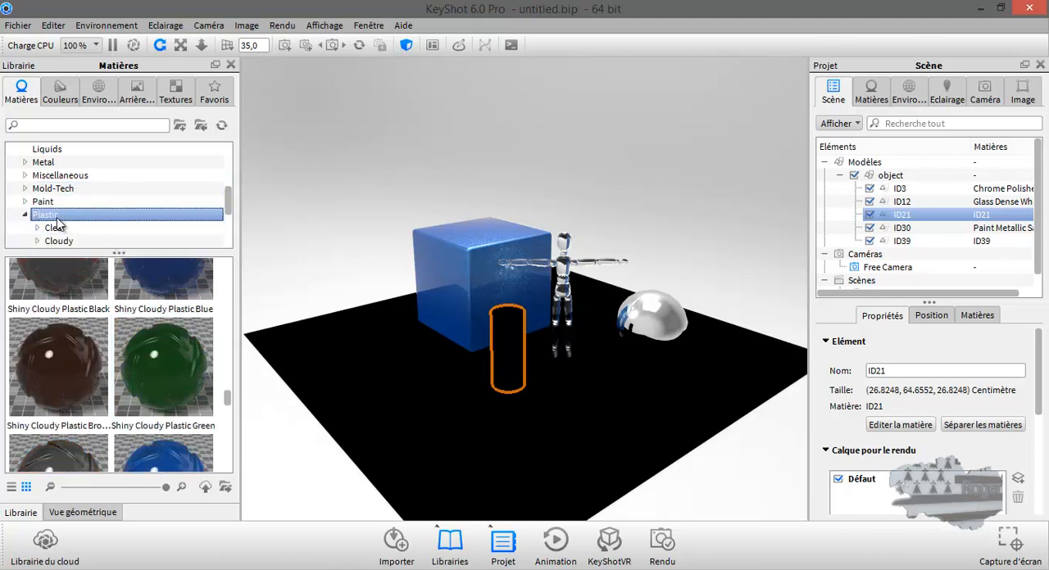
scroll(134, 355, down, 5)
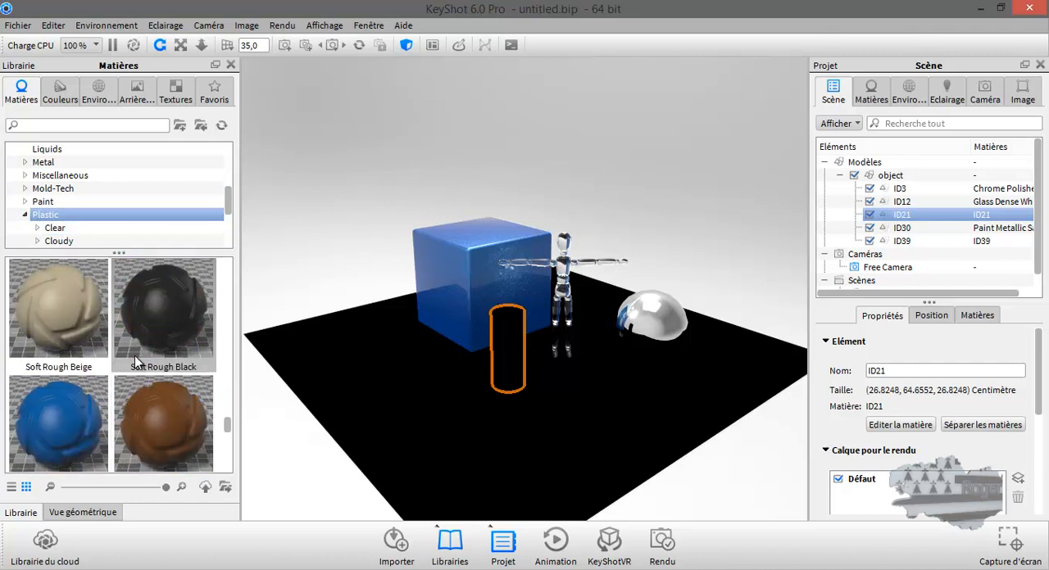
scroll(134, 356, down, 3)
scroll(135, 356, up, 8)
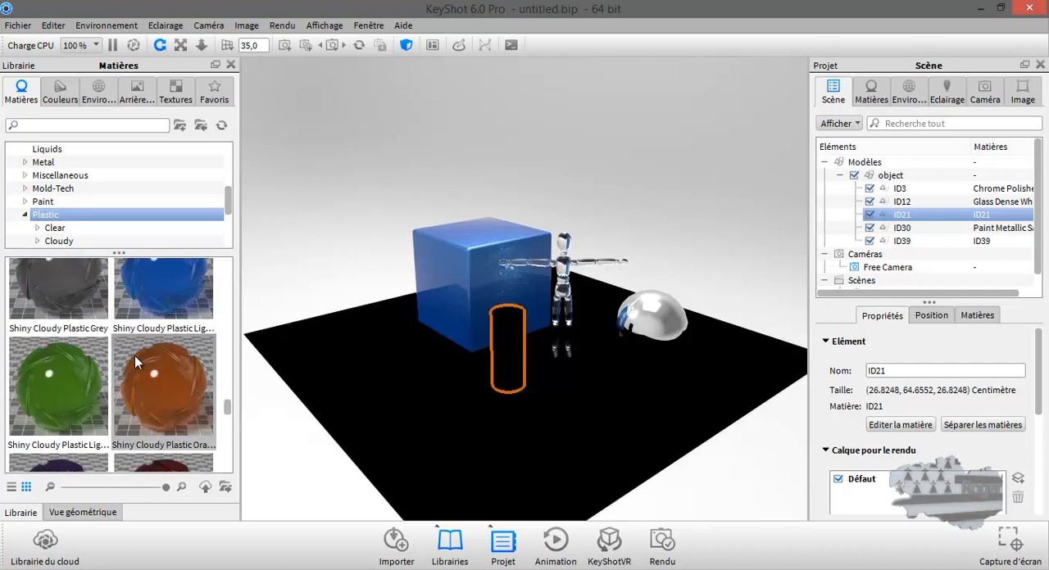
scroll(134, 355, up, 4)
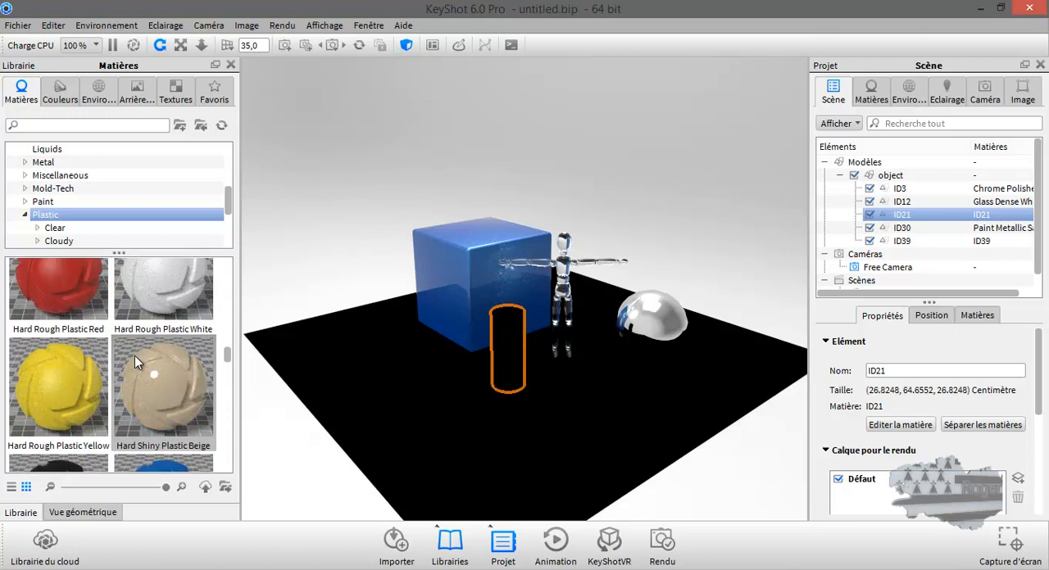
scroll(135, 357, up, 5)
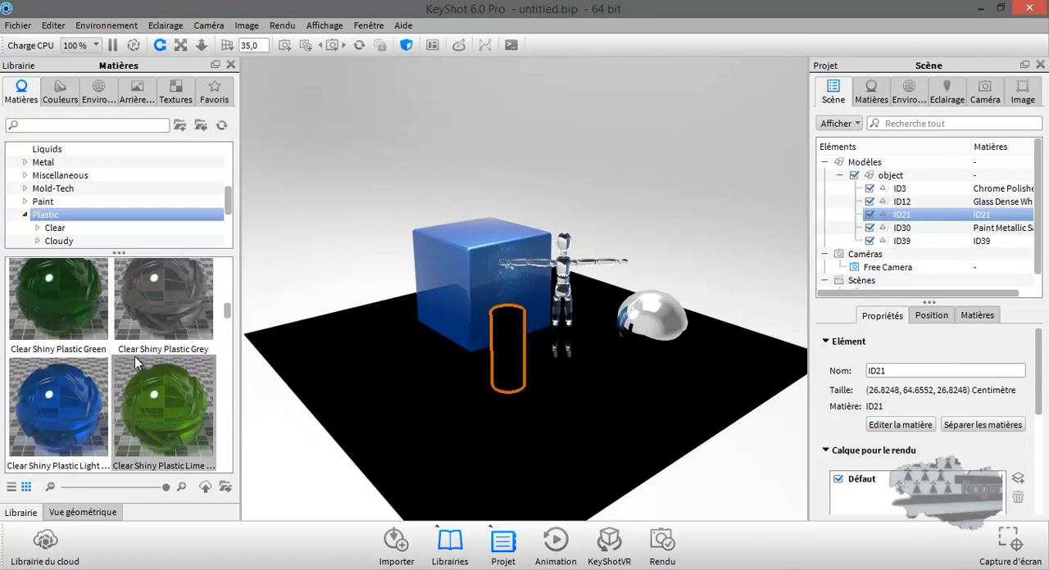
scroll(135, 356, down, 2)
drag(169, 407, 503, 342)
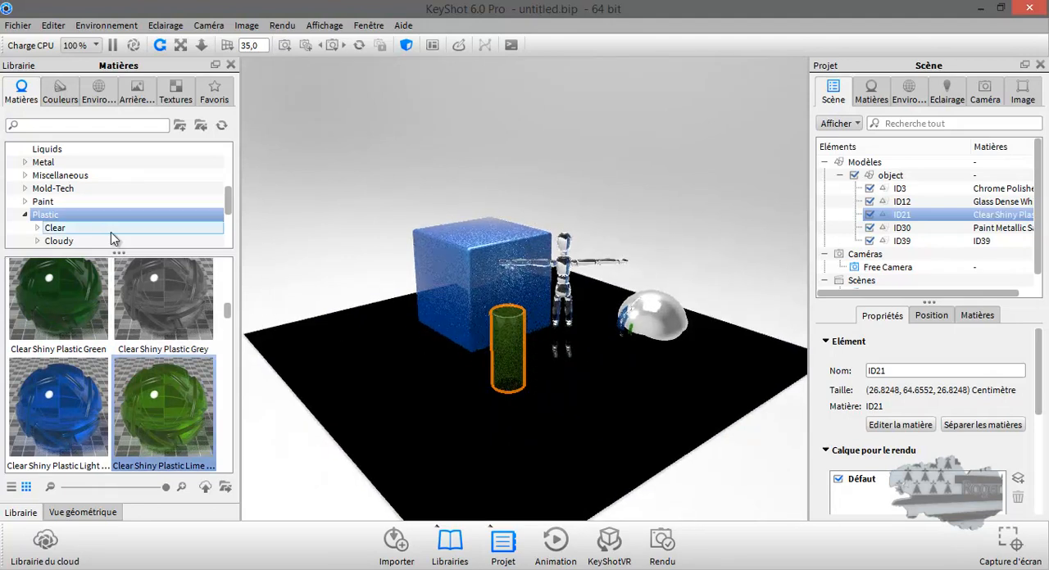
Step: Apply the Hard Rough Plastic Grey material from the Plastic category to the floor plane
scroll(119, 327, down, 5)
scroll(119, 324, down, 2)
scroll(119, 325, up, 2)
scroll(120, 324, down, 2)
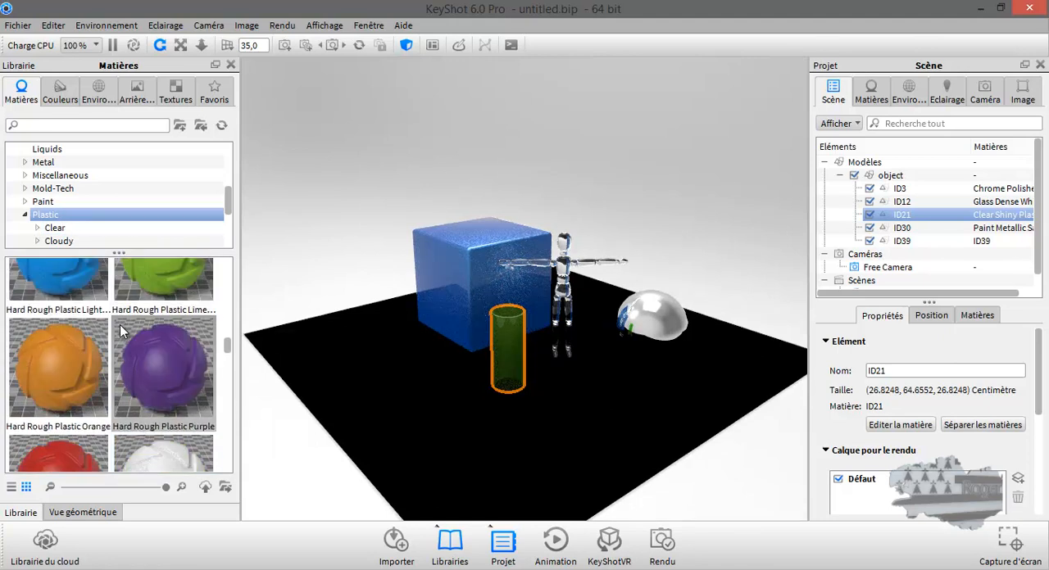
scroll(119, 329, up, 2)
drag(155, 336, 362, 363)
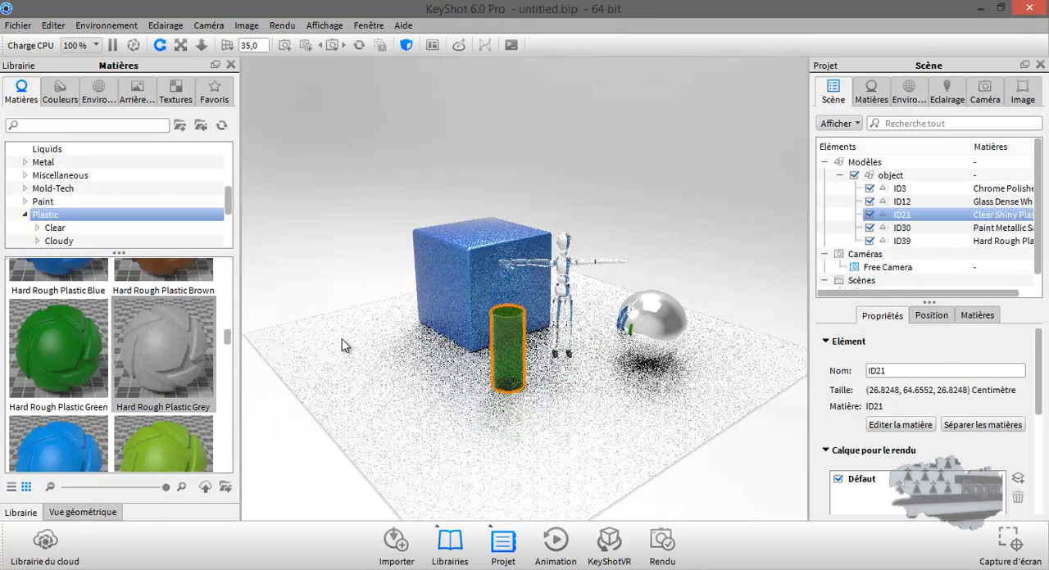
Step: Collapse the Plastic and Glass categories and show the materials of the ardoise folder in the toiture category
click(25, 215)
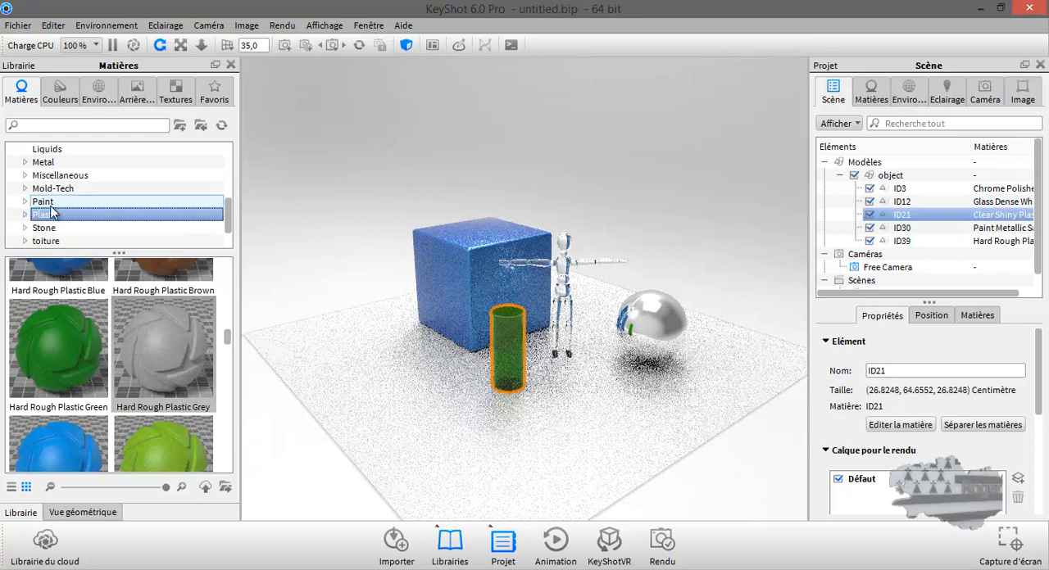
scroll(82, 188, up, 2)
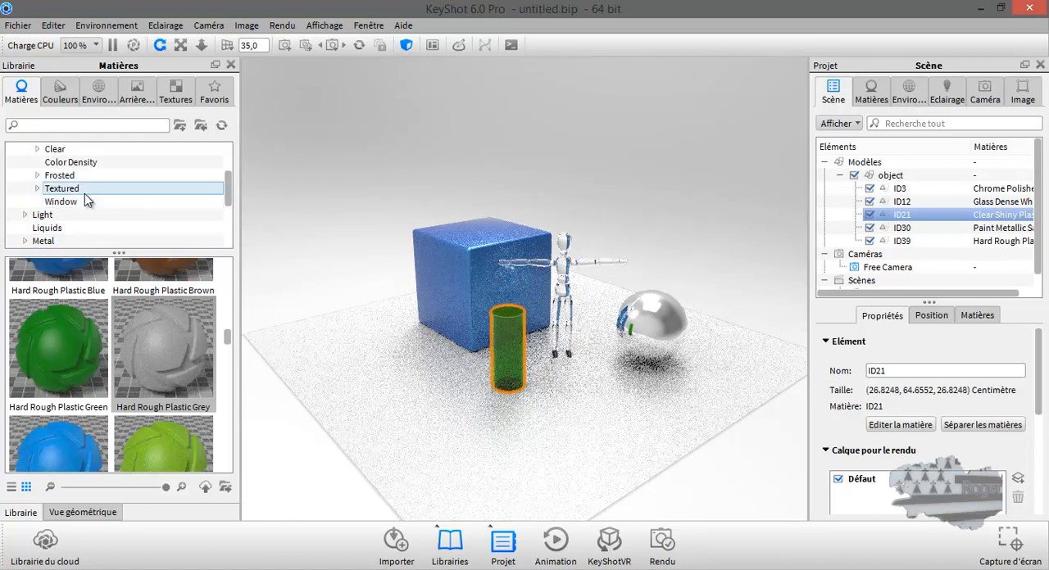
scroll(87, 201, up, 2)
click(25, 215)
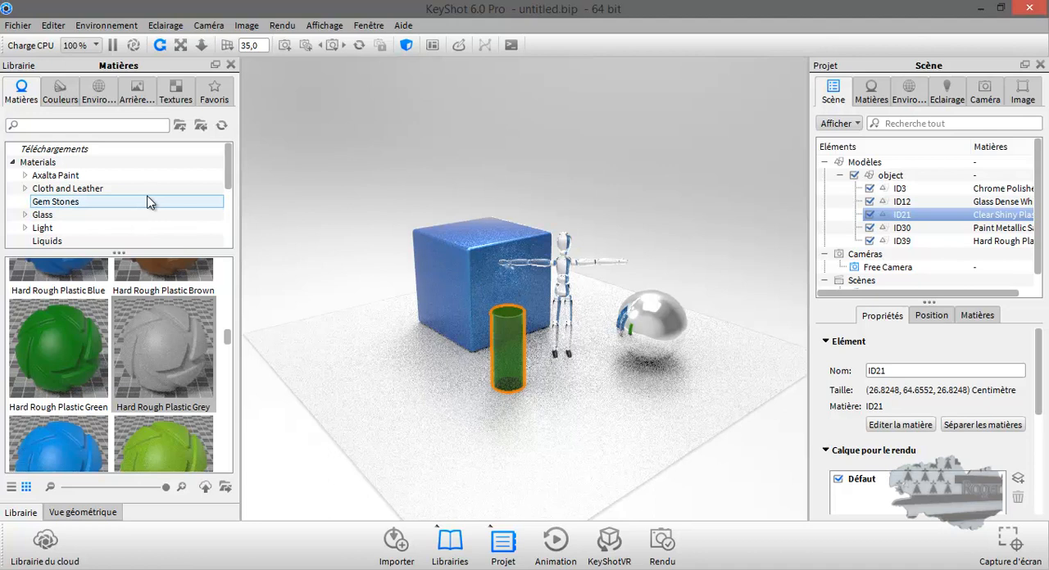
scroll(149, 203, down, 1)
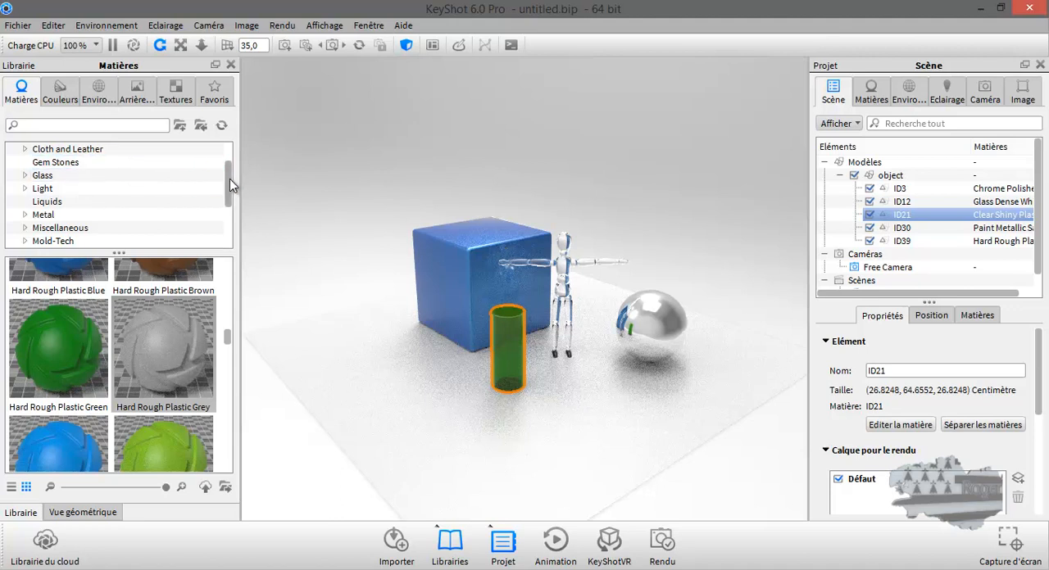
drag(229, 185, 230, 206)
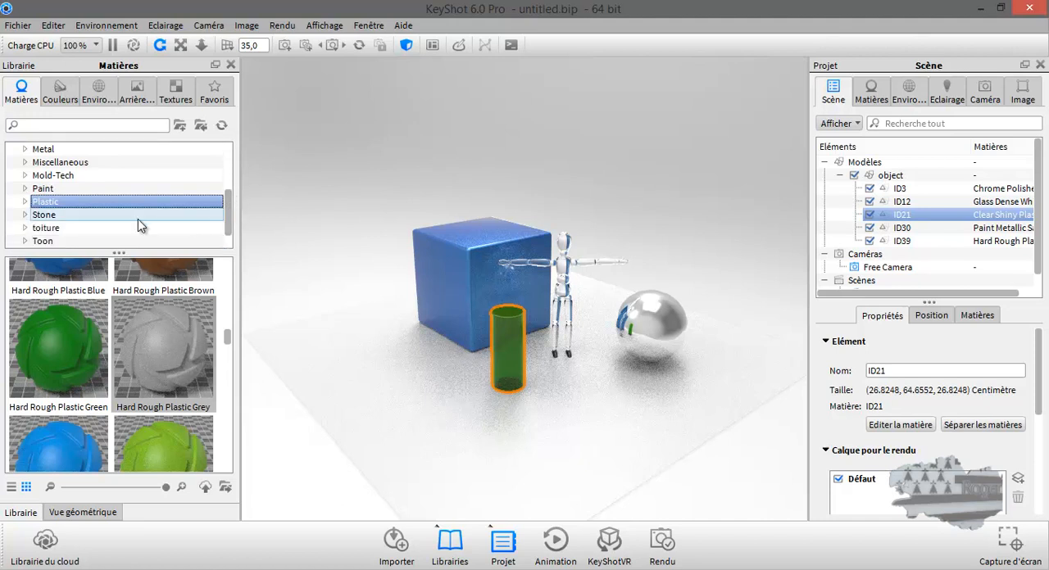
click(26, 228)
click(61, 241)
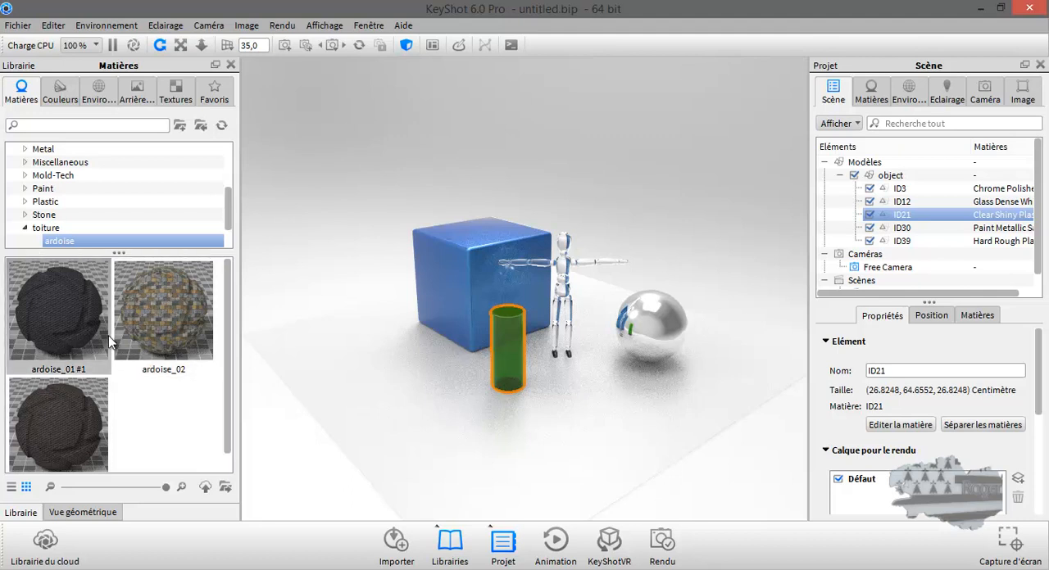
Step: Add a Cube geometry to the scene
click(54, 25)
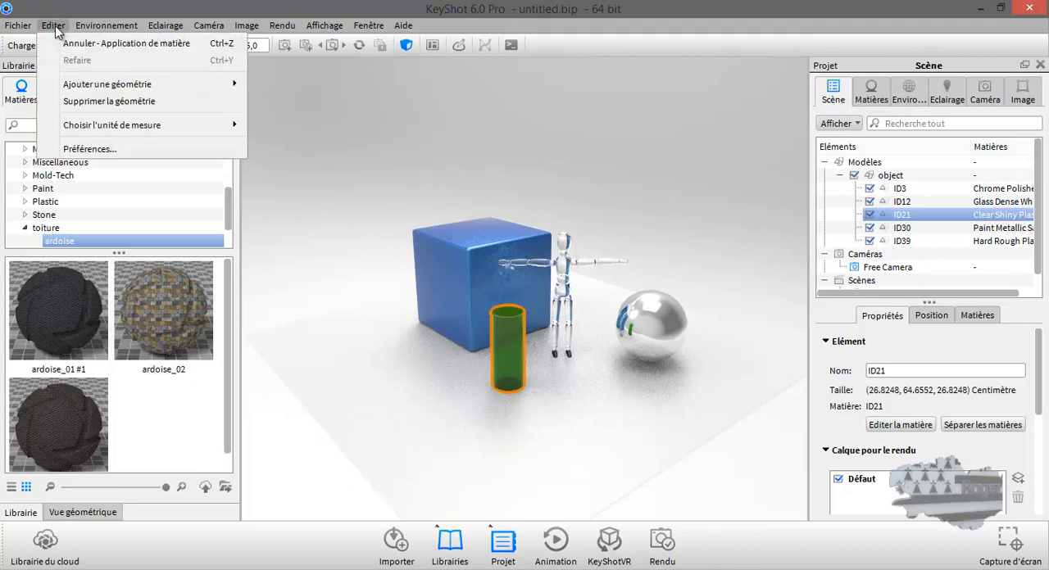
mouse_move(90, 92)
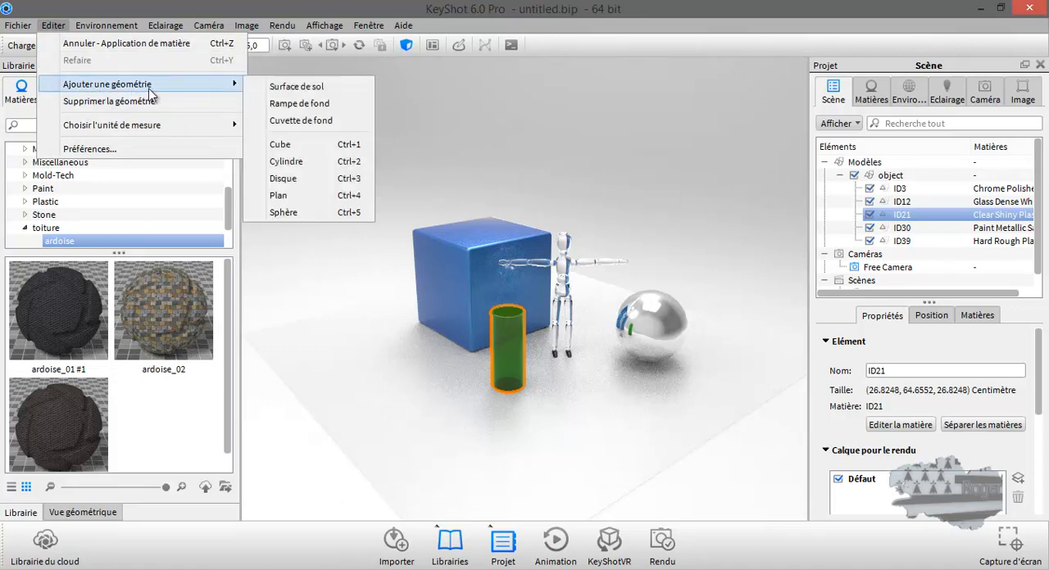
click(283, 151)
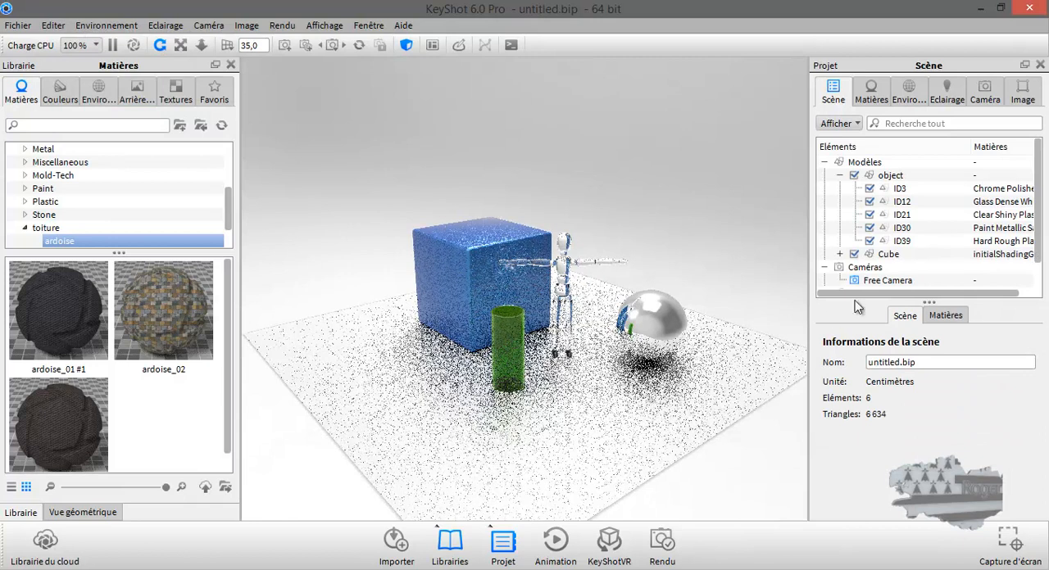
Step: Select pCube1 inside the added Cube and scale it uniformly to about 228.86 with the move tool
click(839, 254)
click(906, 268)
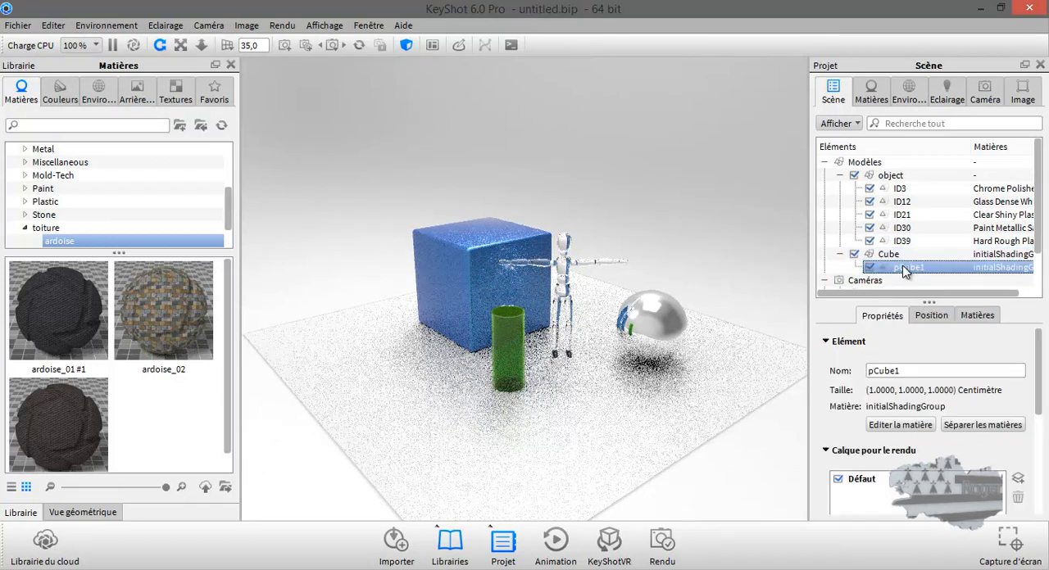
click(932, 315)
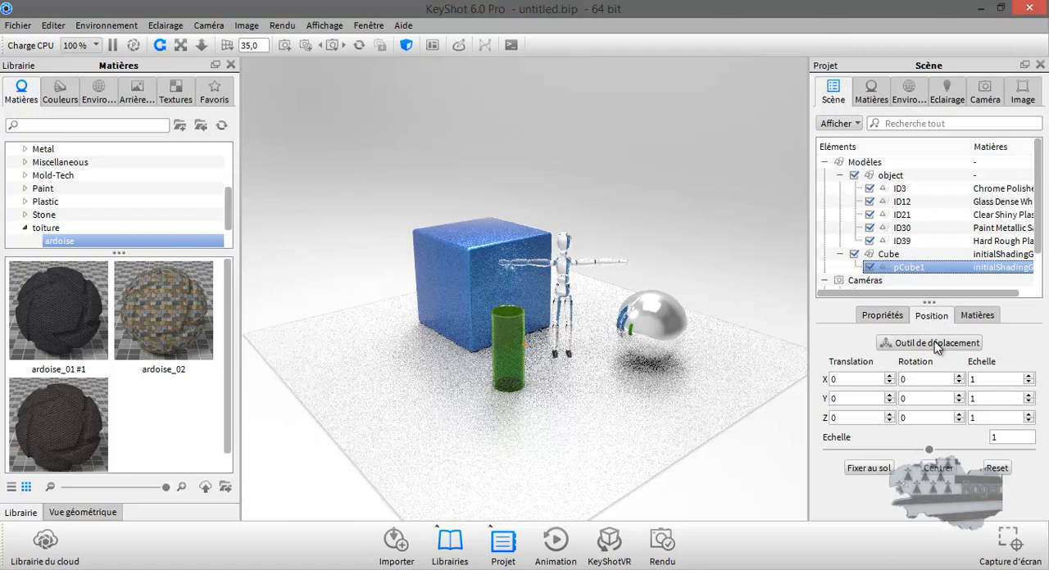
click(933, 343)
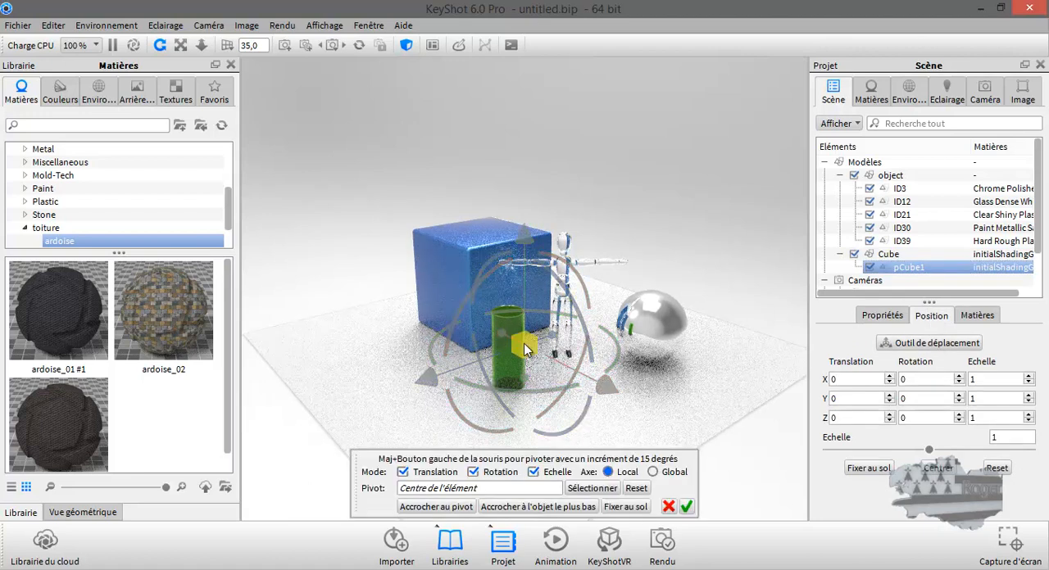
drag(525, 348, 1040, 25)
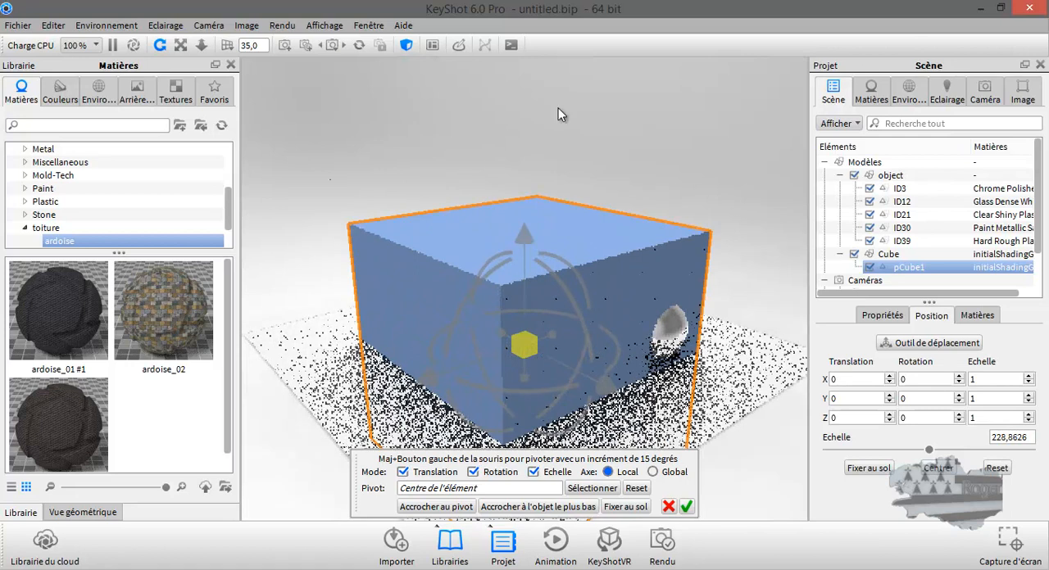
Step: Apply the ardoise_01 #1 material to the added cube and open the texture settings of that material
drag(60, 321, 416, 247)
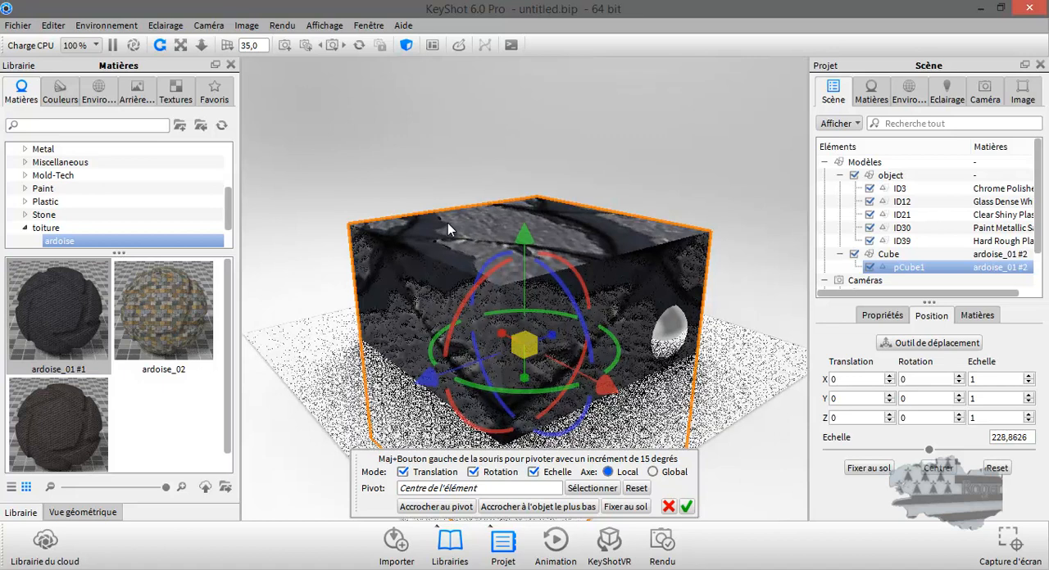
double_click(907, 268)
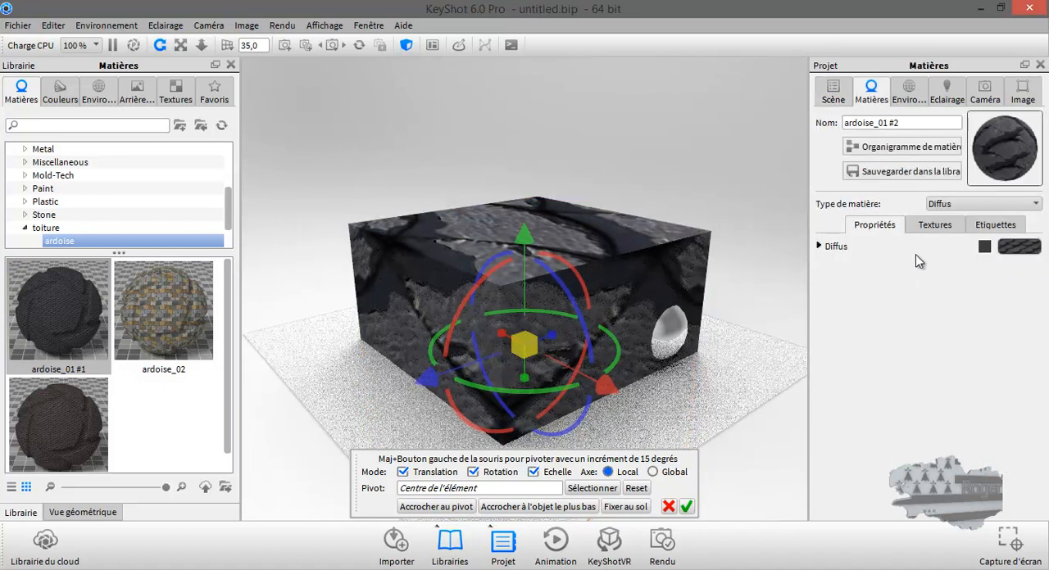
click(933, 227)
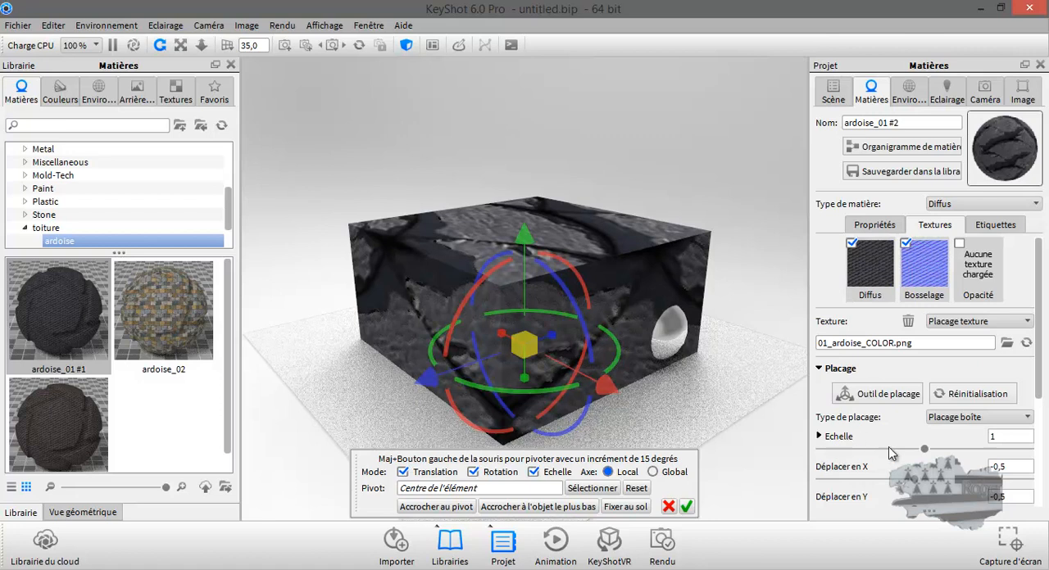
Step: Reduce the slate texture's mapping scale on the added cube to 0.134
drag(924, 449, 818, 464)
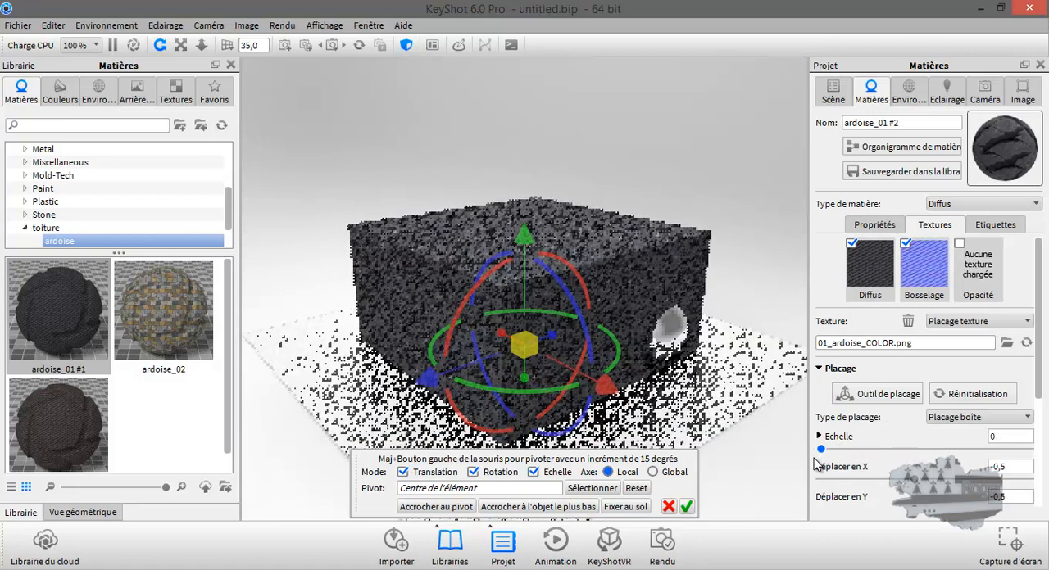
scroll(570, 323, up, 3)
scroll(569, 323, up, 2)
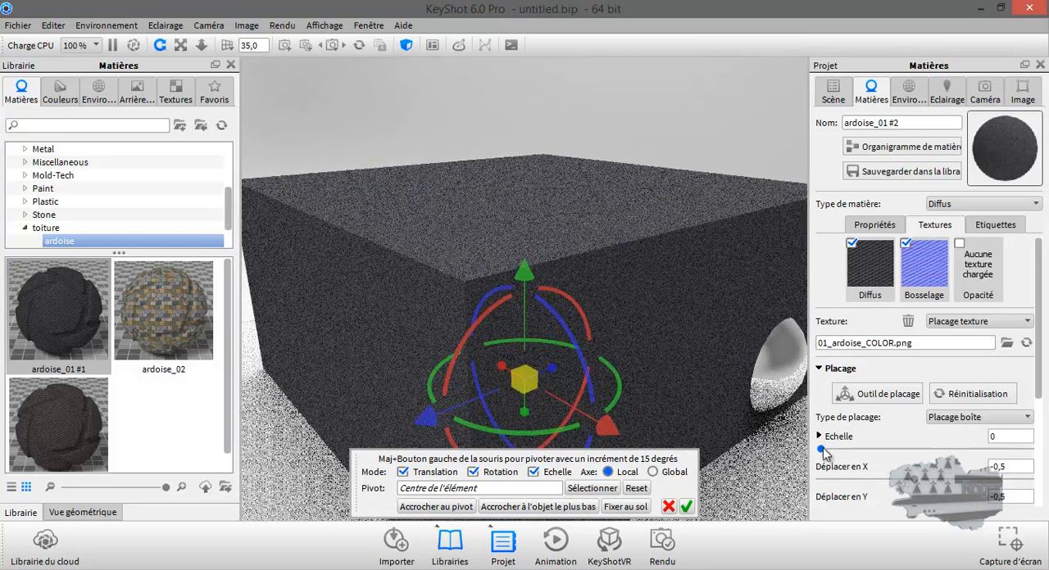
drag(822, 448, 837, 452)
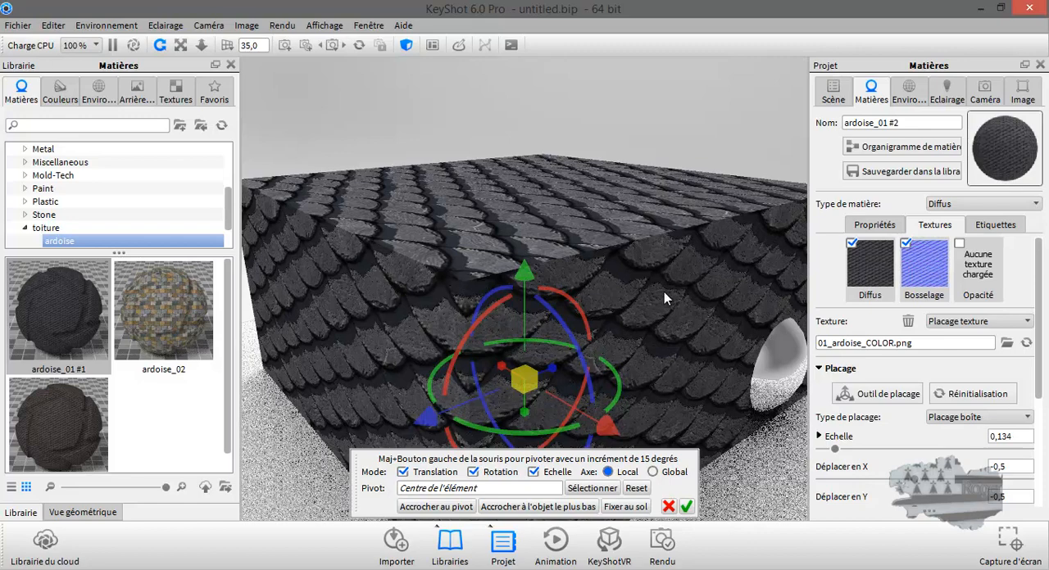
scroll(658, 290, up, 2)
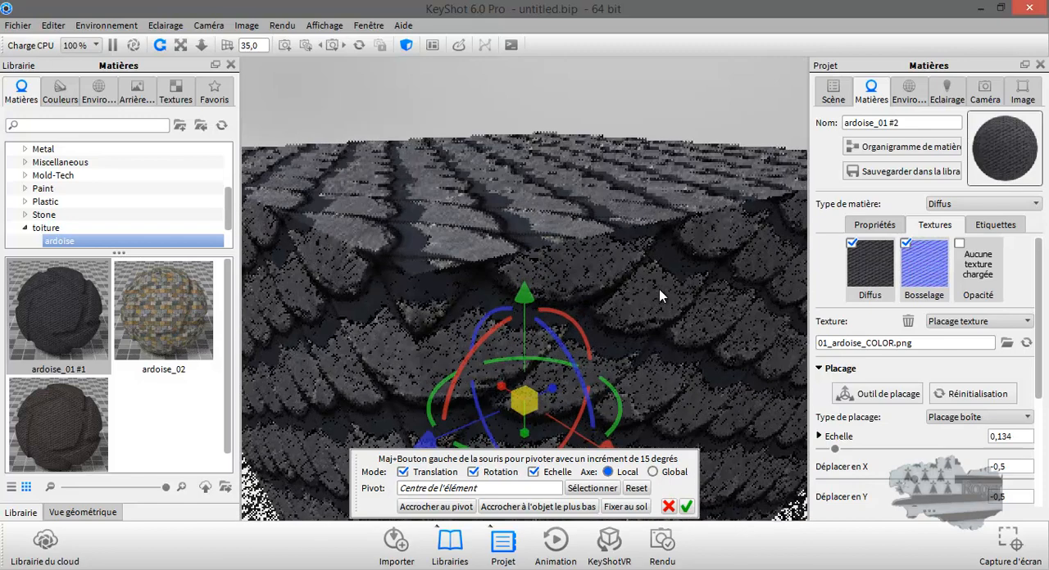
scroll(659, 290, down, 2)
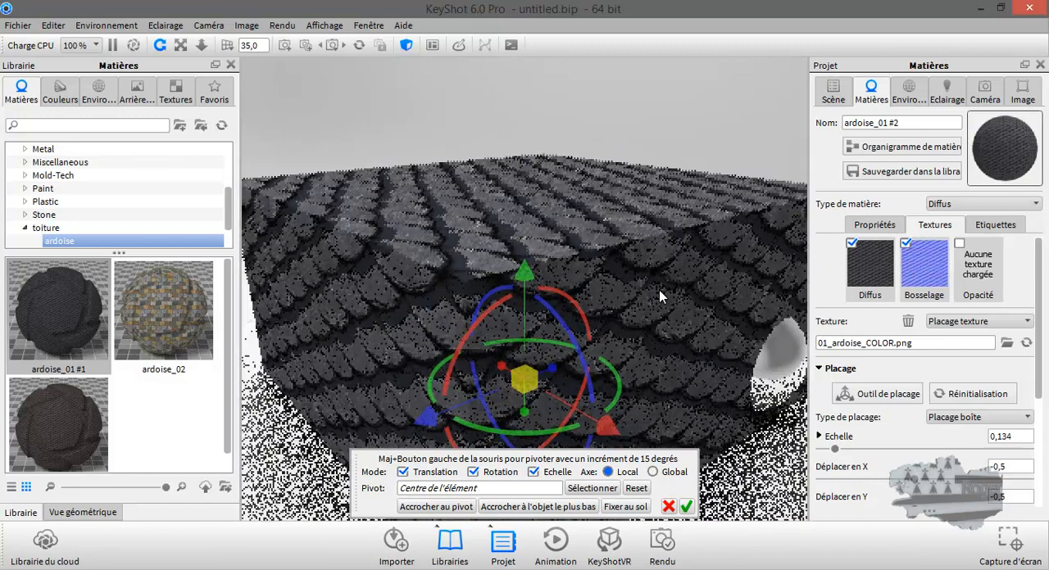
scroll(659, 290, down, 3)
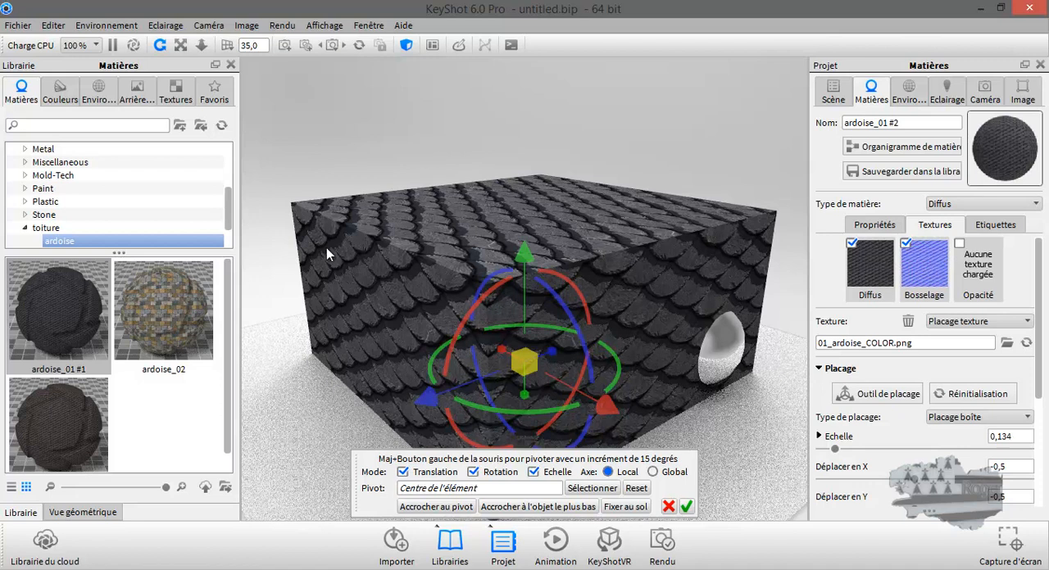
Step: Replace the added cube's material with ardoise_02 and set its texture mapping scale to 0.112
drag(157, 322, 373, 276)
click(904, 230)
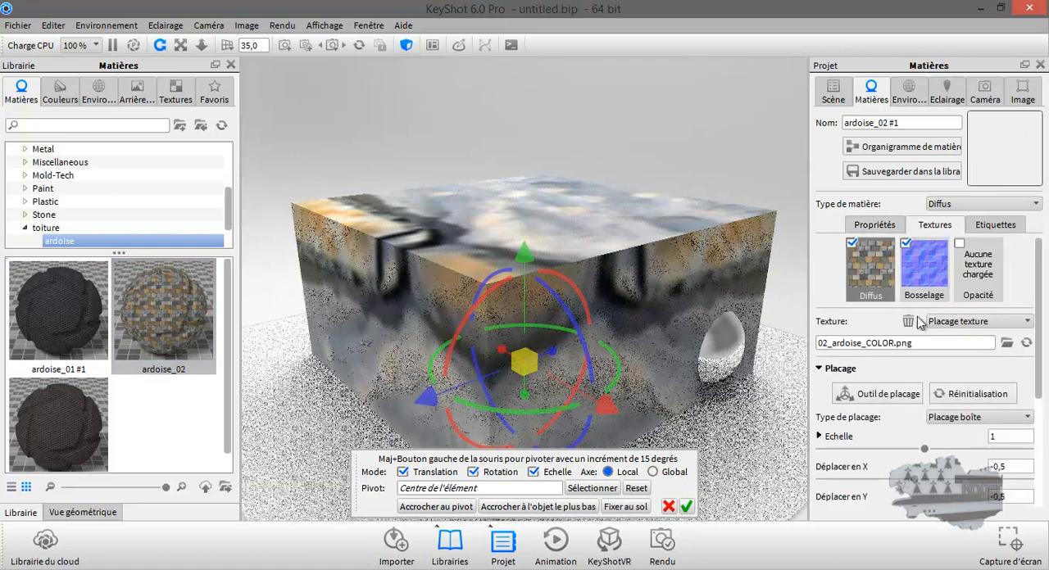
drag(925, 456, 833, 455)
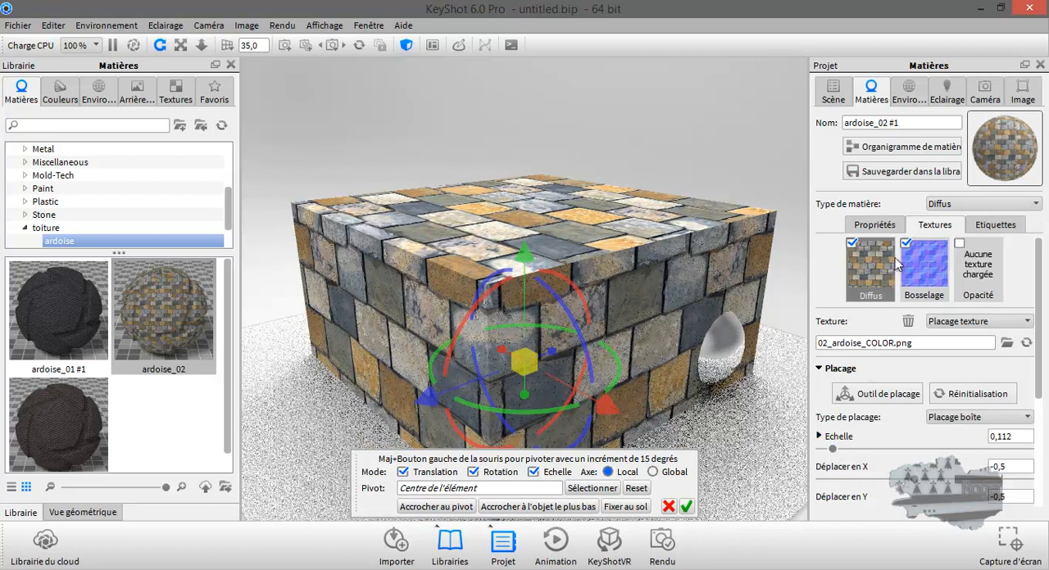
Step: Delete the added Cube model from the scene and accept the move tool
click(833, 92)
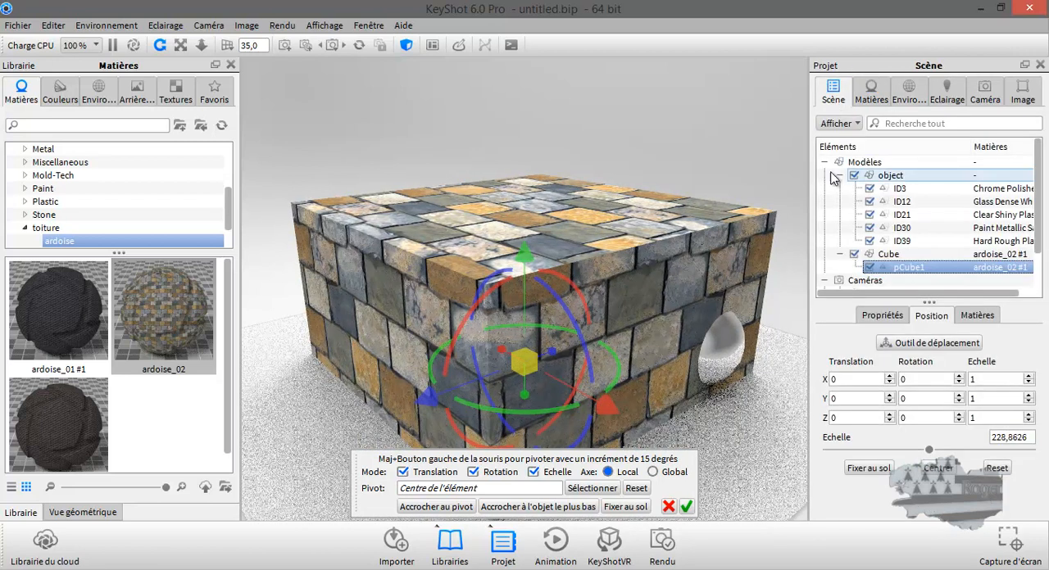
click(887, 254)
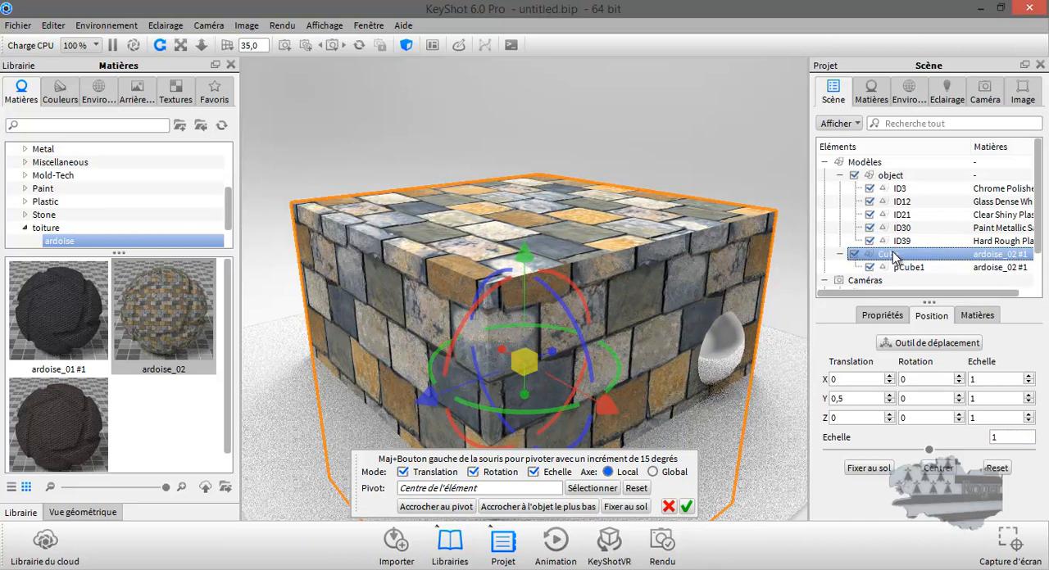
key(Delete)
click(548, 313)
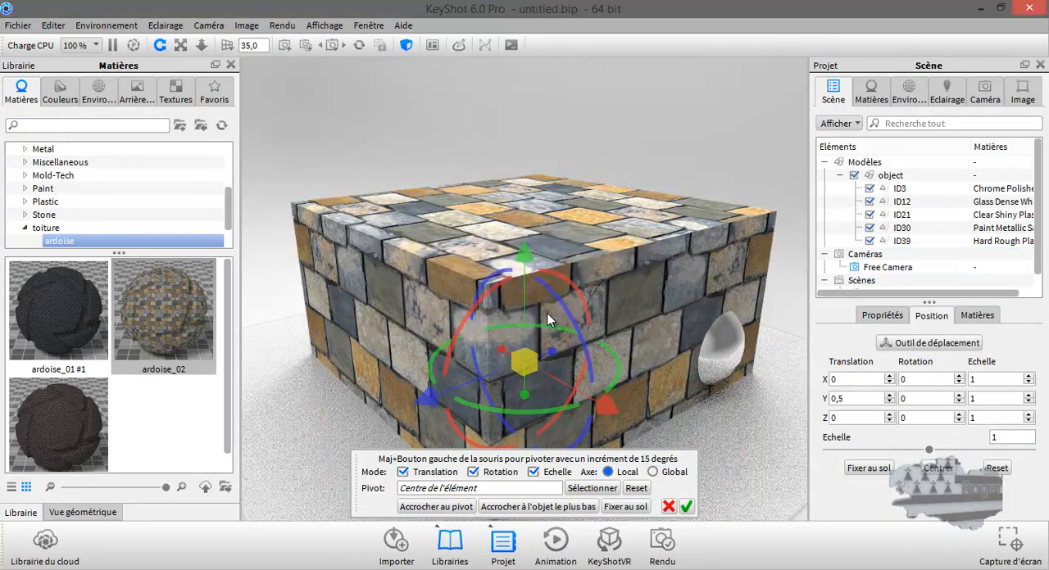
click(686, 507)
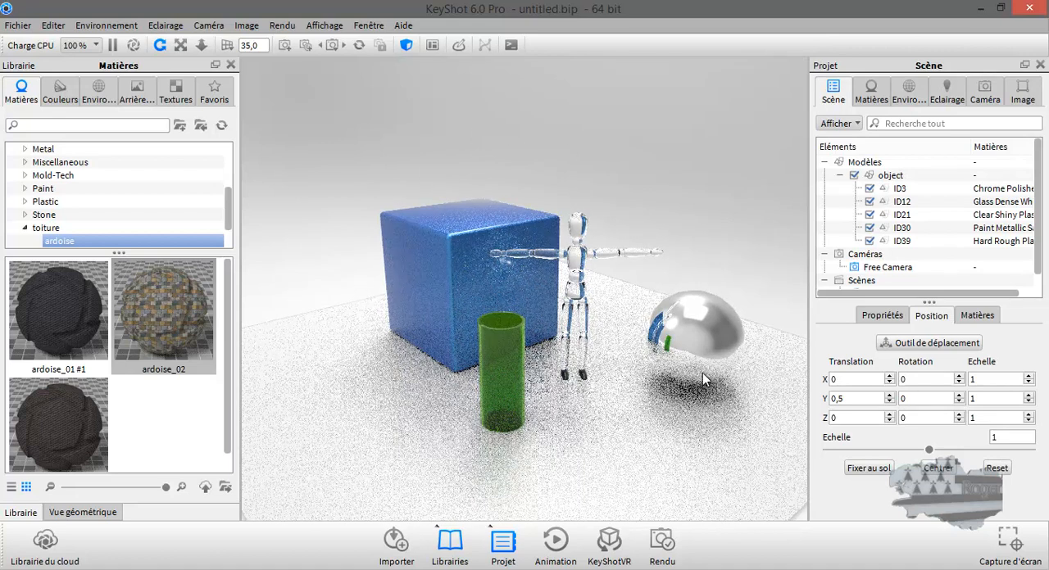
Step: Apply the Etnies_Park_Center_3k environment from the HDRI library folder to the scene
drag(702, 373, 642, 370)
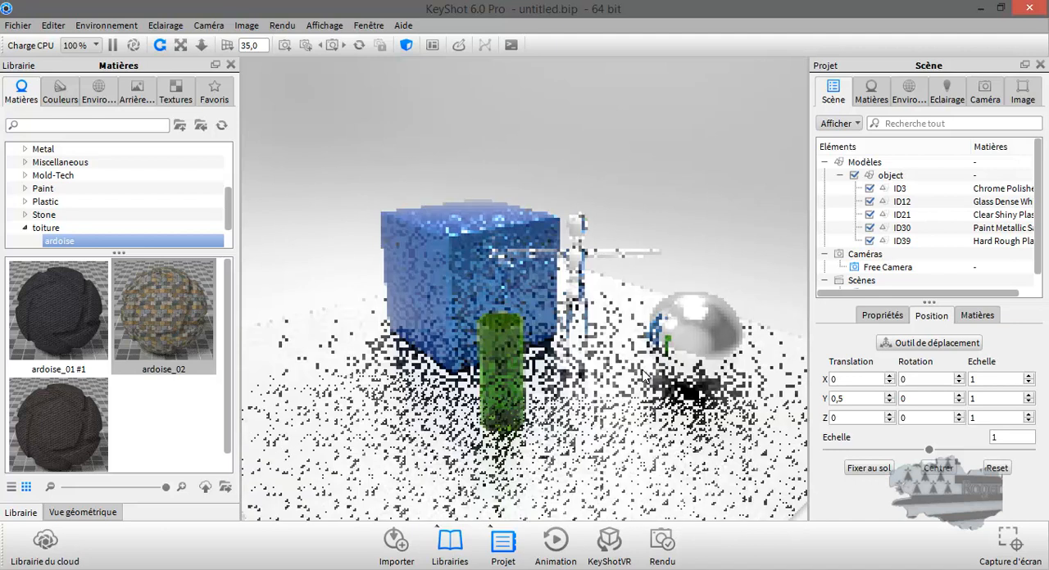
scroll(641, 374, up, 1)
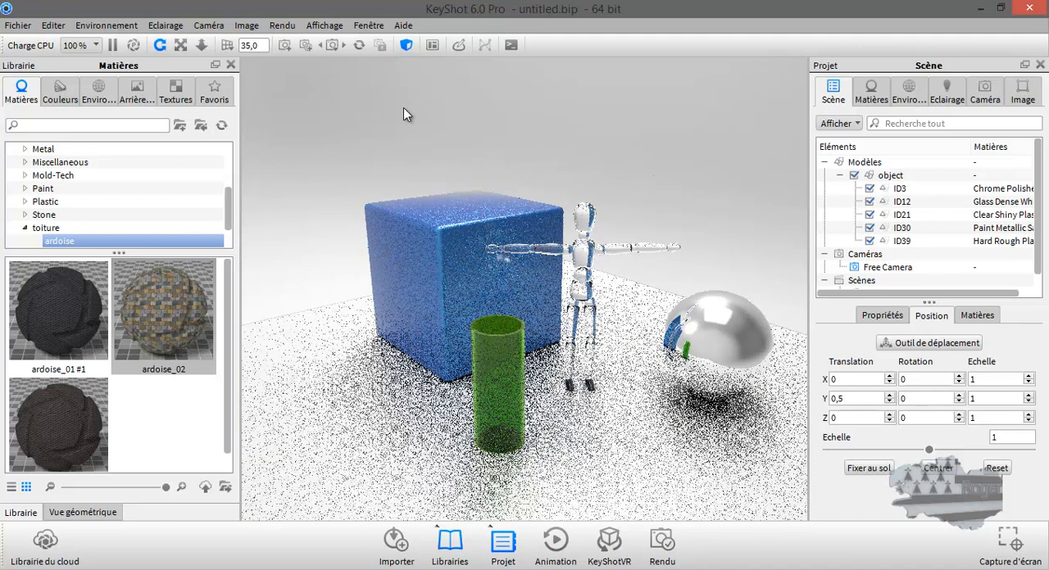
click(94, 90)
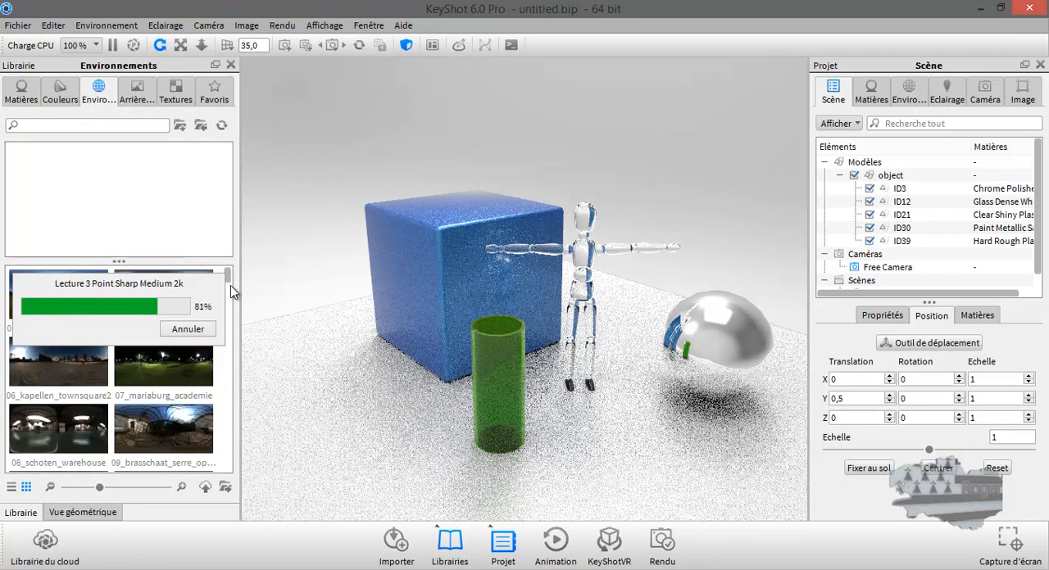
drag(230, 289, 232, 393)
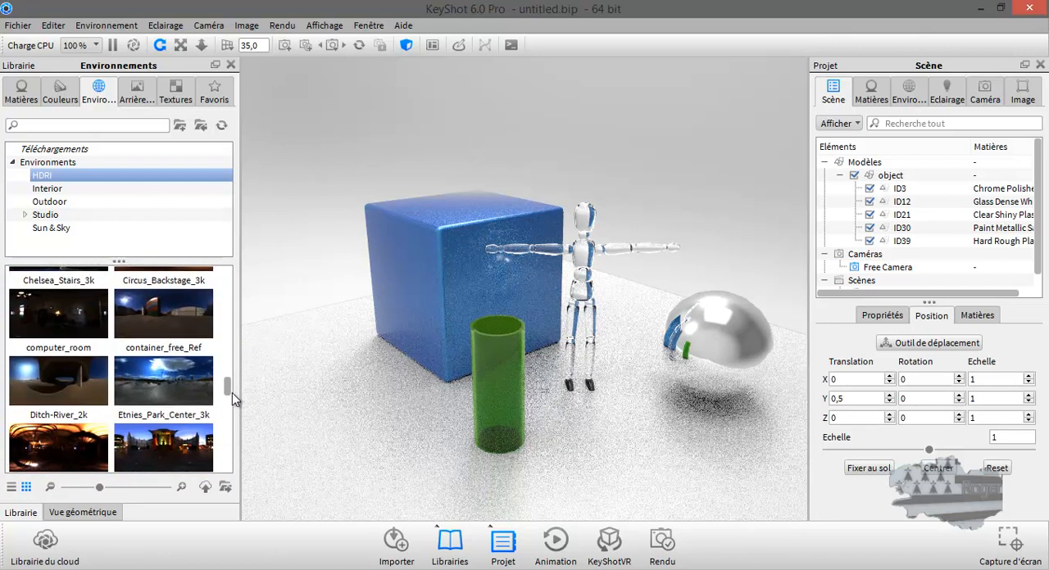
double_click(174, 384)
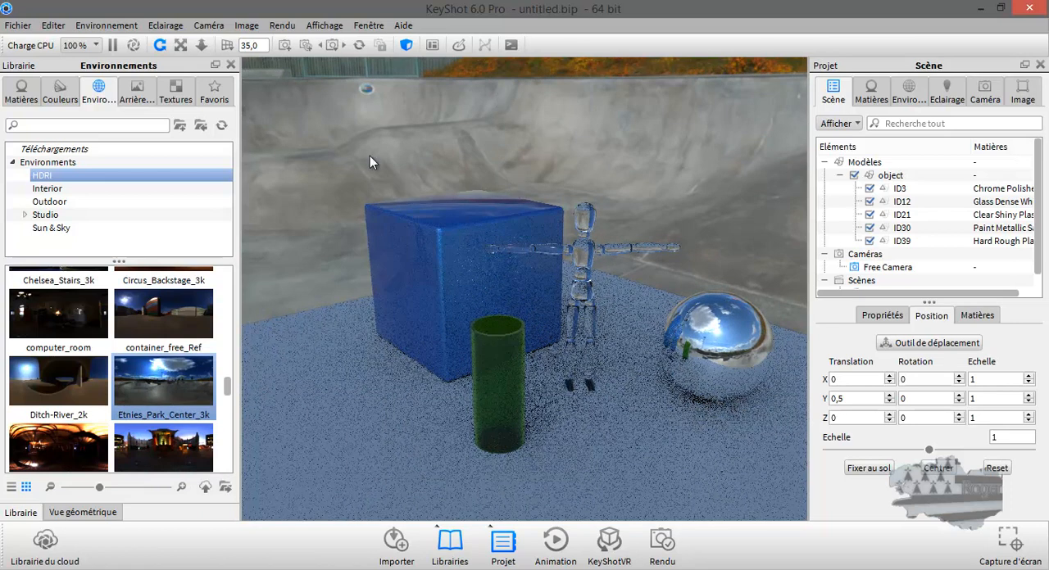
Step: Browse the HDRI environments and apply HDR_041_Path to the scene
scroll(82, 443, down, 3)
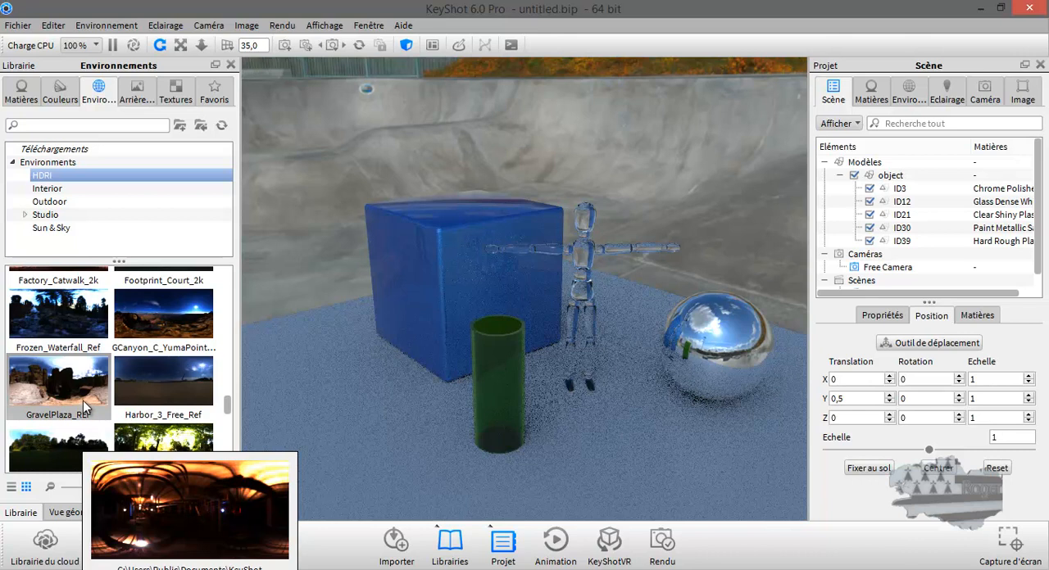
mouse_move(83, 400)
scroll(83, 401, up, 3)
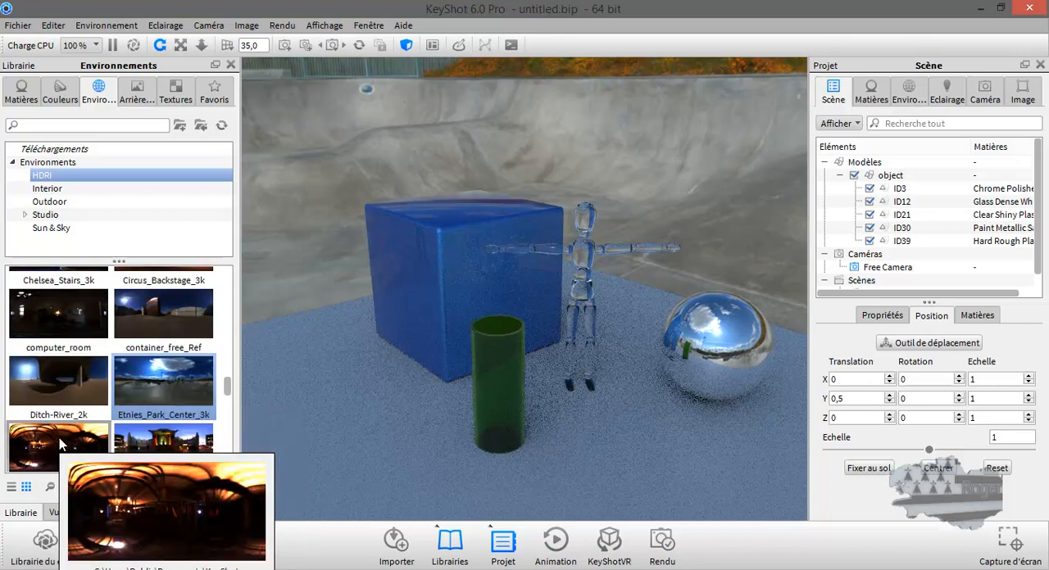
scroll(59, 437, down, 6)
scroll(92, 422, up, 3)
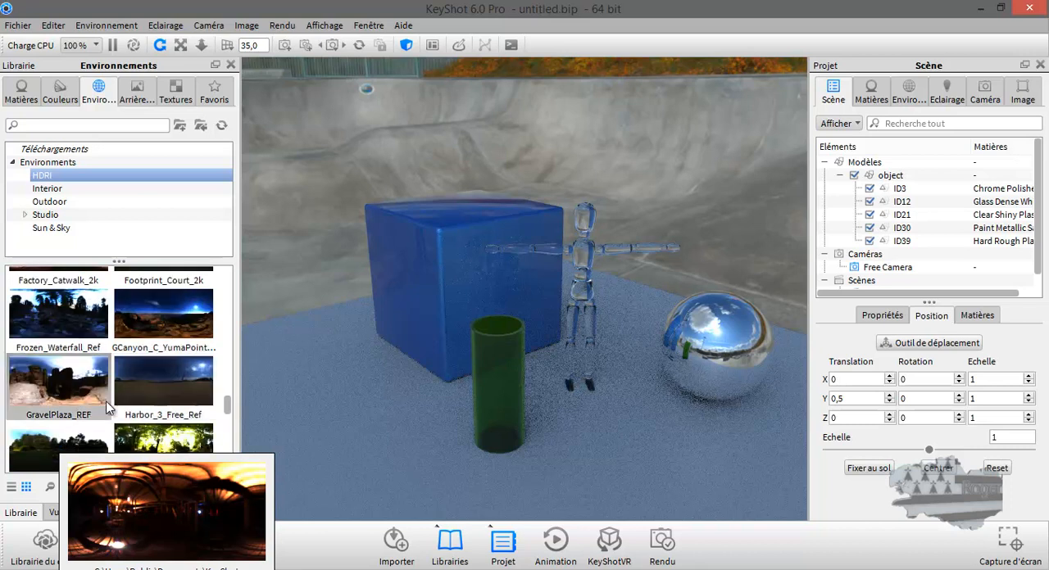
mouse_move(46, 450)
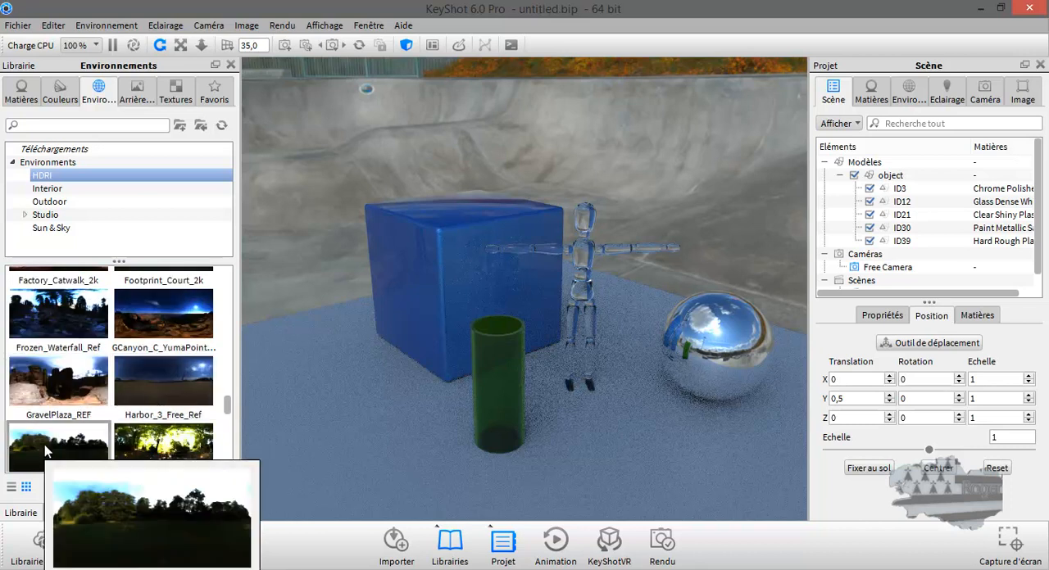
mouse_move(169, 445)
drag(170, 443, 338, 155)
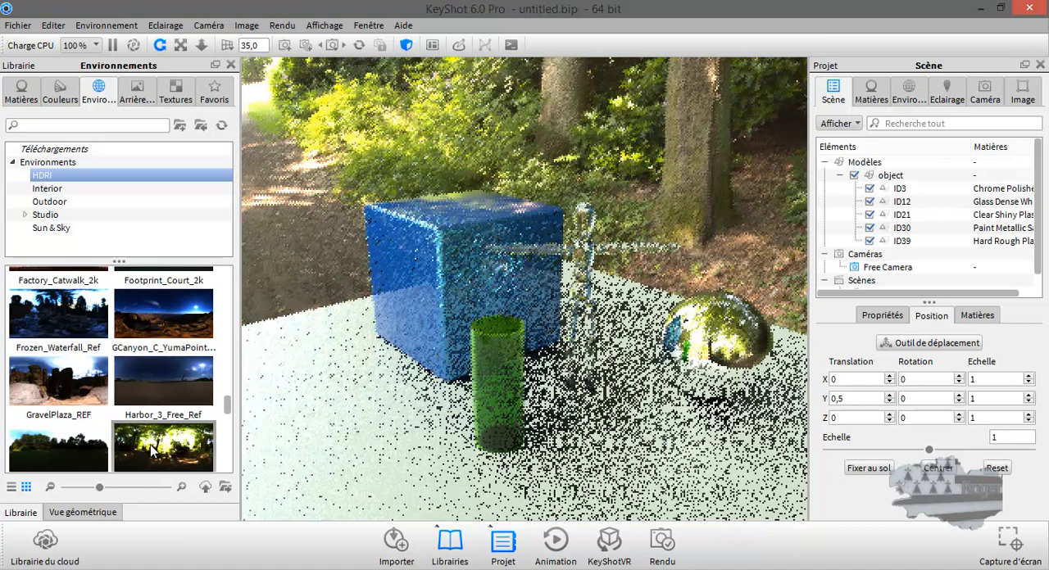
scroll(152, 450, down, 1)
click(153, 450)
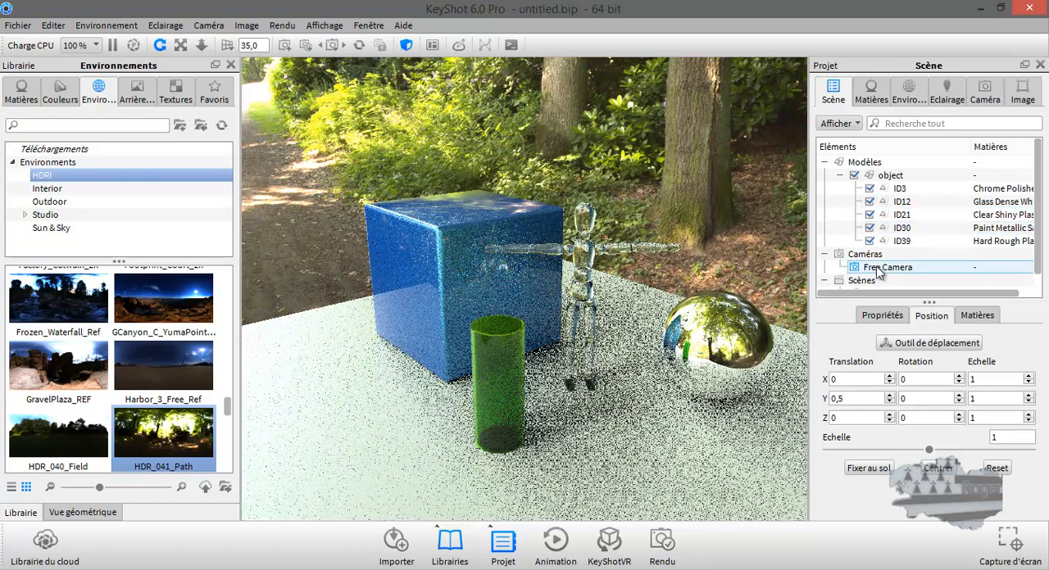
Step: Rotate the HDR_041_Path environment to 220 so the tree and lit clearing sit behind the objects
click(909, 91)
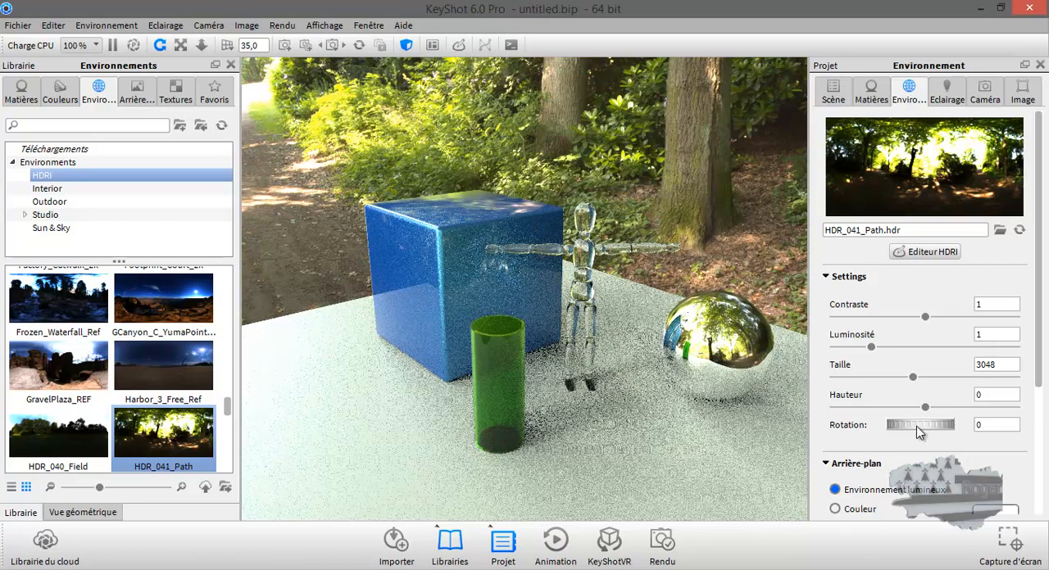
drag(915, 426, 813, 435)
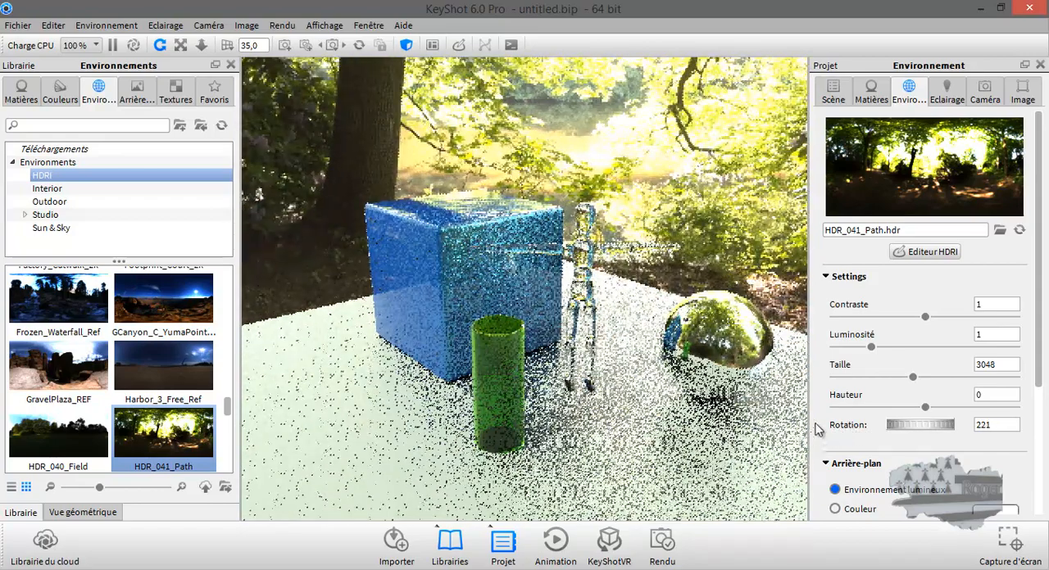
ctrl+drag(507, 121, 499, 117)
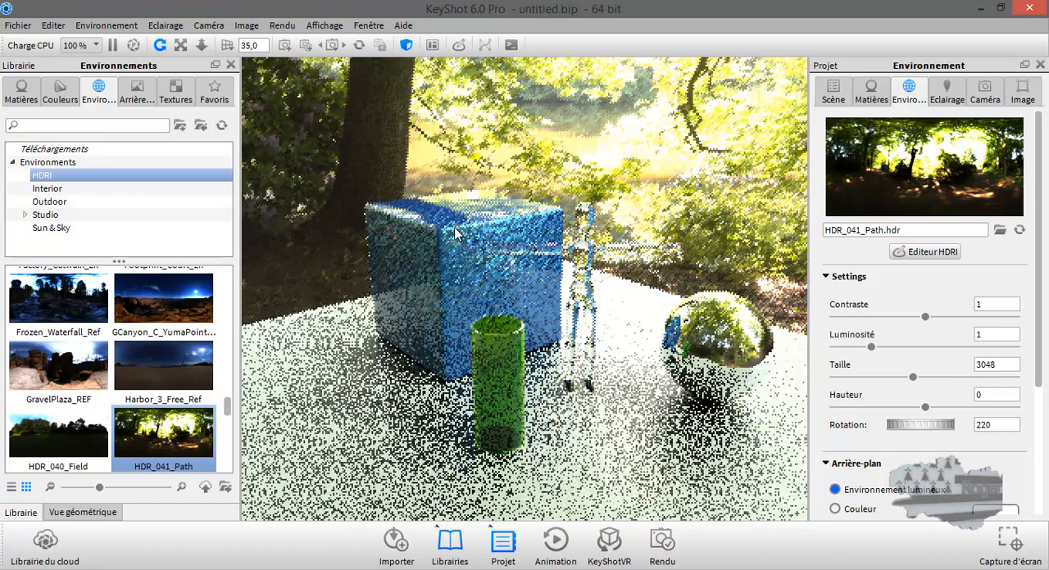
Step: Open the render settings and name the still image output "tuto 01"
click(661, 543)
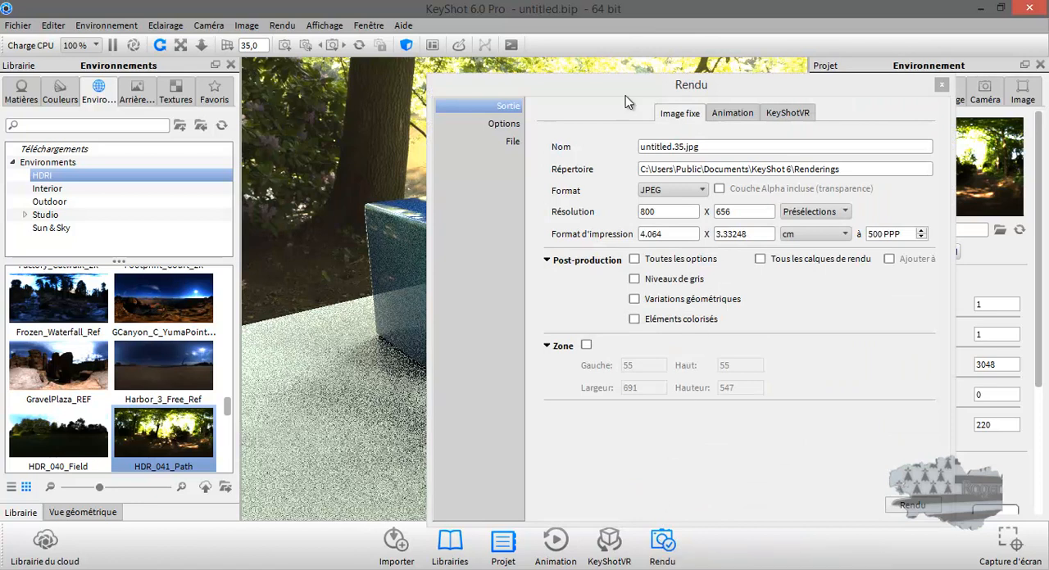
click(506, 106)
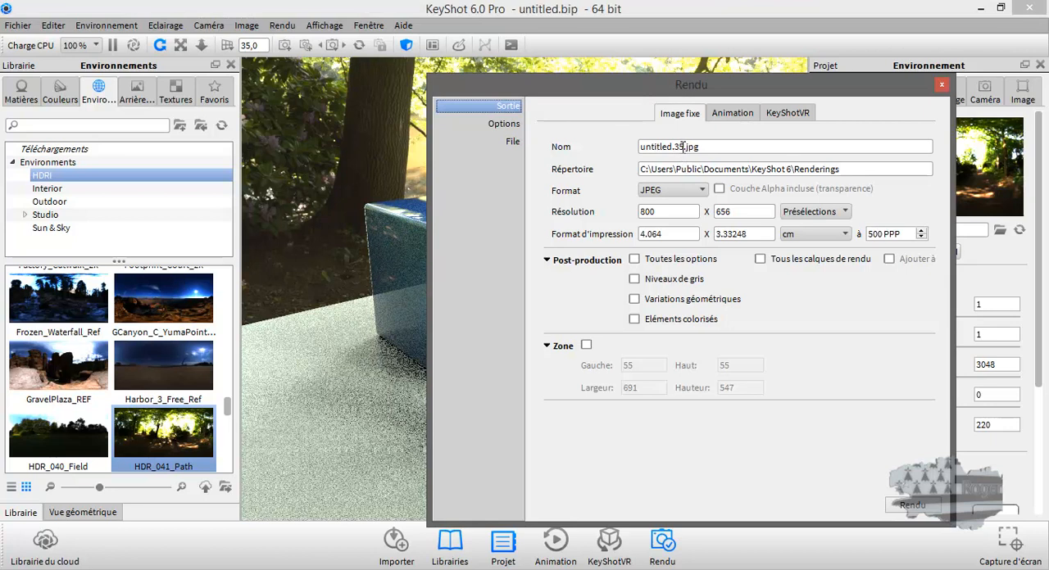
click(681, 146)
drag(684, 146, 646, 145)
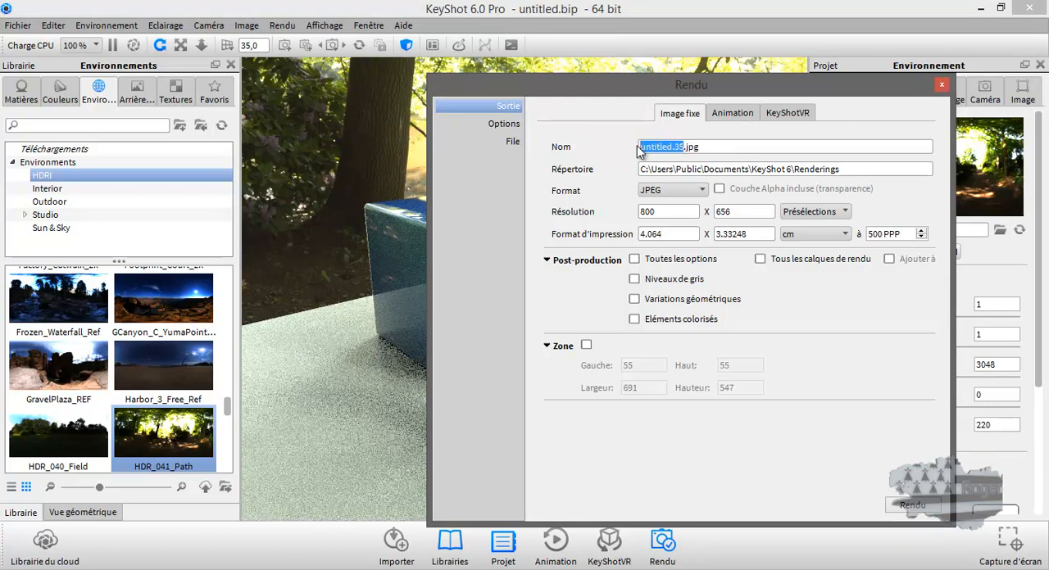
text(tuto 01)
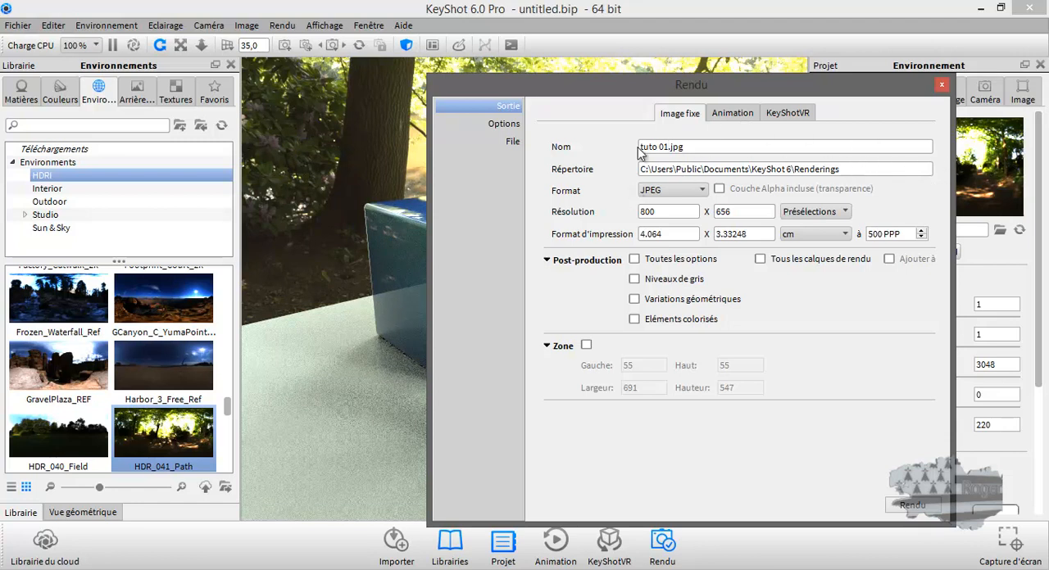
Step: Set the render output to PNG with the alpha layer included and a resolution of 1280 x 1049
click(706, 191)
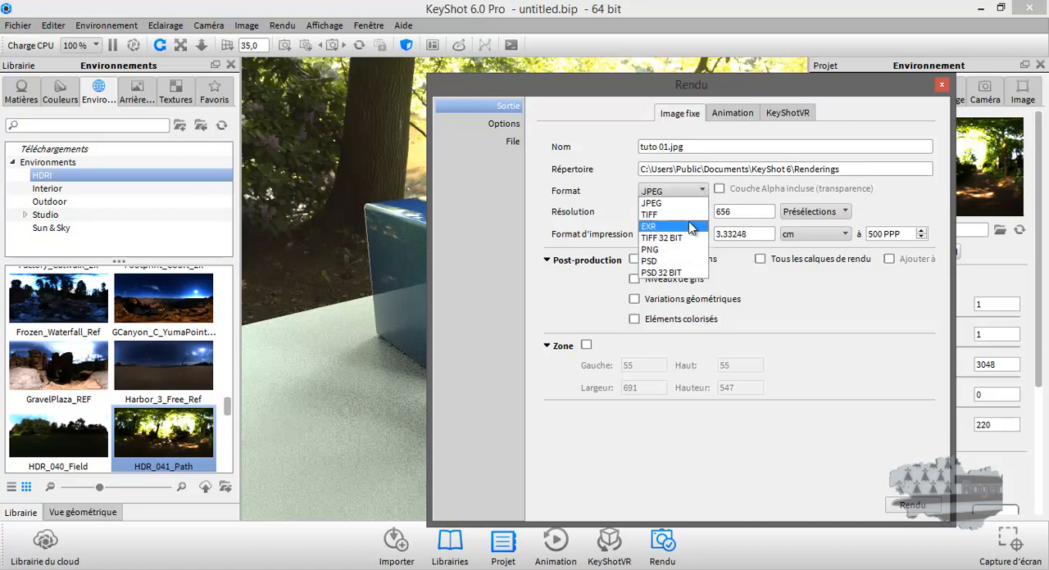
click(683, 254)
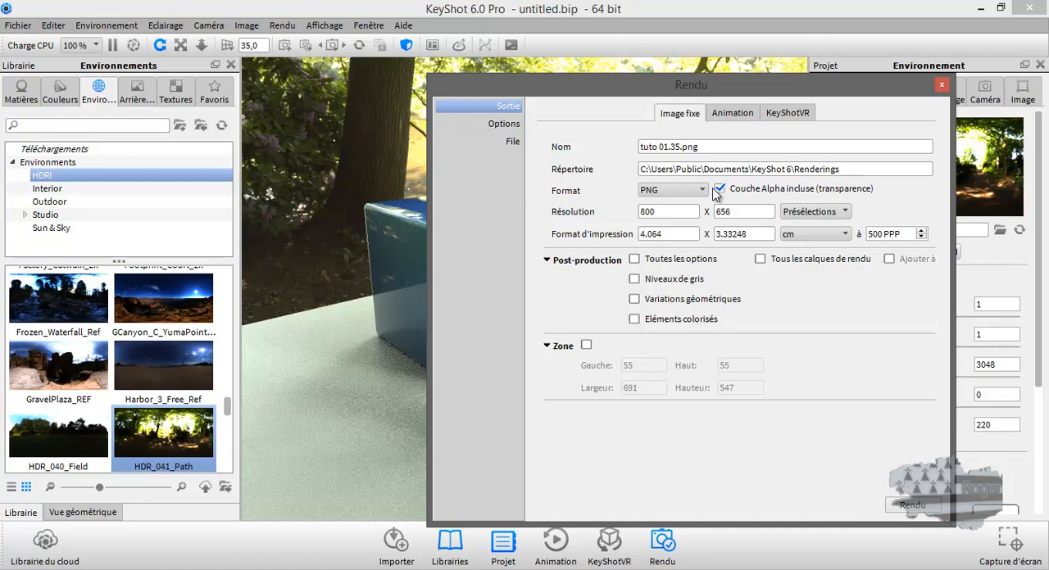
click(806, 213)
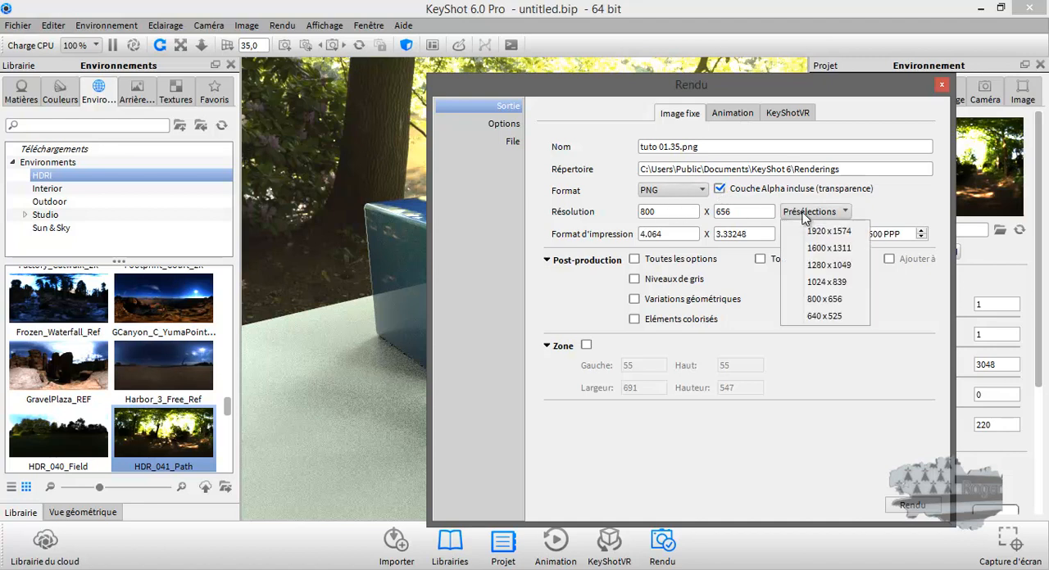
click(818, 266)
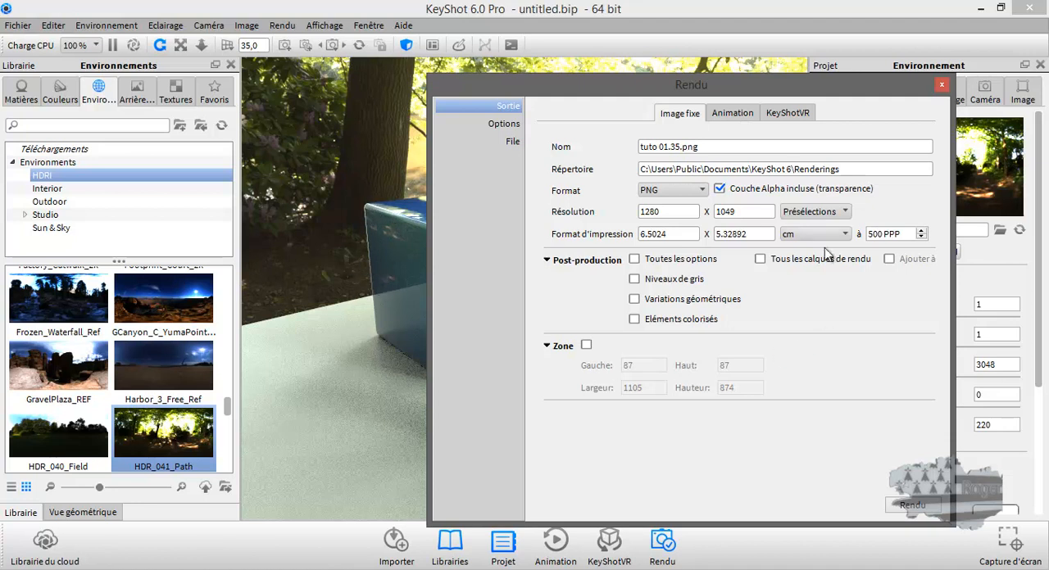
Step: Set the render quality to maximum time with a limit of 3 minutes and 0 seconds
click(512, 125)
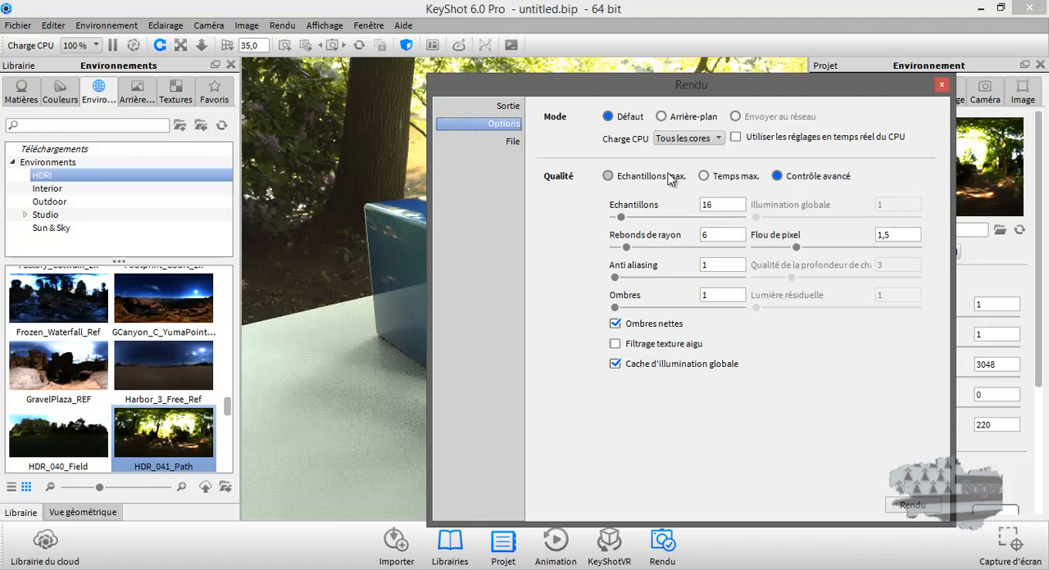
click(703, 176)
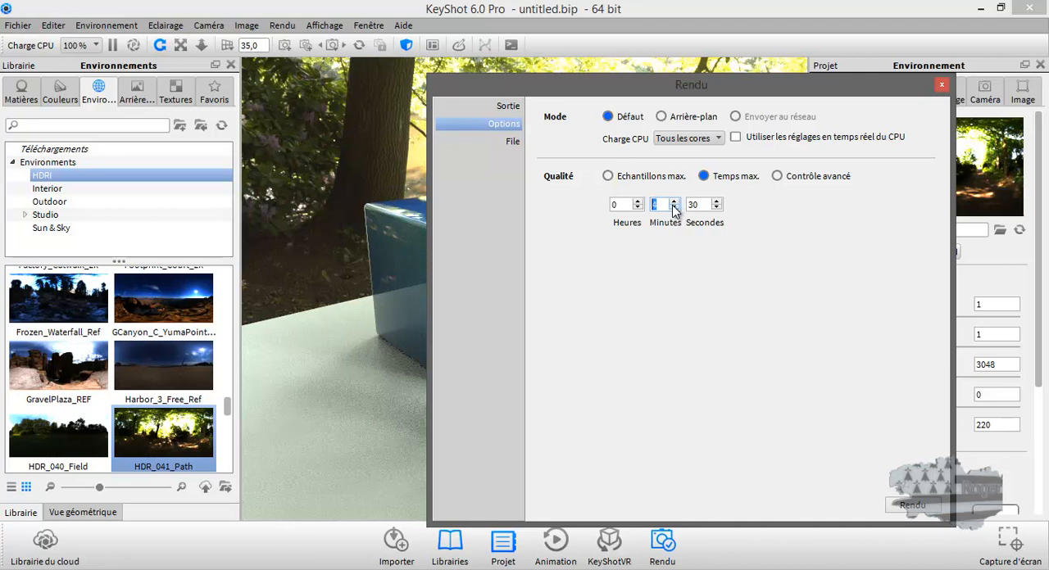
drag(702, 205, 687, 204)
text(0)
Step: Render the still image and close the render output window when it is done
click(913, 505)
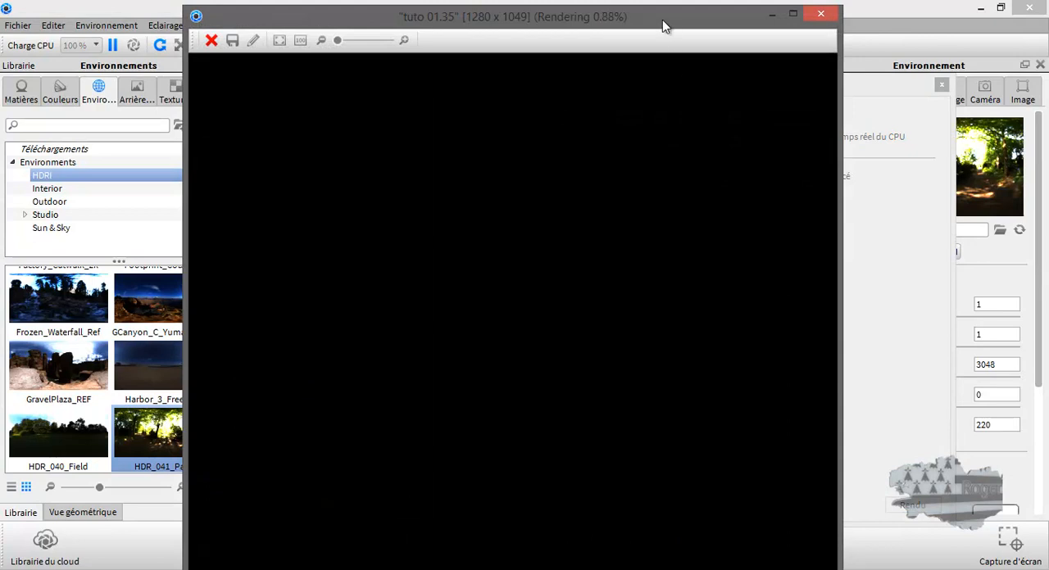
drag(653, 8, 660, 30)
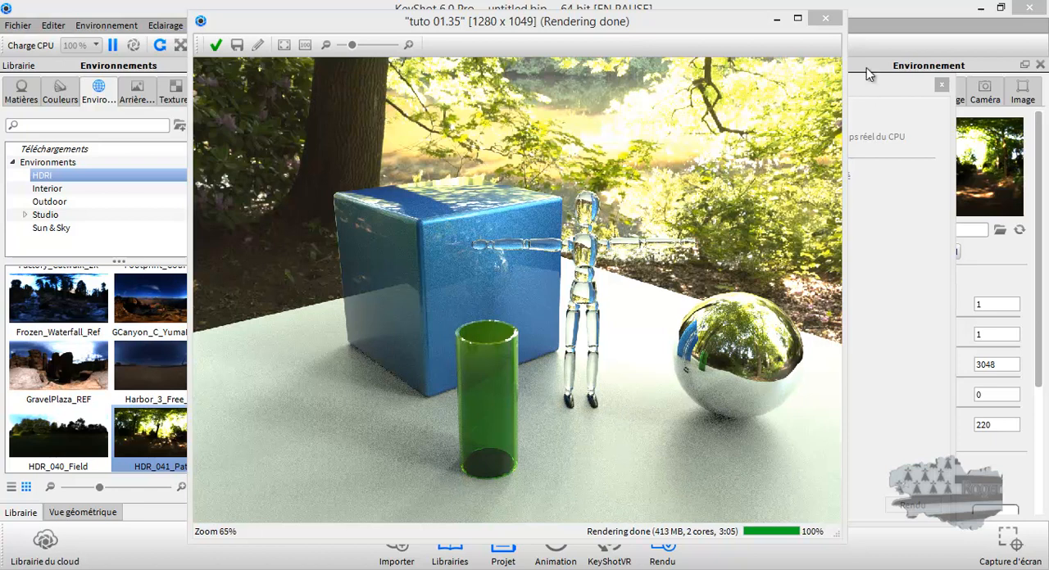
click(825, 18)
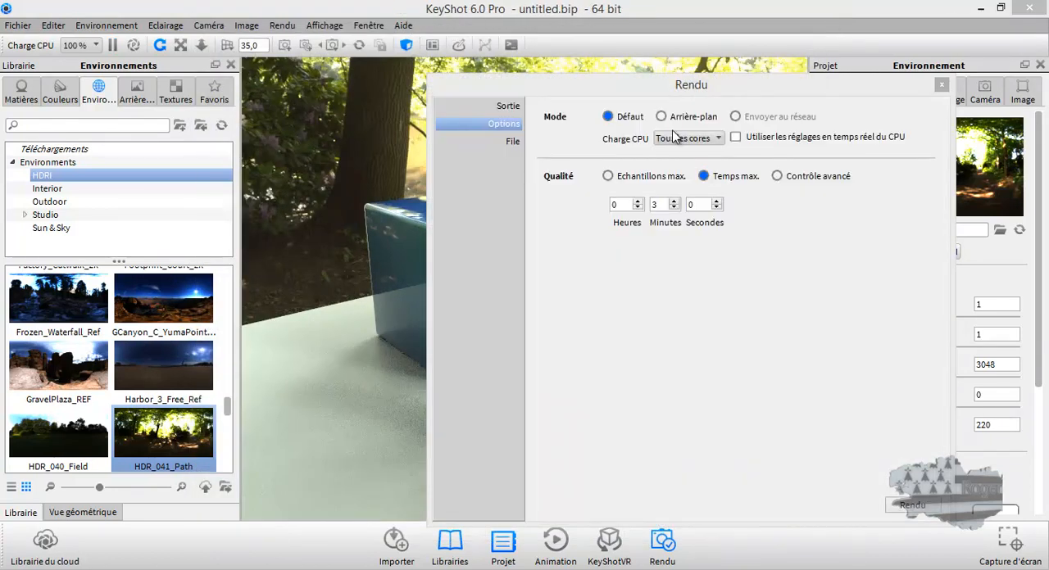
Step: Switch to the file explorer and open C:\Utilisateurs\Public\Documents publics\KeyShot 6\Renderings in a new tab
click(88, 565)
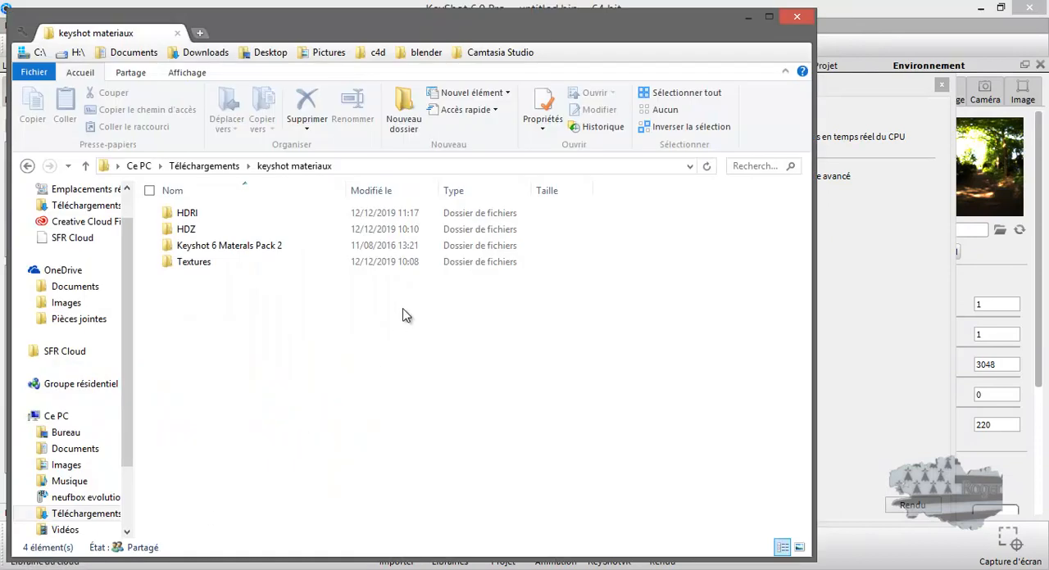
click(201, 35)
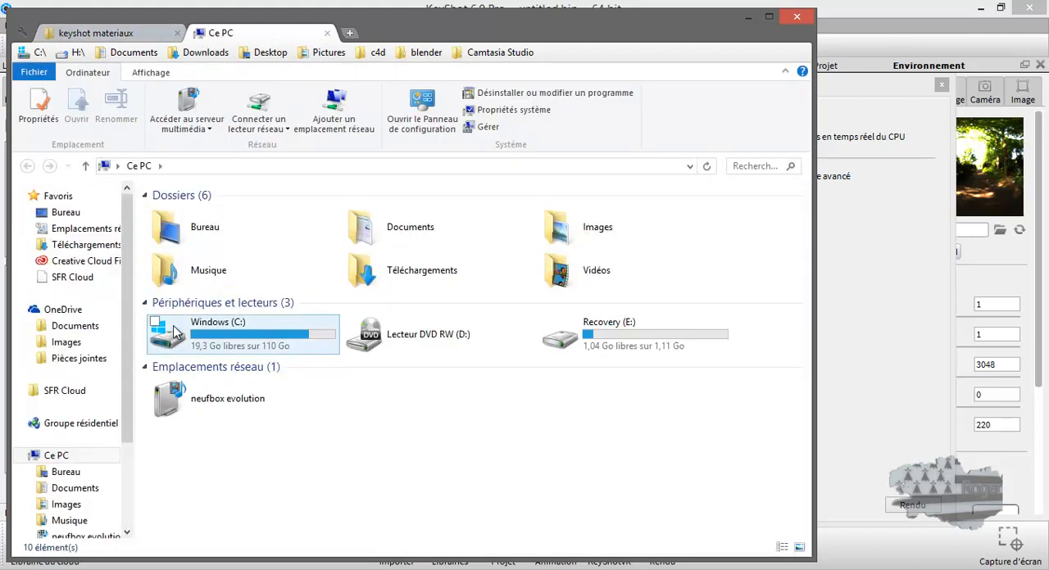
double_click(175, 331)
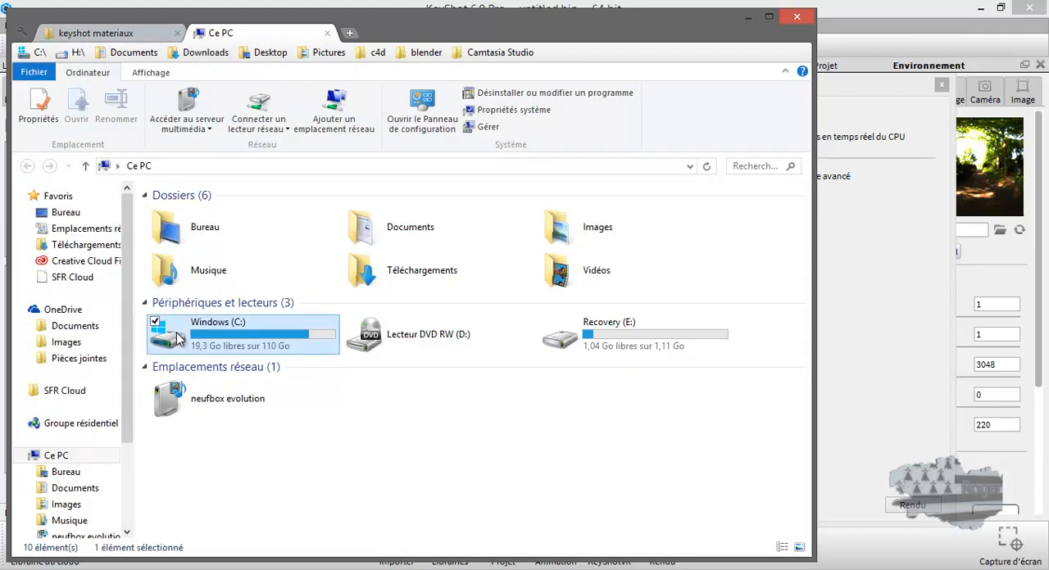
click(195, 410)
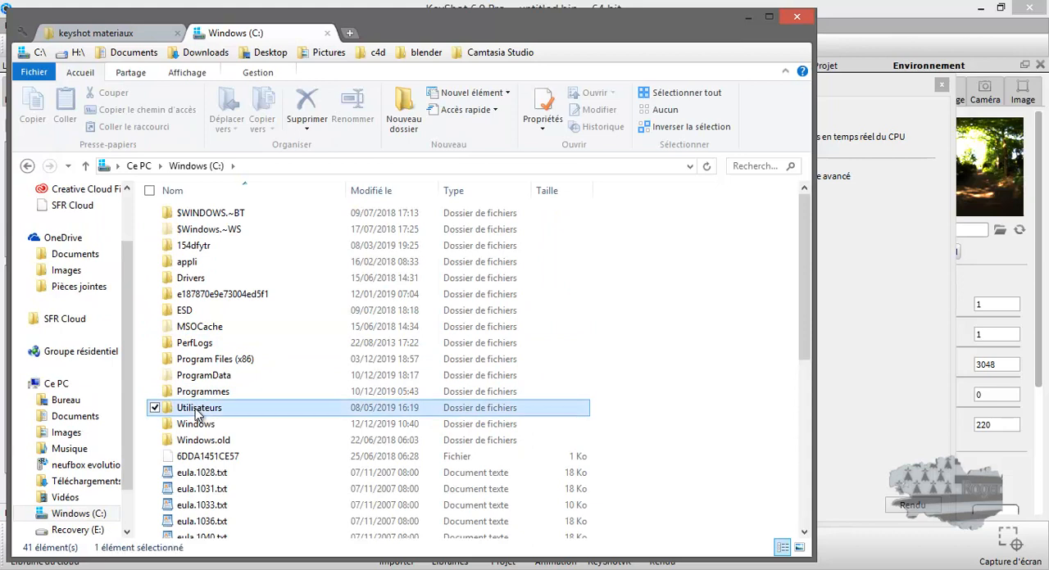
double_click(195, 410)
click(195, 246)
double_click(195, 246)
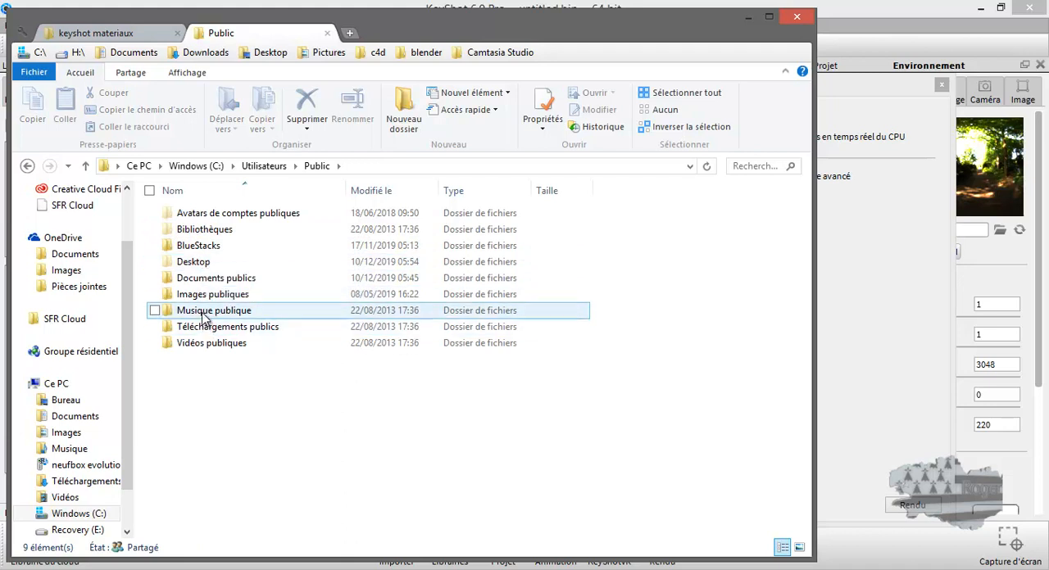
double_click(204, 279)
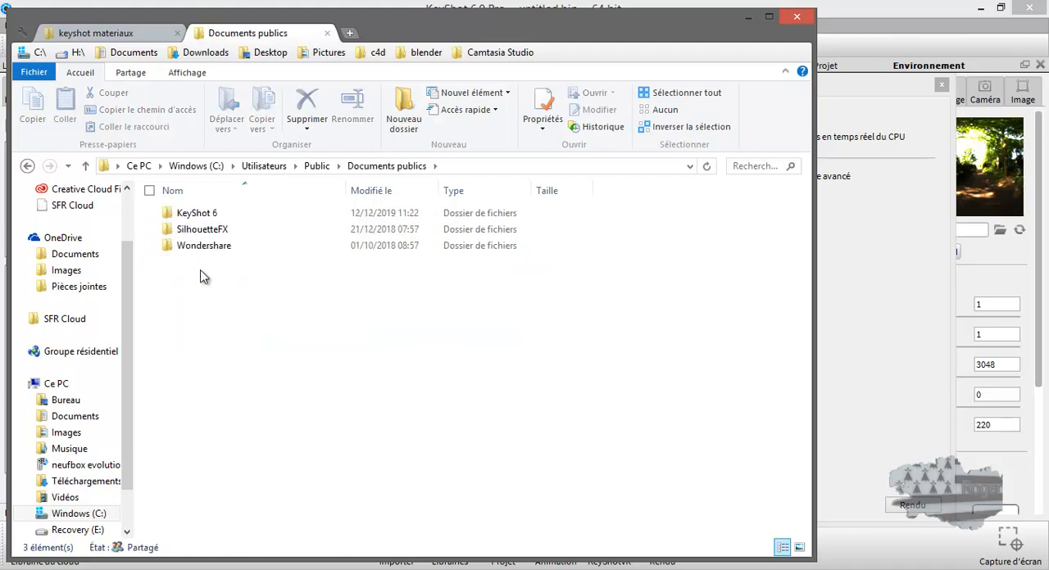
double_click(194, 214)
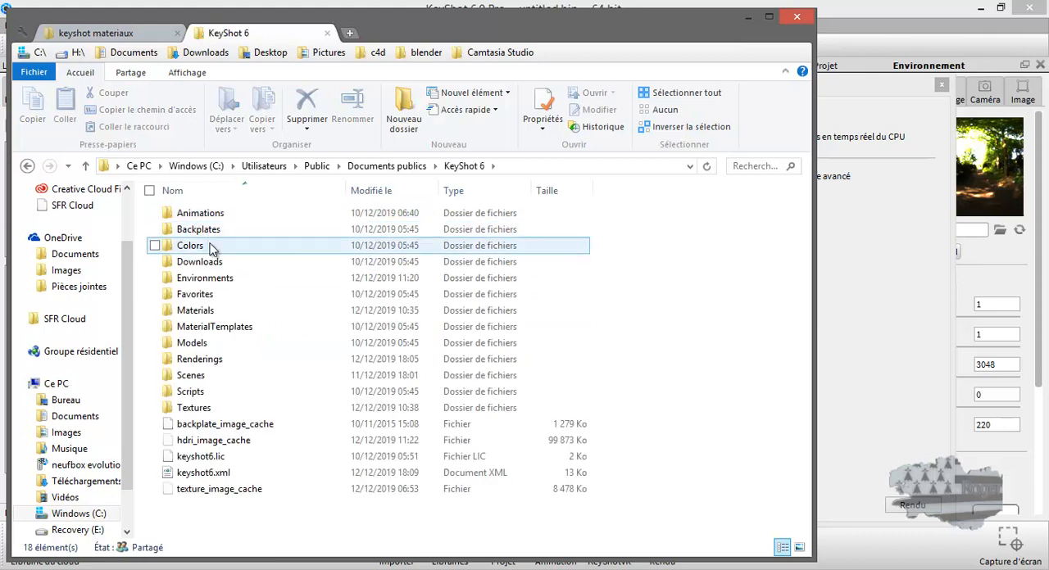
double_click(200, 362)
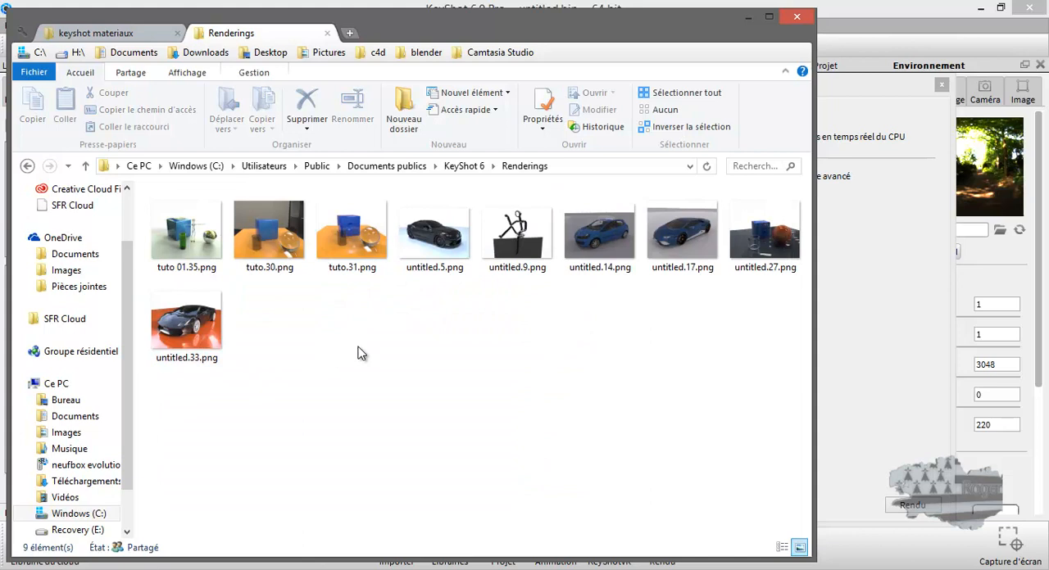
Step: Open the rendered image tuto 01.35.png, examine its shadows, materials and reflections up close, and close the viewer
click(203, 248)
double_click(202, 249)
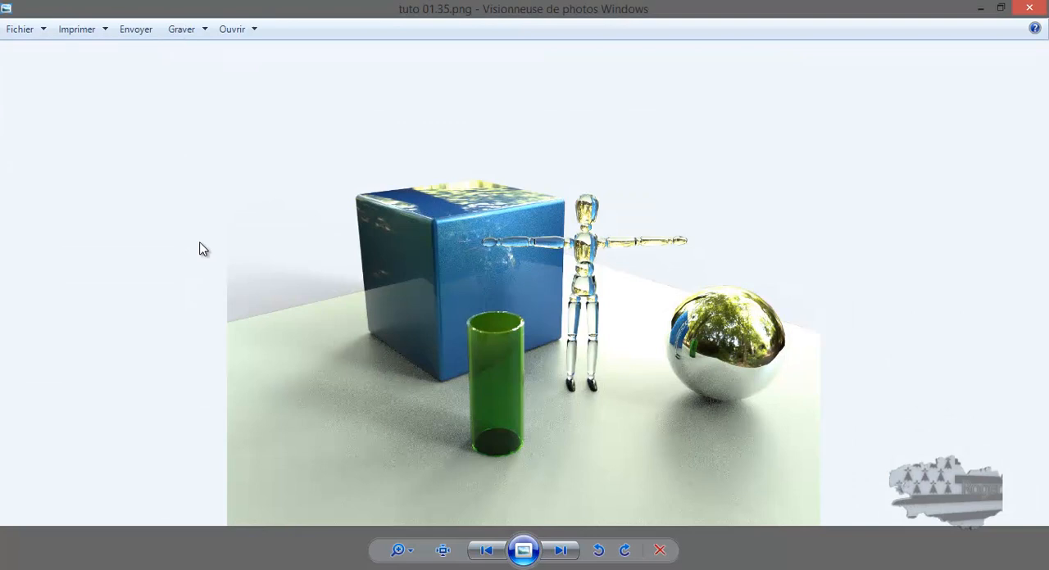
scroll(601, 290, up, 2)
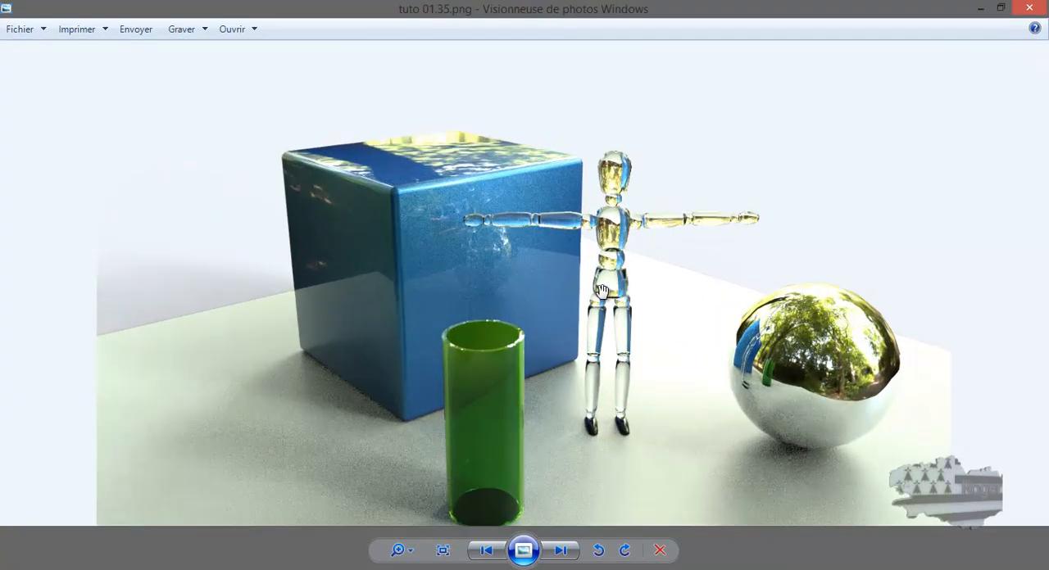
scroll(601, 290, up, 1)
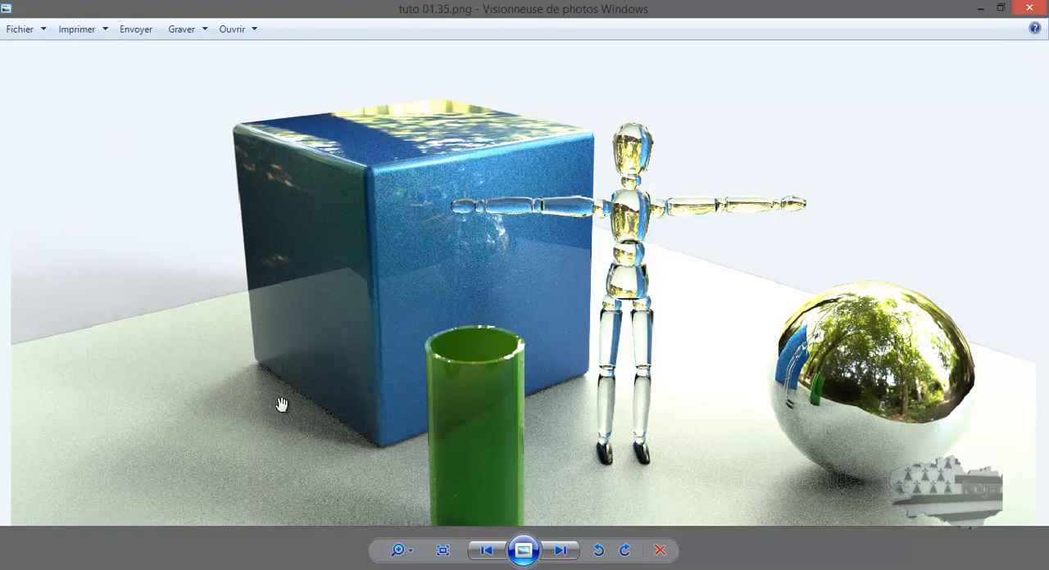
scroll(281, 405, down, 1)
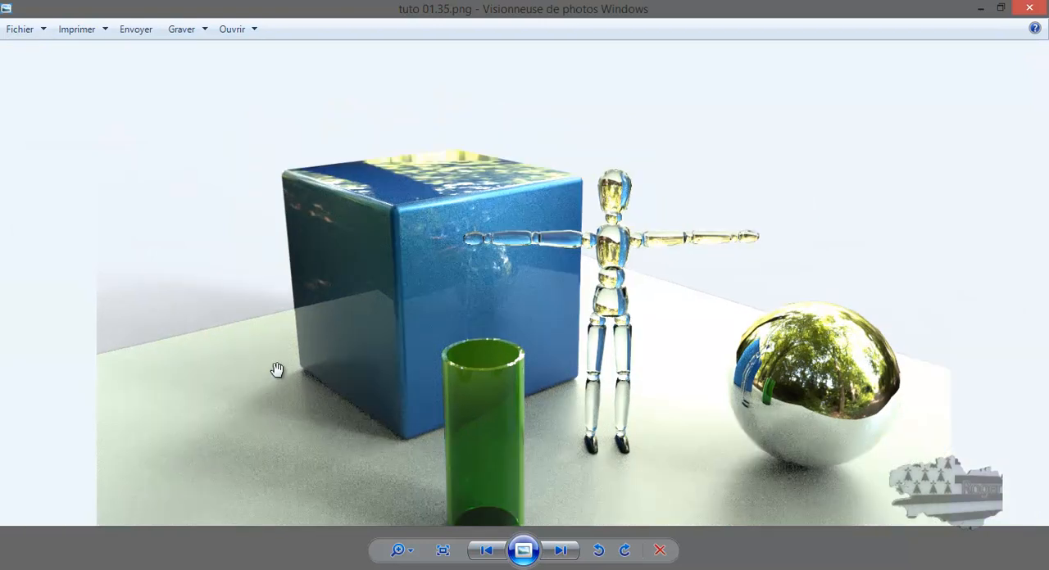
scroll(275, 368, down, 1)
scroll(277, 370, down, 1)
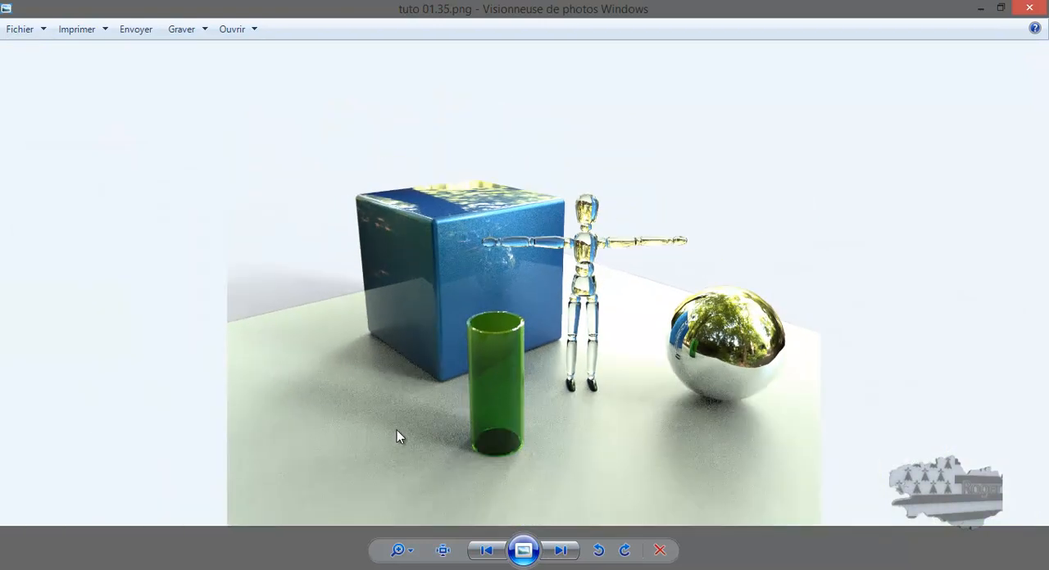
scroll(441, 338, up, 3)
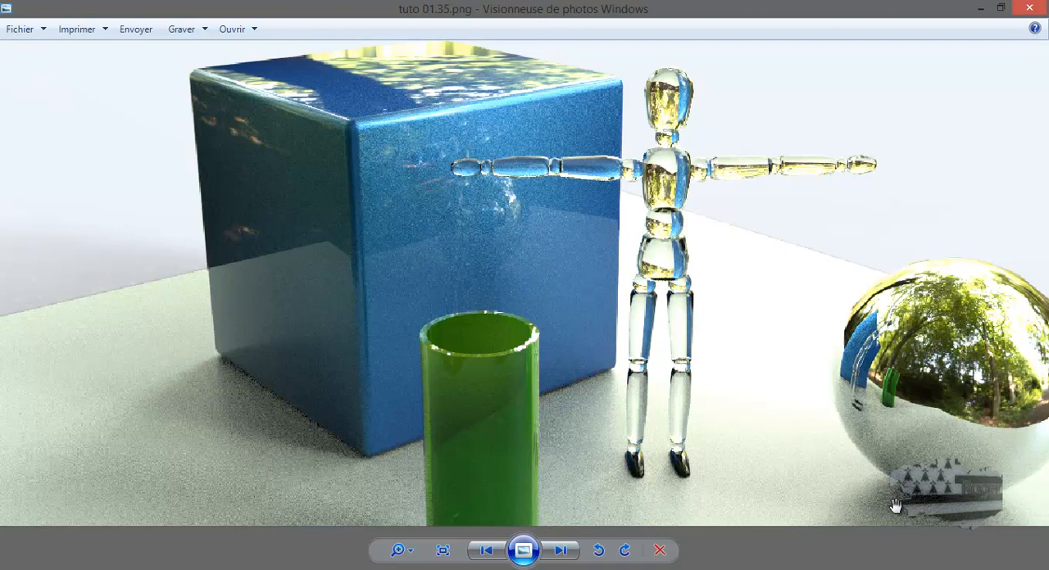
scroll(703, 359, down, 3)
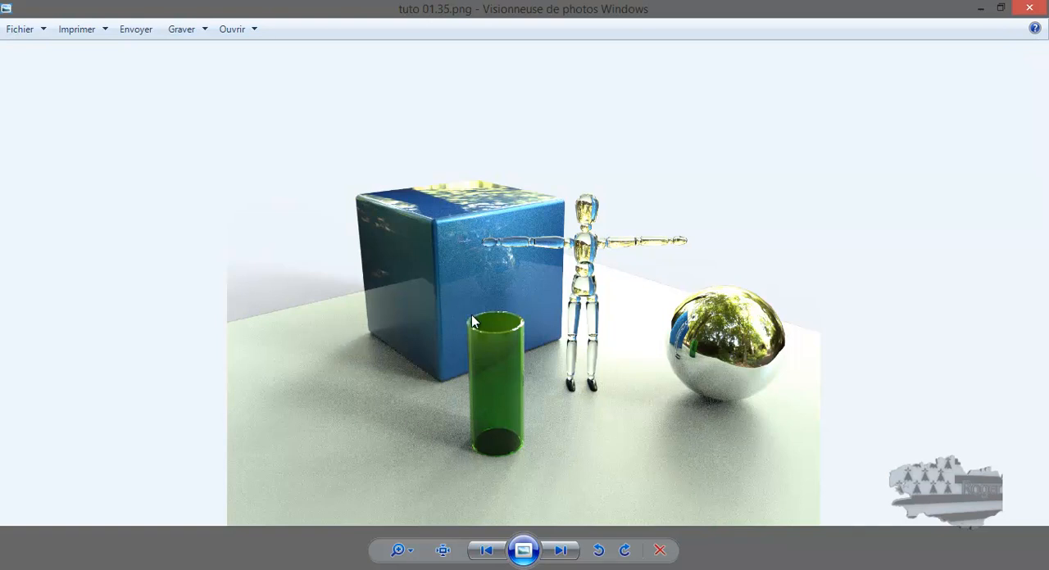
scroll(541, 356, up, 1)
scroll(539, 357, down, 1)
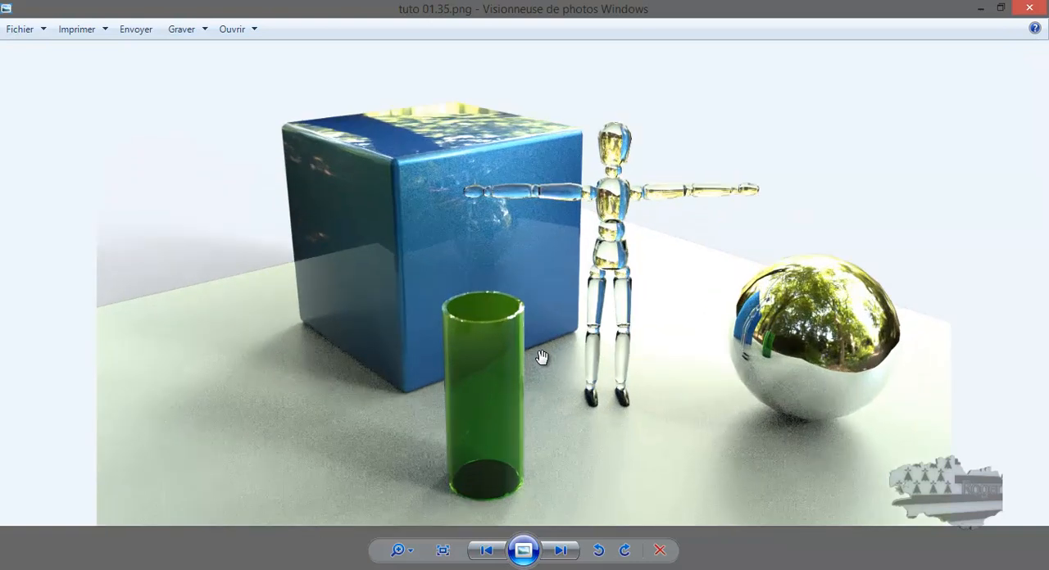
scroll(545, 345, up, 1)
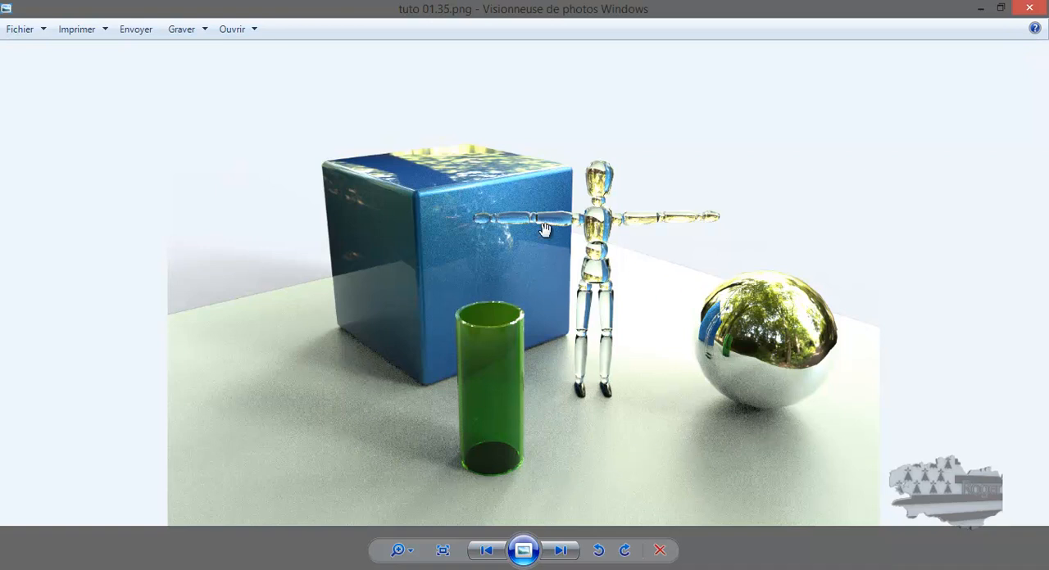
scroll(397, 264, down, 1)
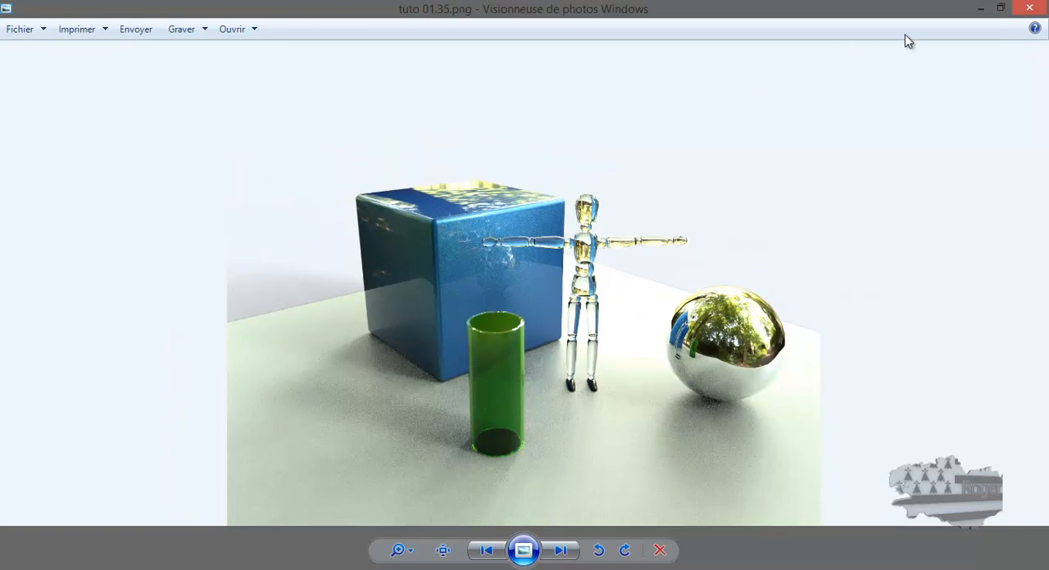
click(1029, 7)
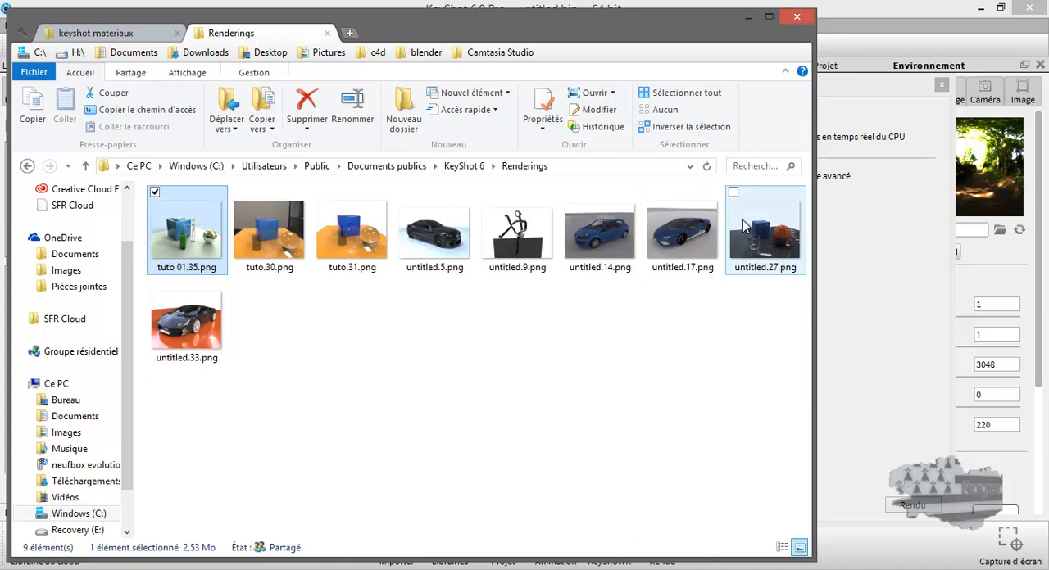
Step: View the earlier renders tuto.30.png and tuto.31.png one after the other, closing each
double_click(279, 240)
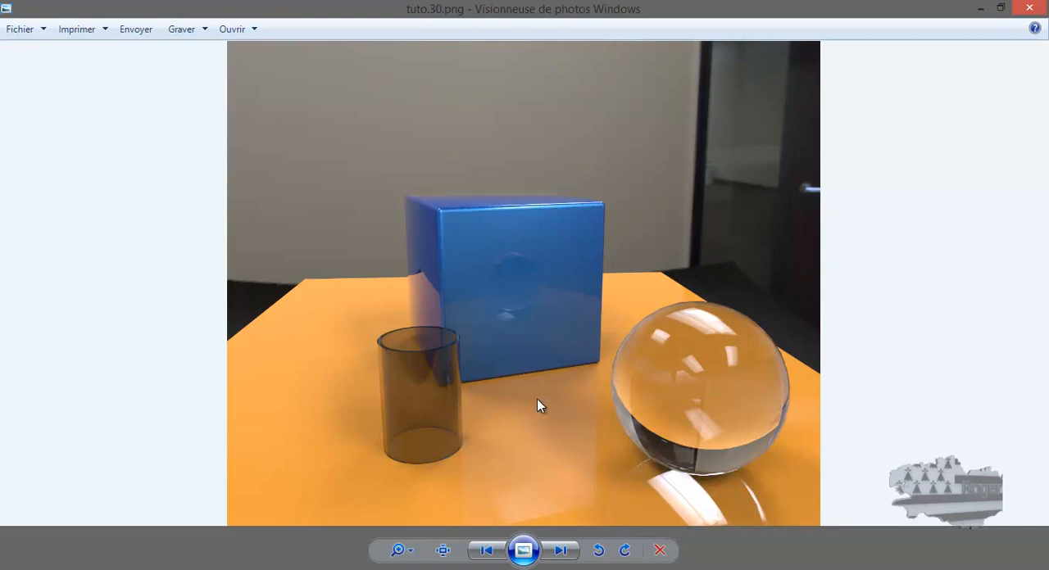
click(1029, 8)
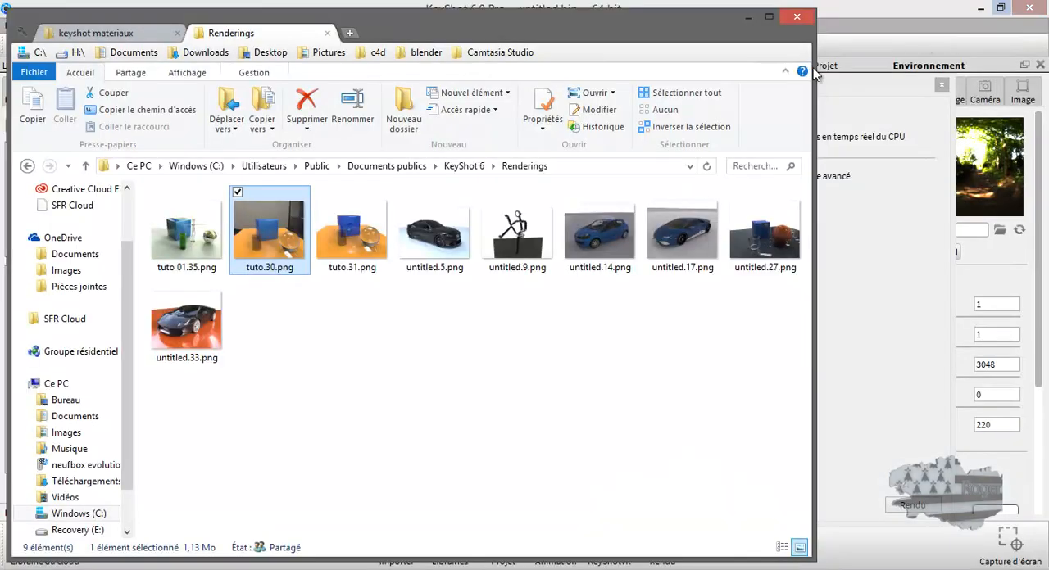
double_click(367, 230)
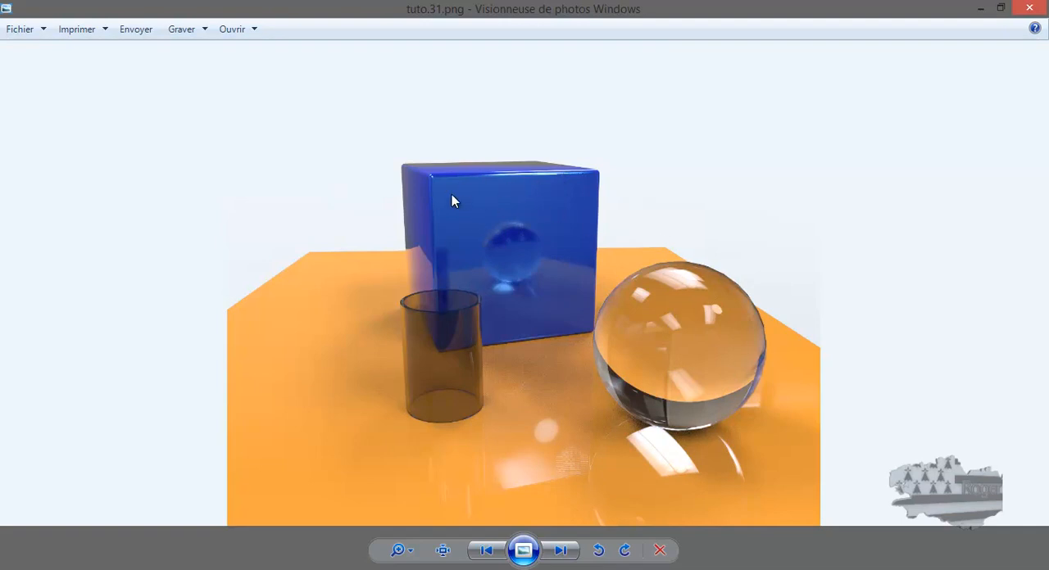
click(1029, 8)
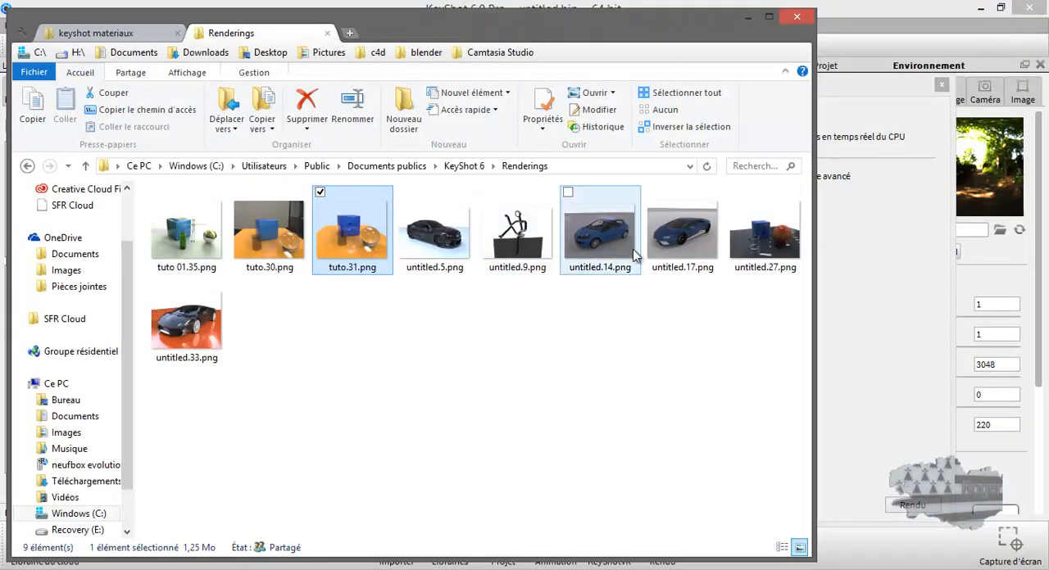
Step: Open the car render untitled.14.png, examine it up close and close it
click(604, 237)
double_click(604, 237)
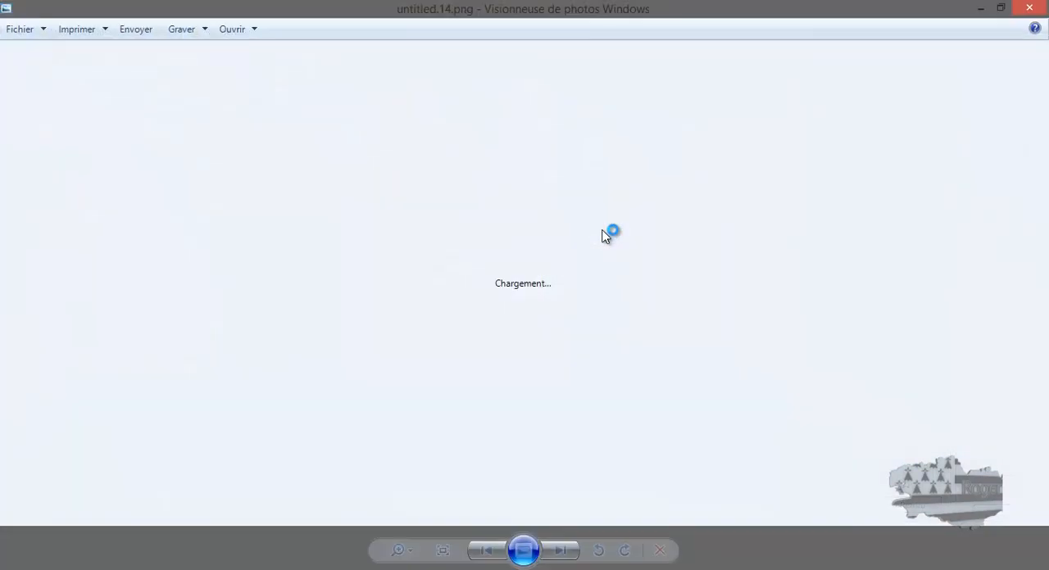
scroll(537, 305, up, 3)
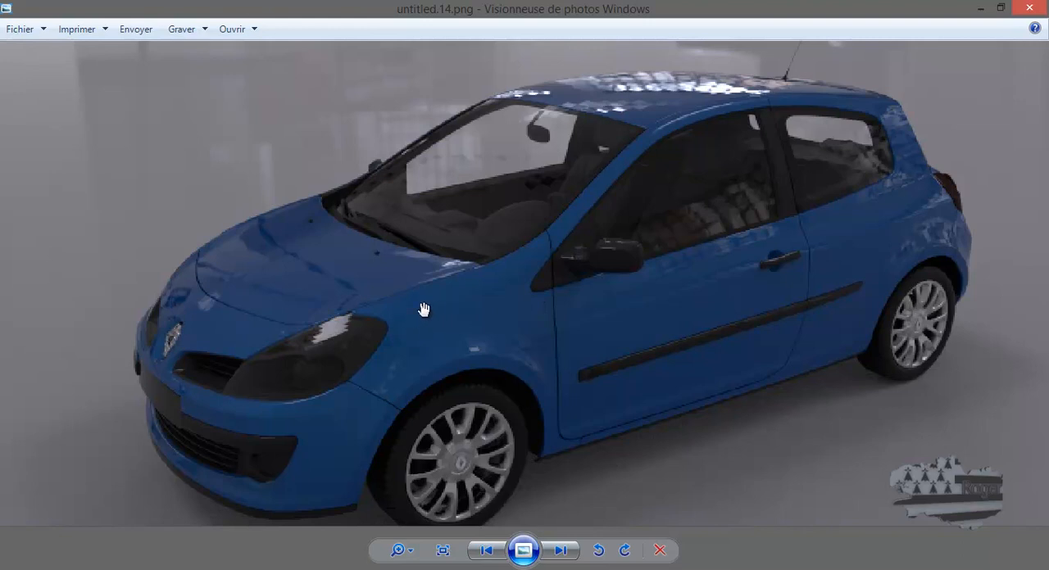
scroll(412, 323, down, 3)
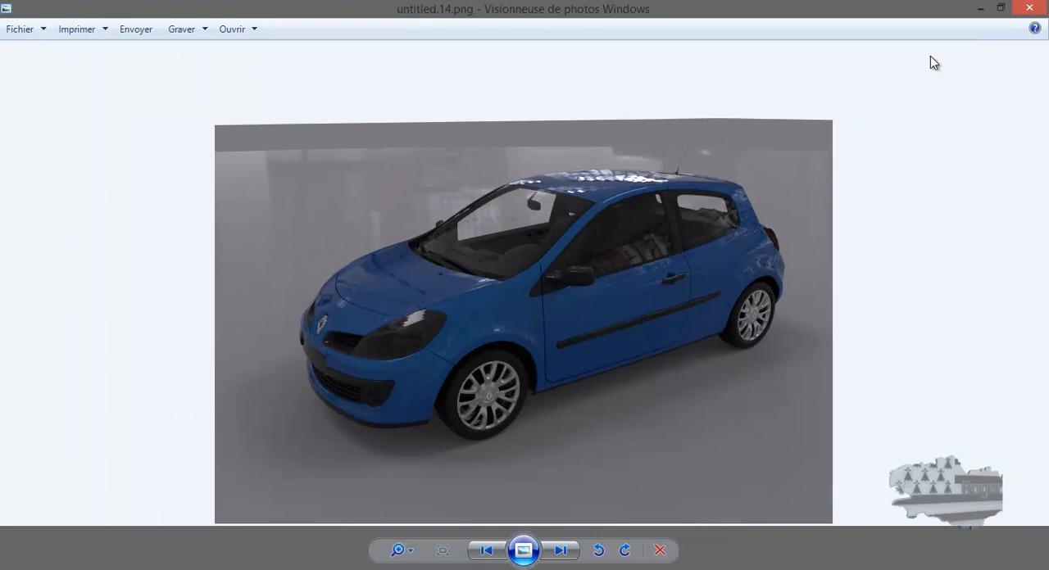
click(1032, 9)
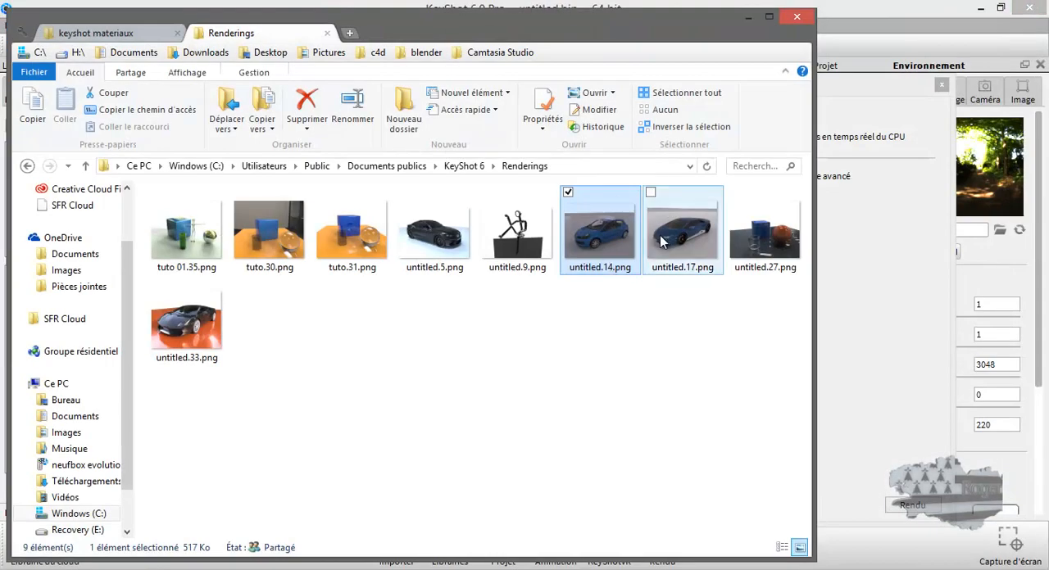
Step: Open the car render untitled.17.png, examine the front wheel and side sill for grain, and close it
double_click(670, 238)
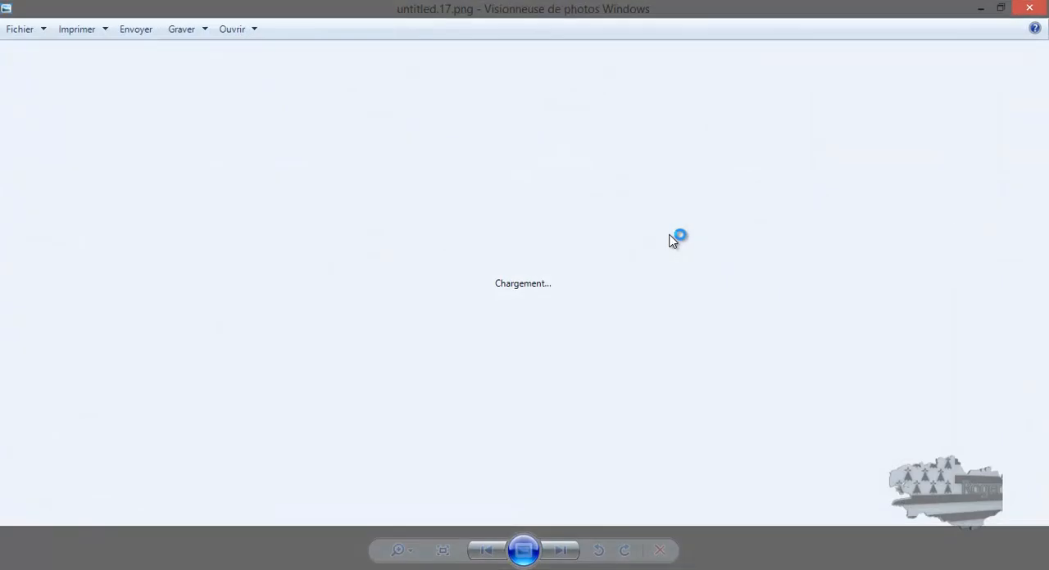
scroll(524, 325, up, 5)
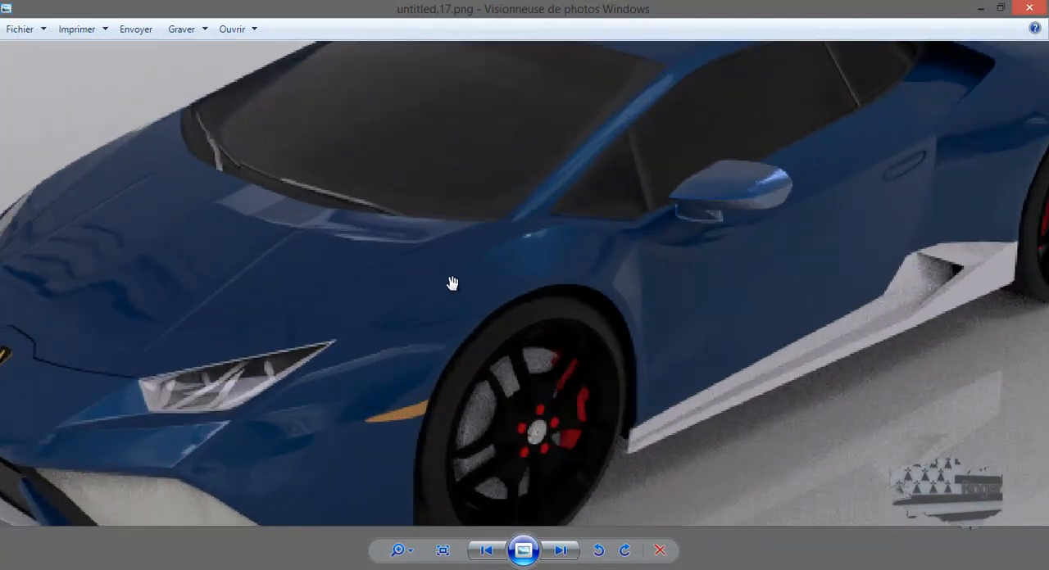
scroll(459, 285, down, 4)
scroll(680, 381, up, 6)
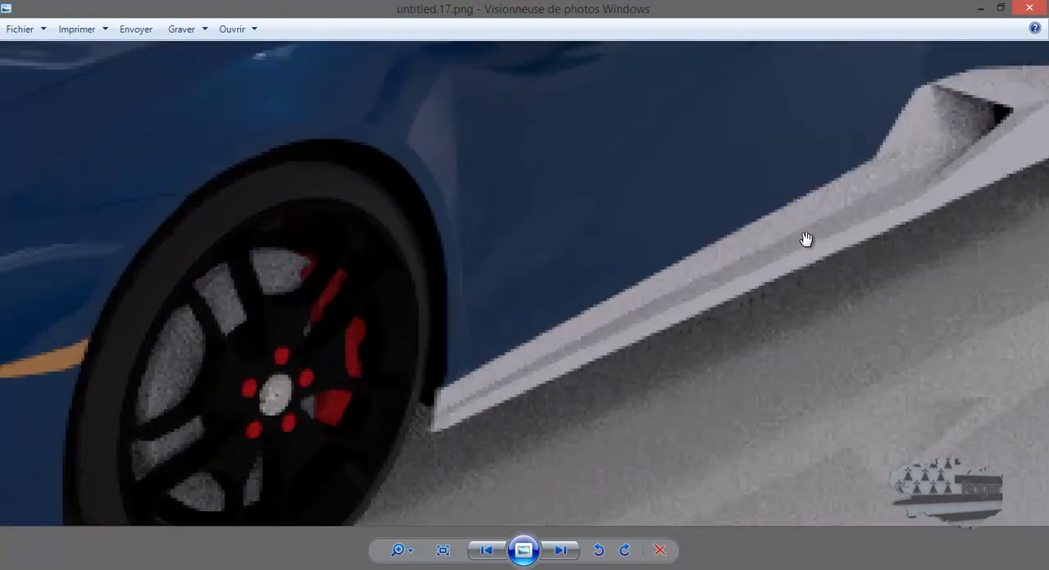
scroll(805, 237, down, 2)
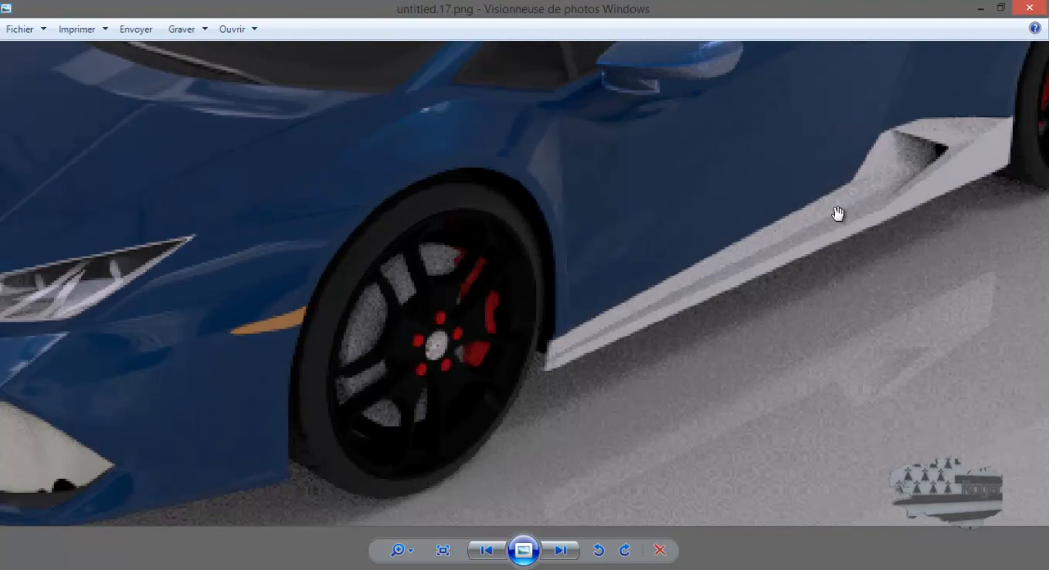
scroll(838, 213, down, 3)
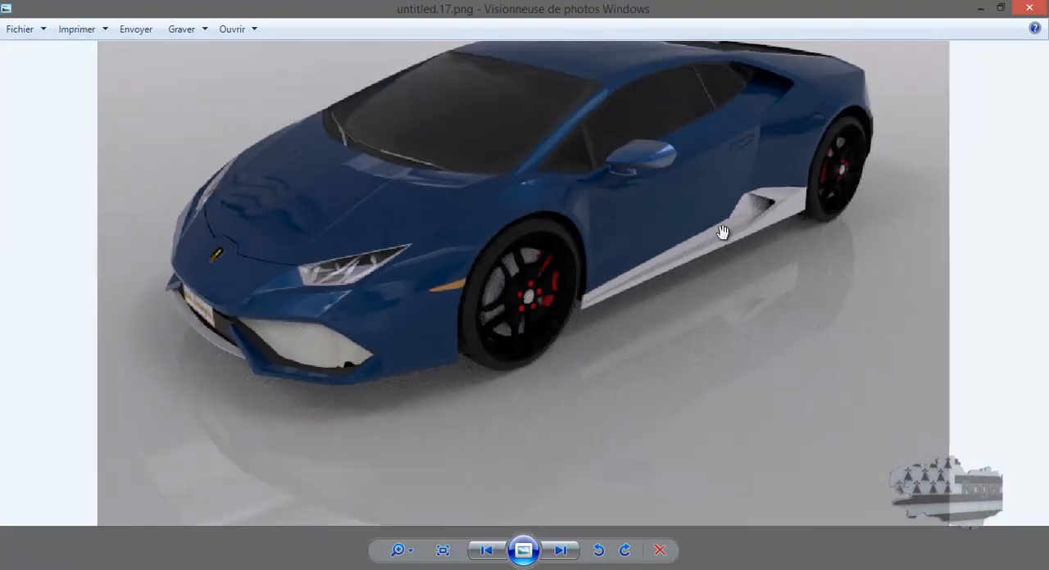
scroll(676, 270, down, 1)
click(1014, 16)
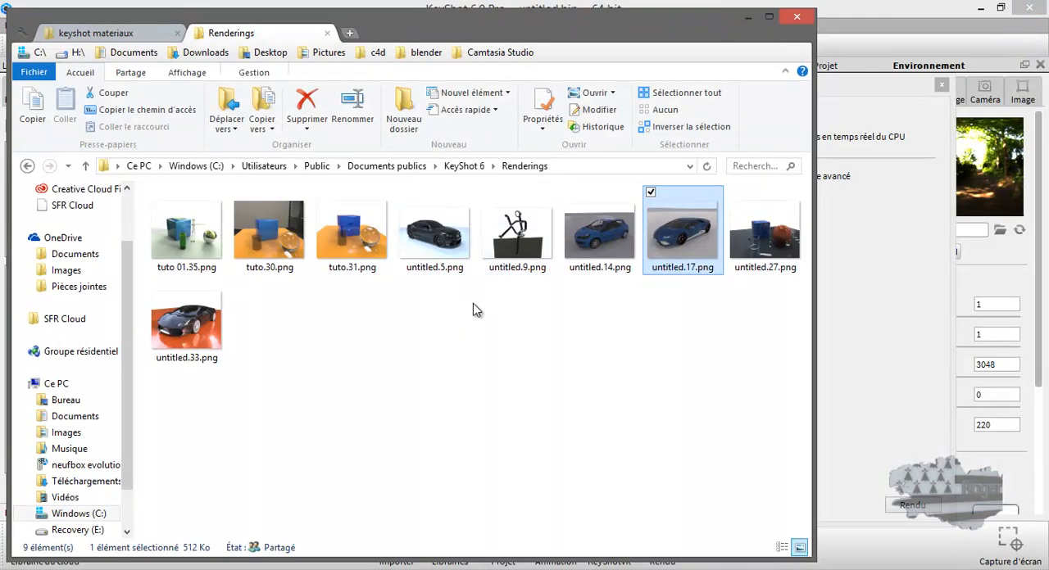
Step: Open the car render untitled.33.png, examine it up close, and close both the image and the Renderings tab
click(201, 322)
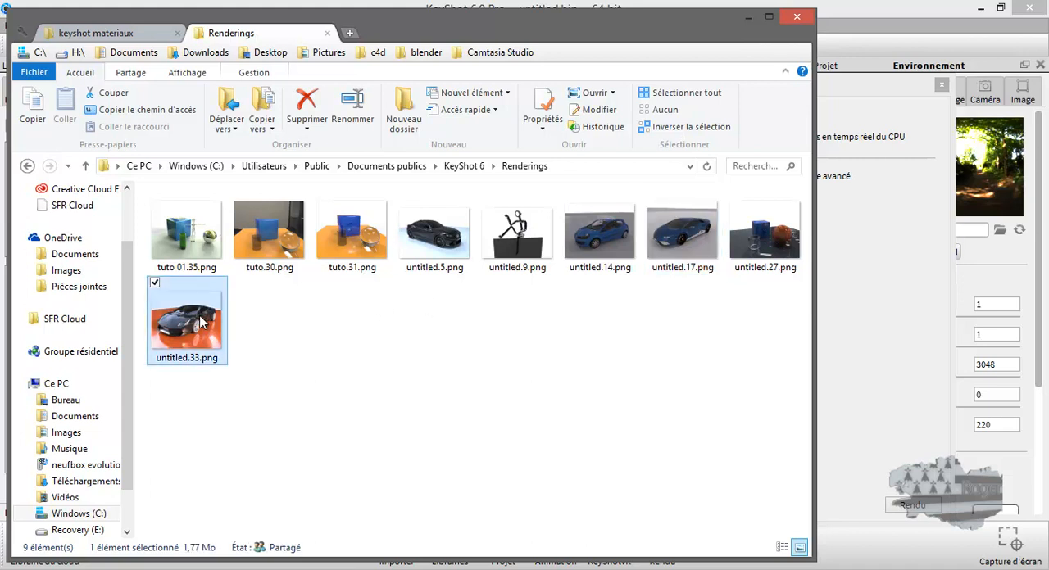
double_click(201, 322)
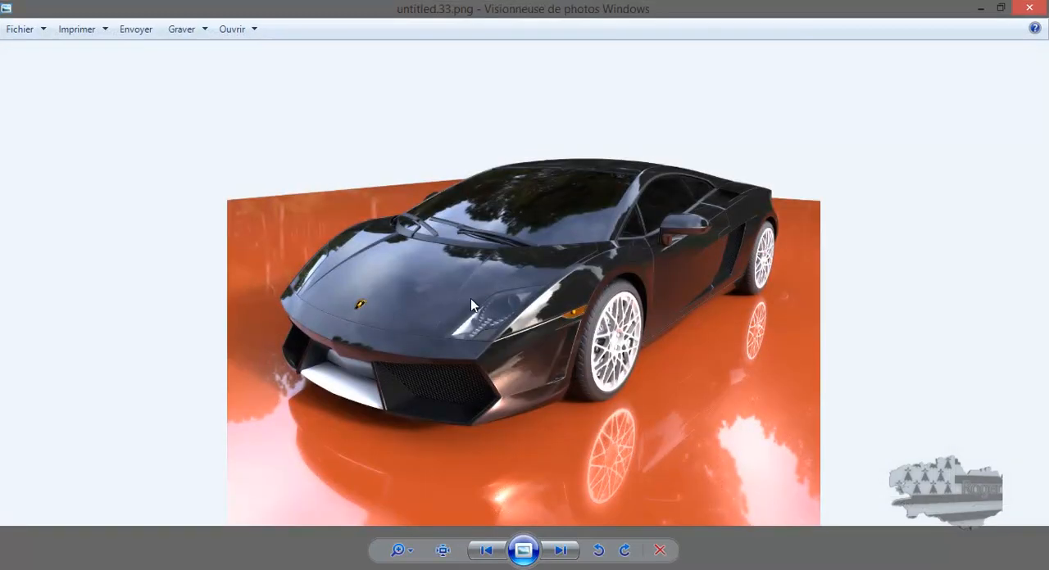
scroll(489, 299, up, 3)
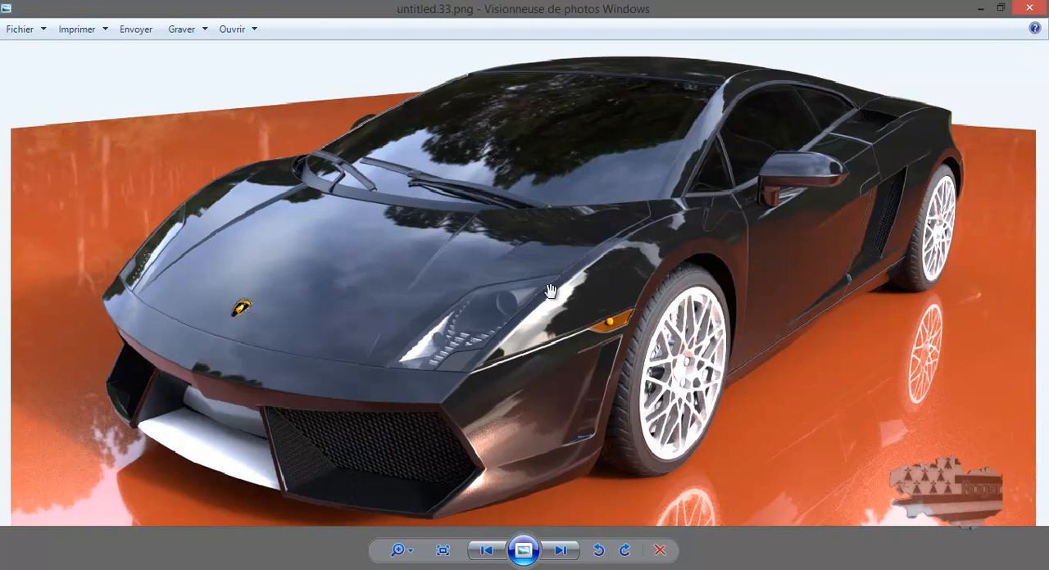
scroll(463, 319, down, 3)
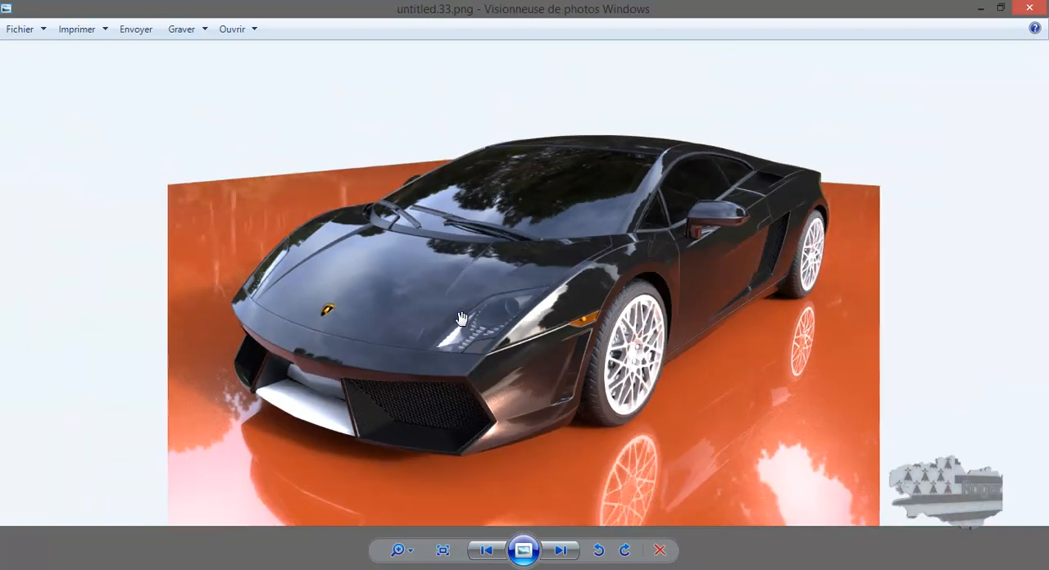
click(1030, 9)
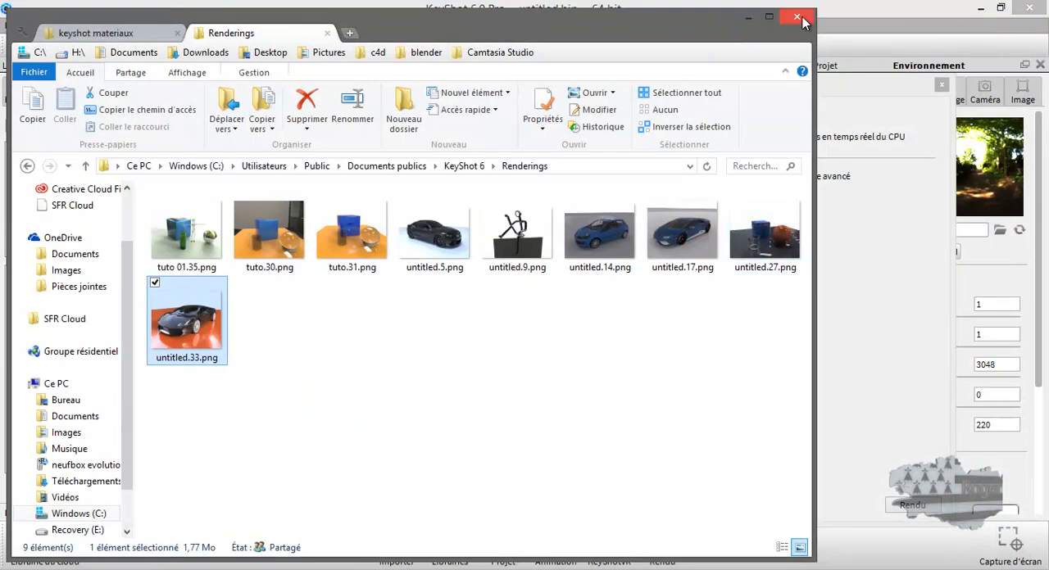
click(328, 34)
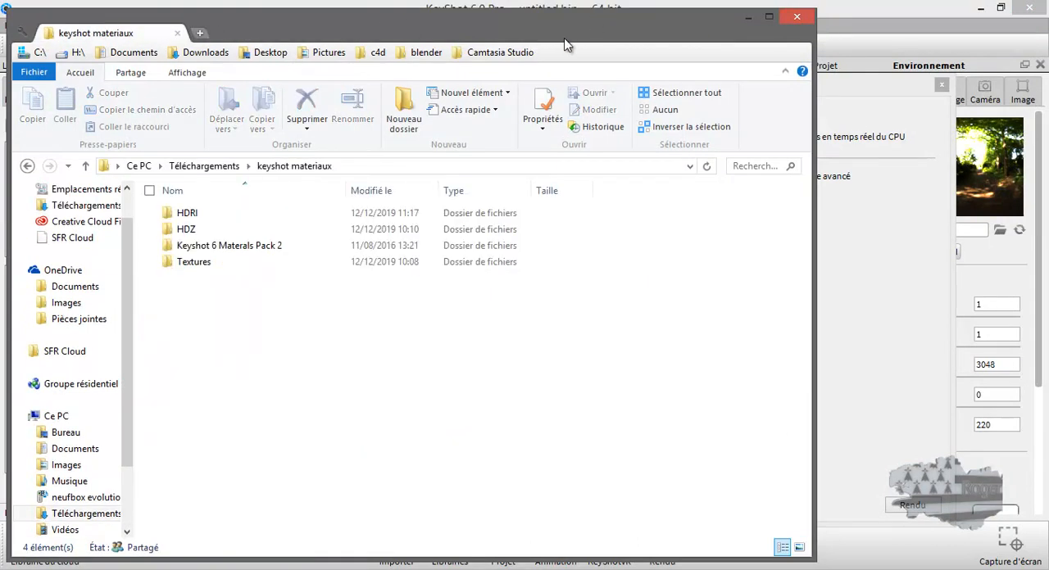